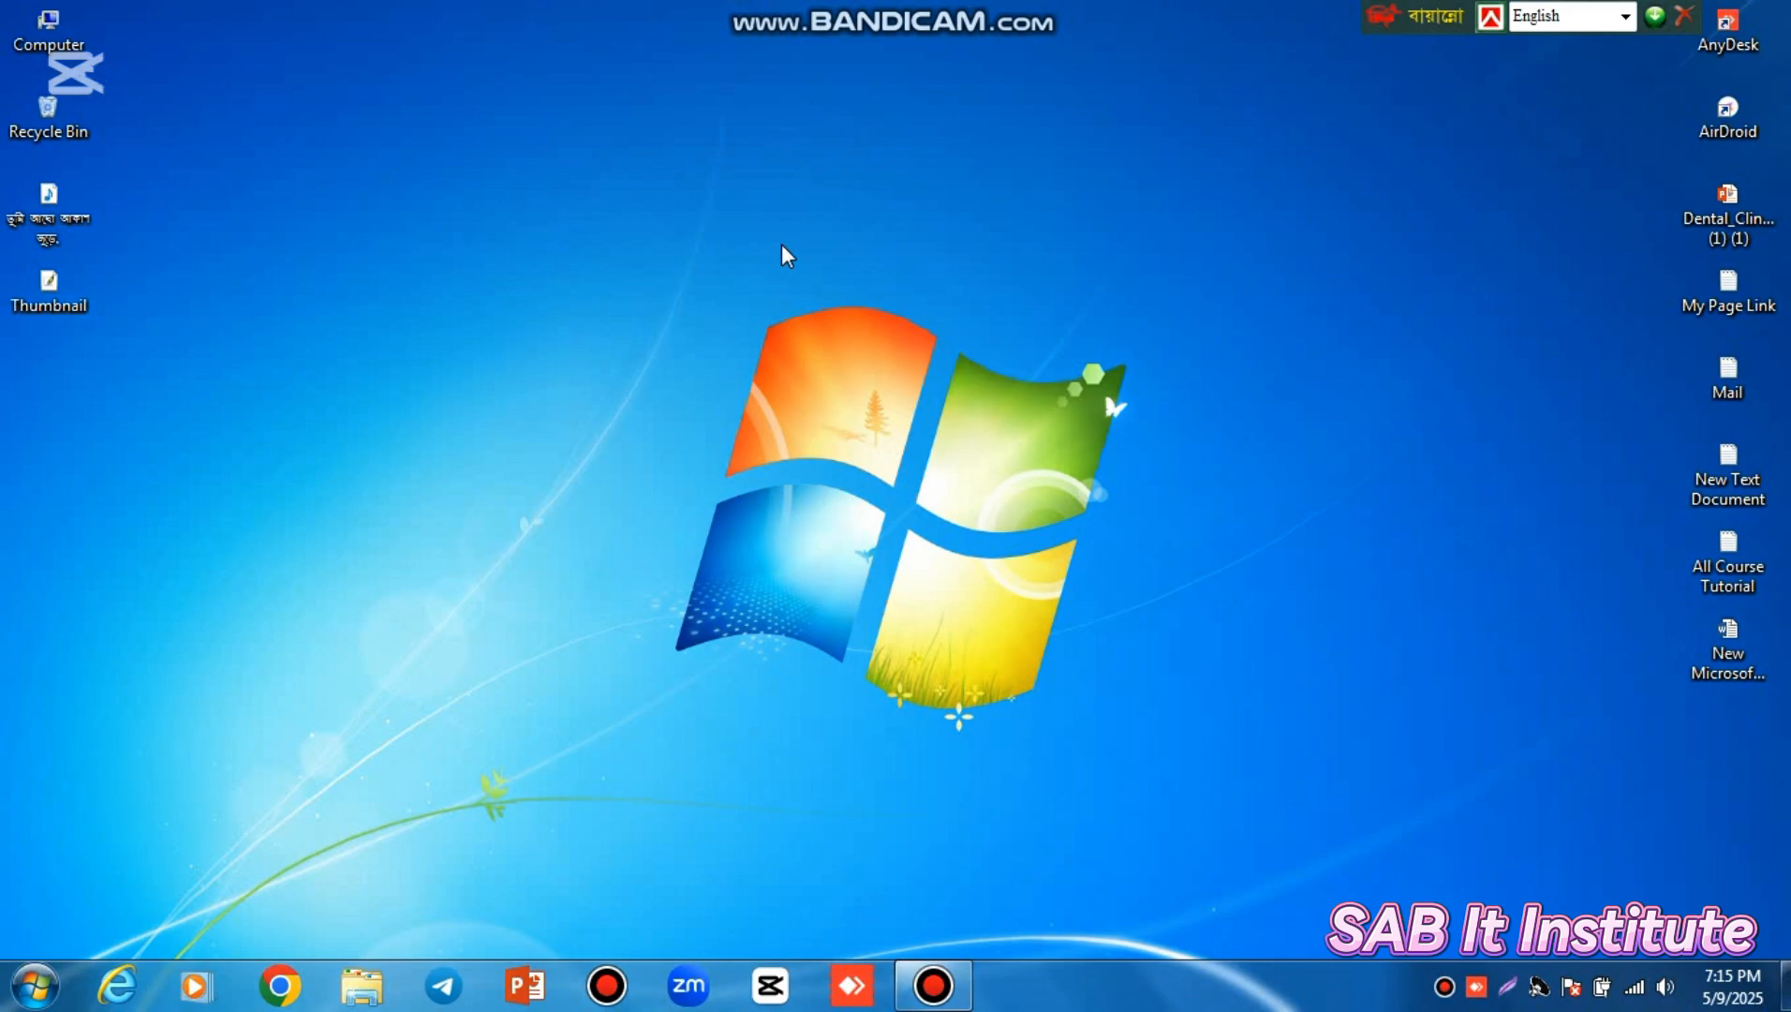
Create a folder on the desktop with its default name and move it up beside the Computer icon
right_click(673, 151)
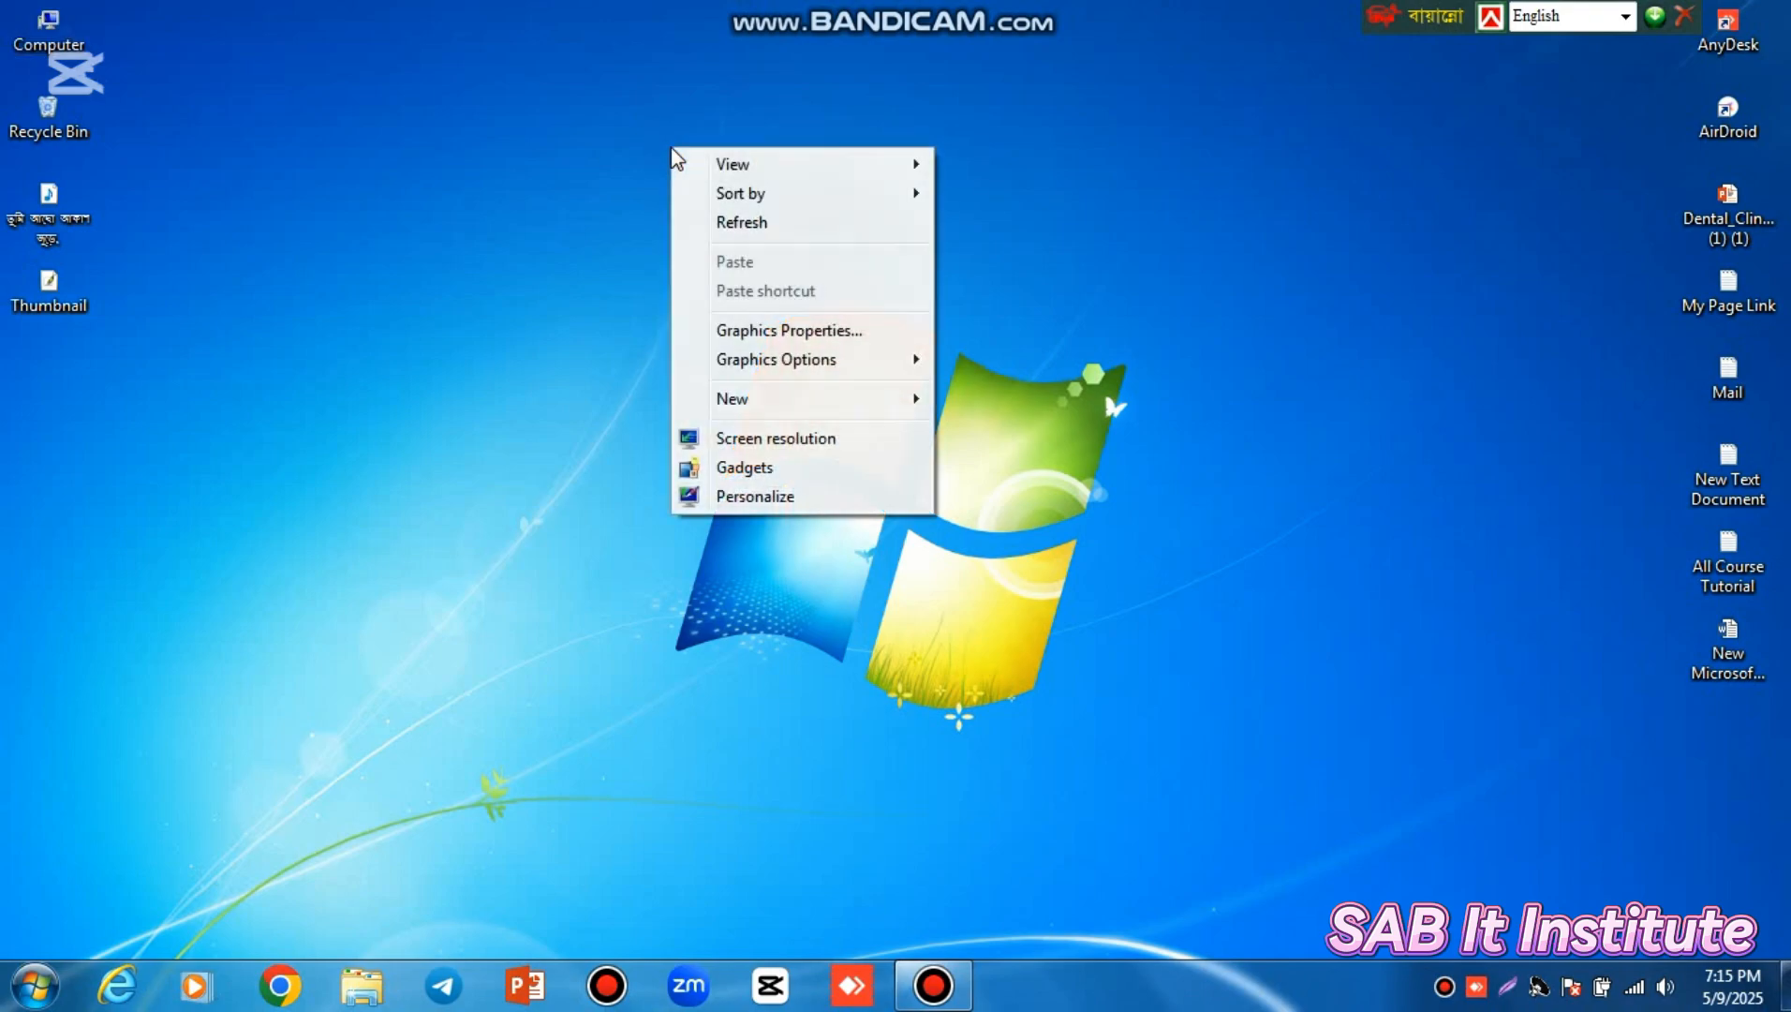
mouse_move(916, 403)
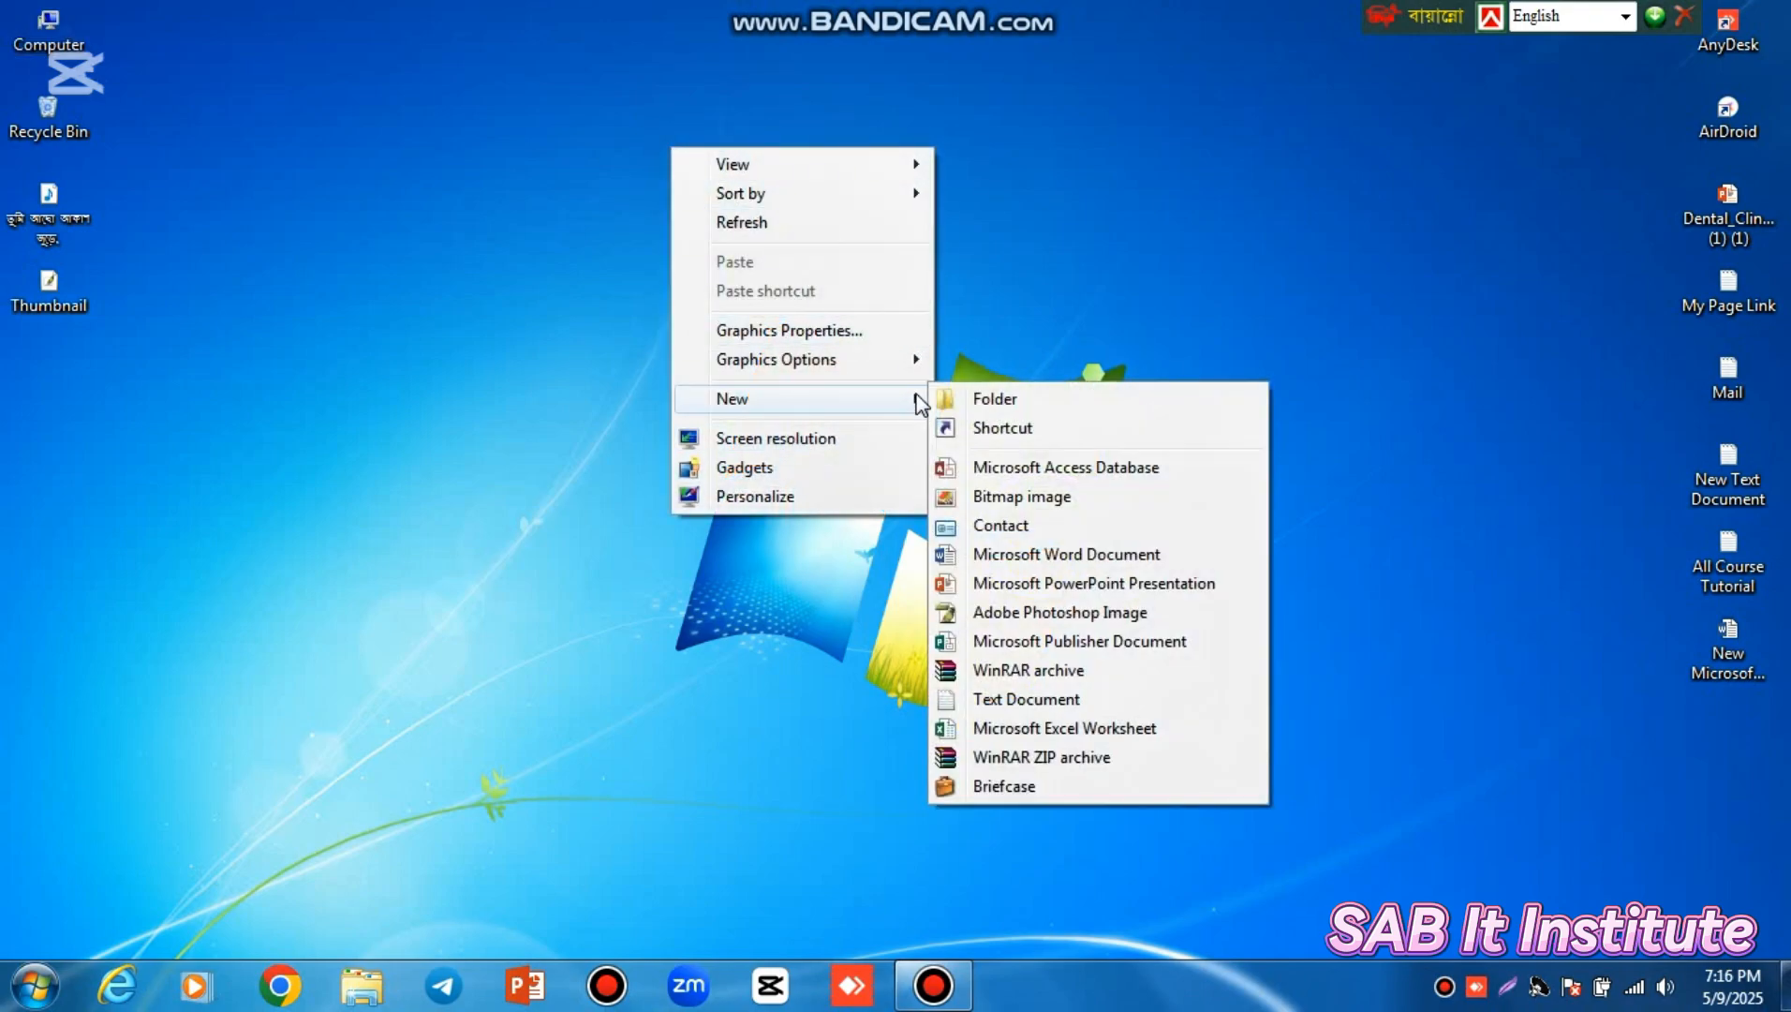
click(977, 403)
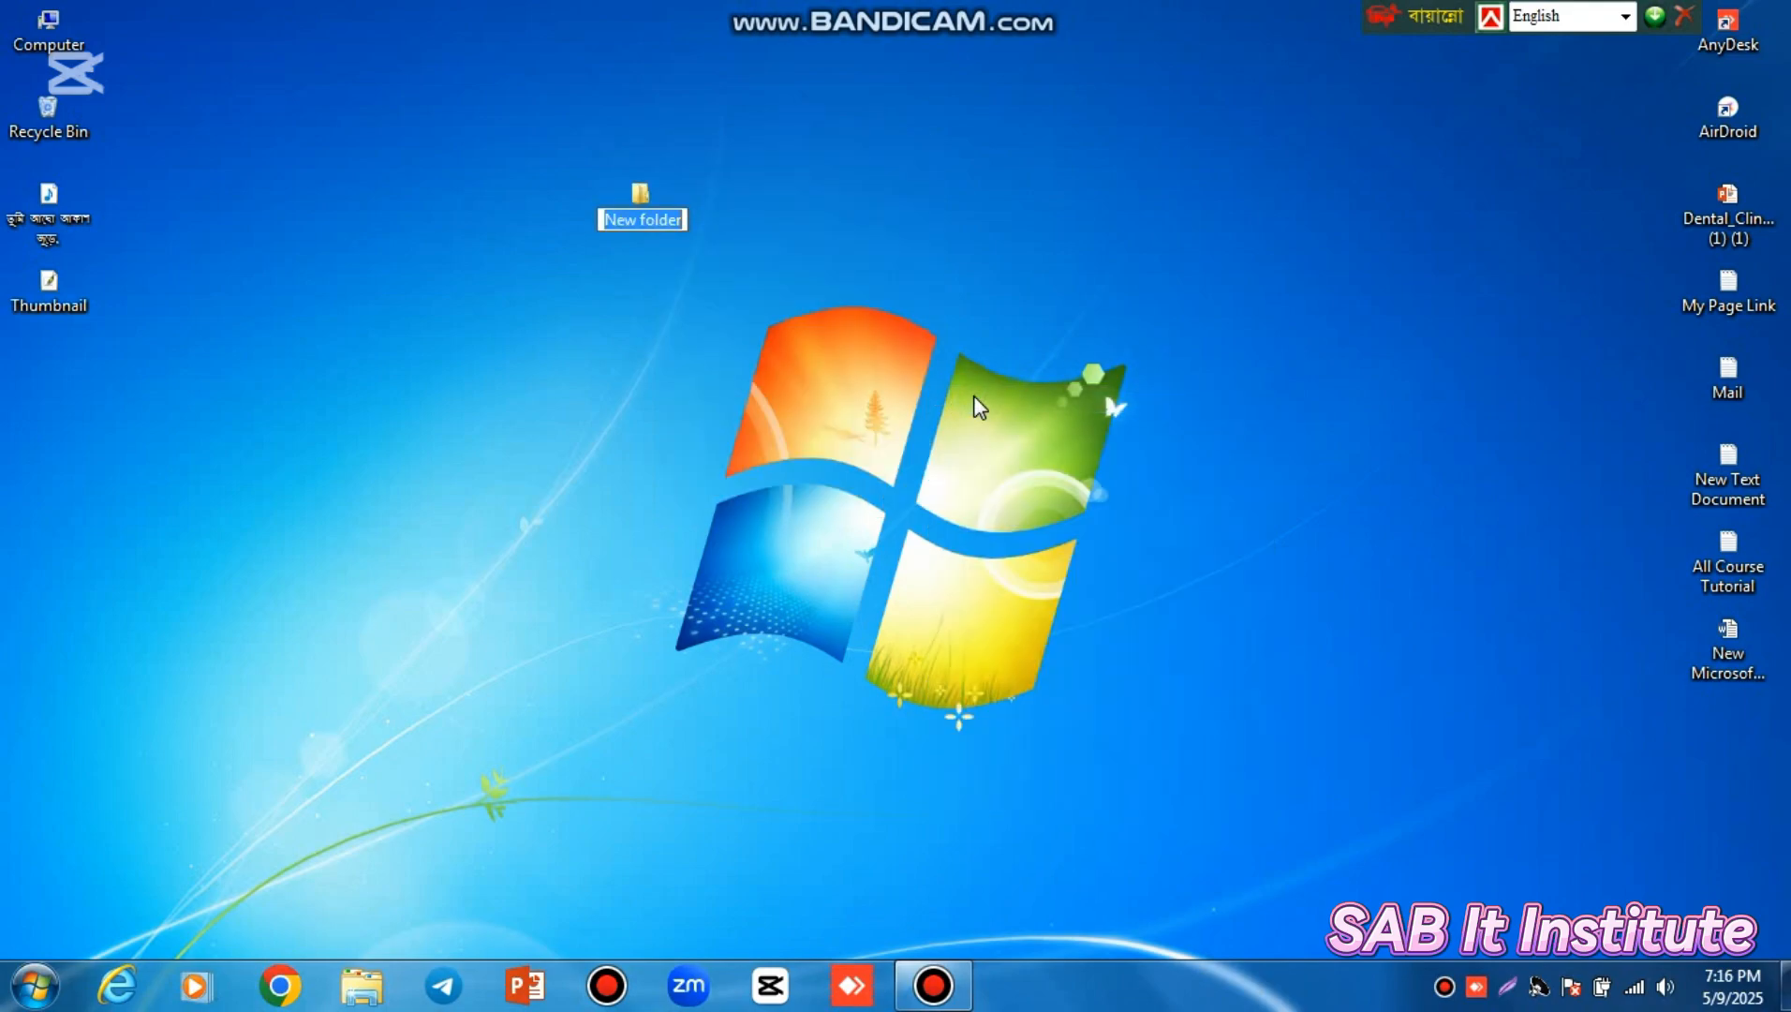
key(Return)
drag(540, 150, 723, 253)
click(808, 234)
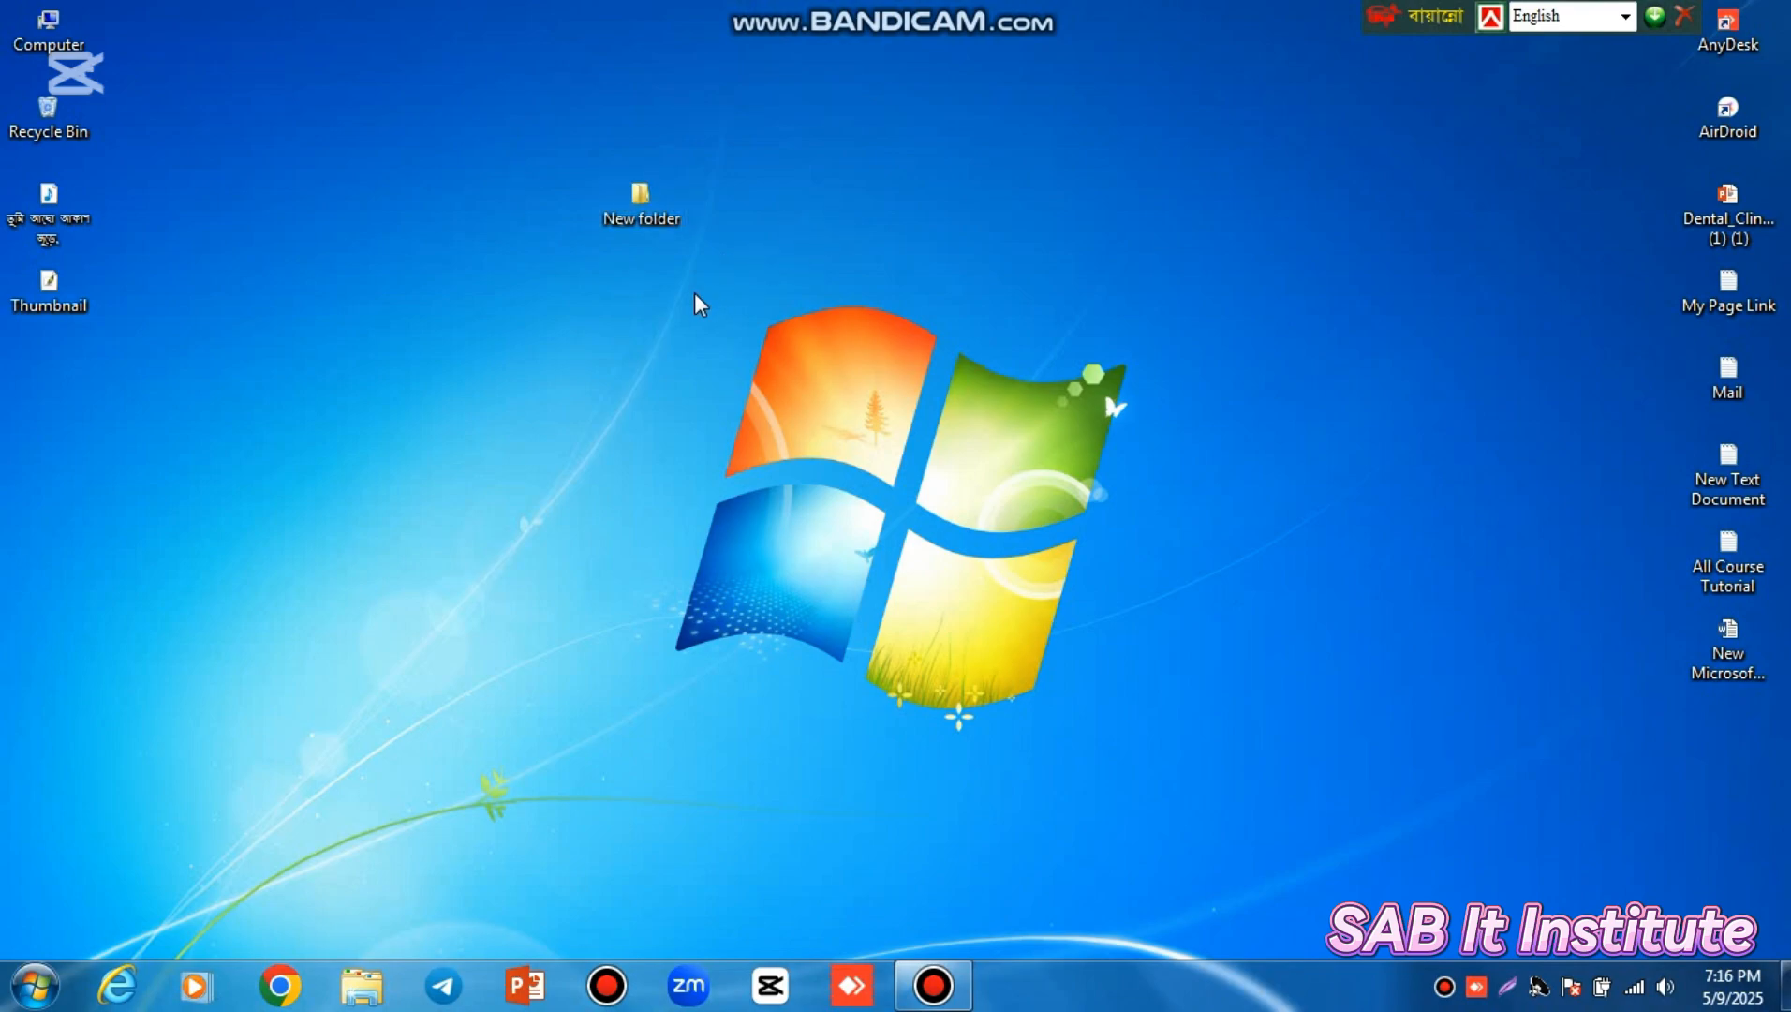
mouse_move(648, 207)
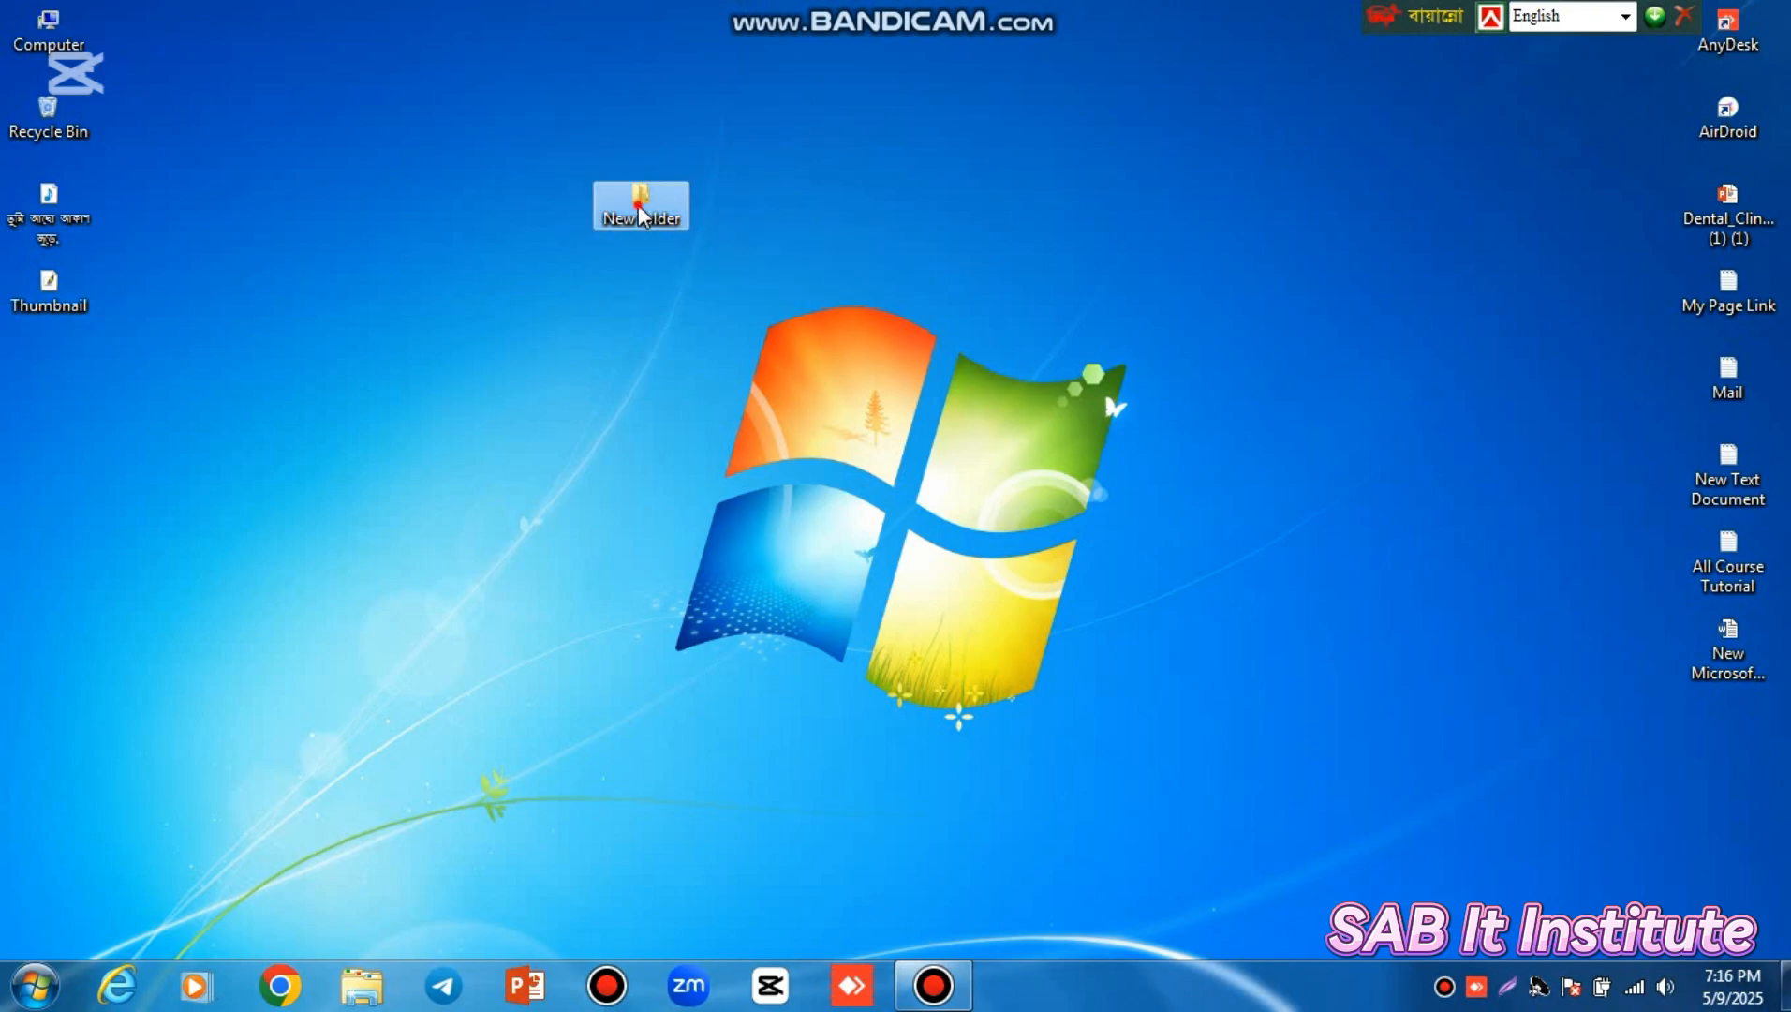
drag(622, 202, 314, 48)
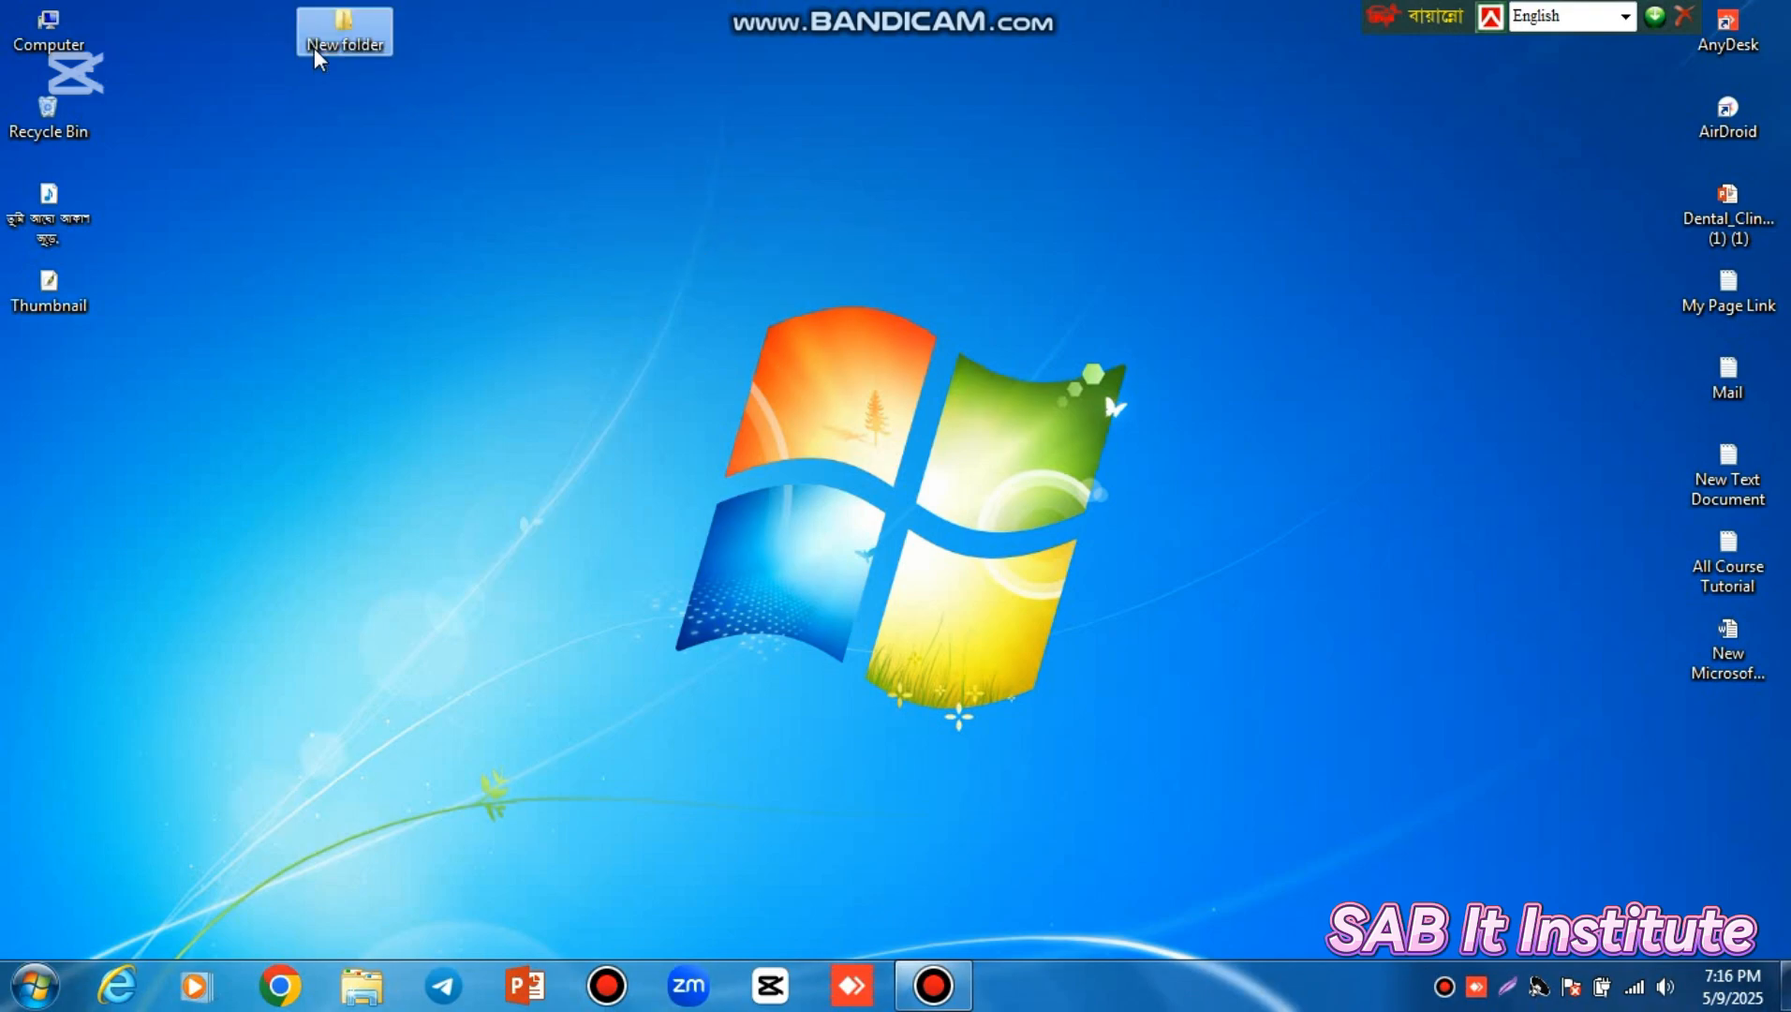
Create a text document on the desktop, keeping its default name
right_click(675, 226)
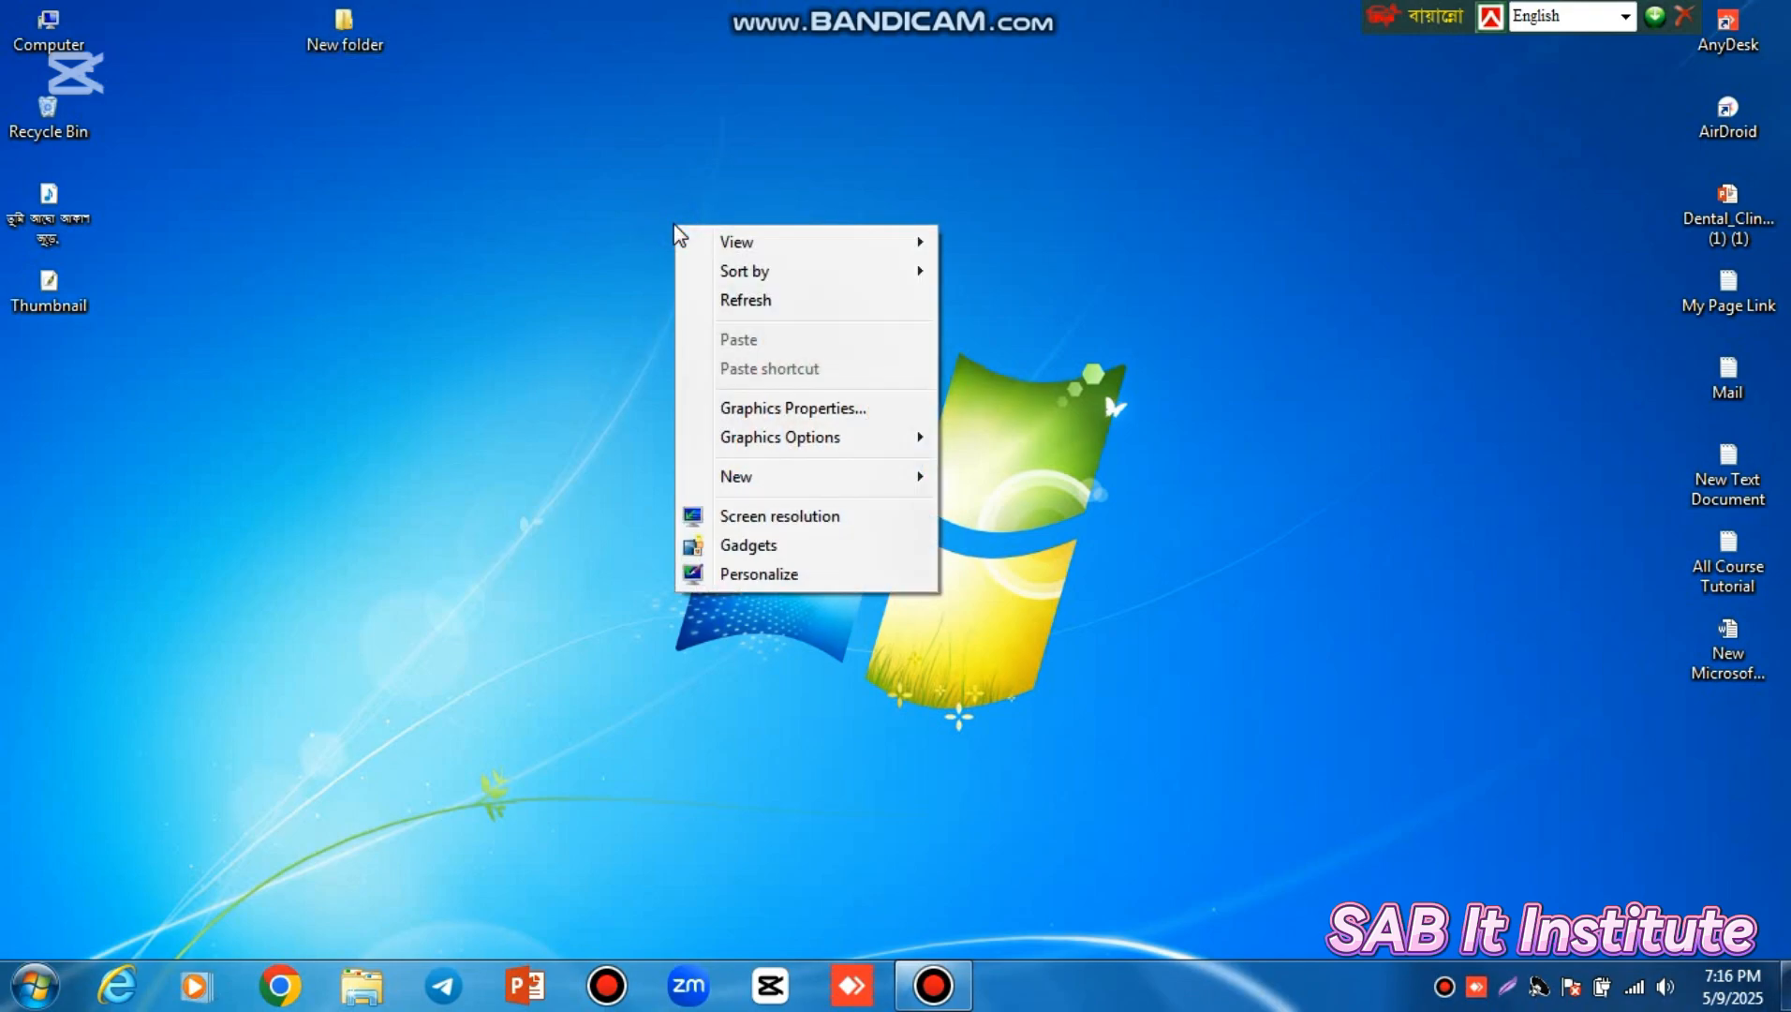
mouse_move(914, 479)
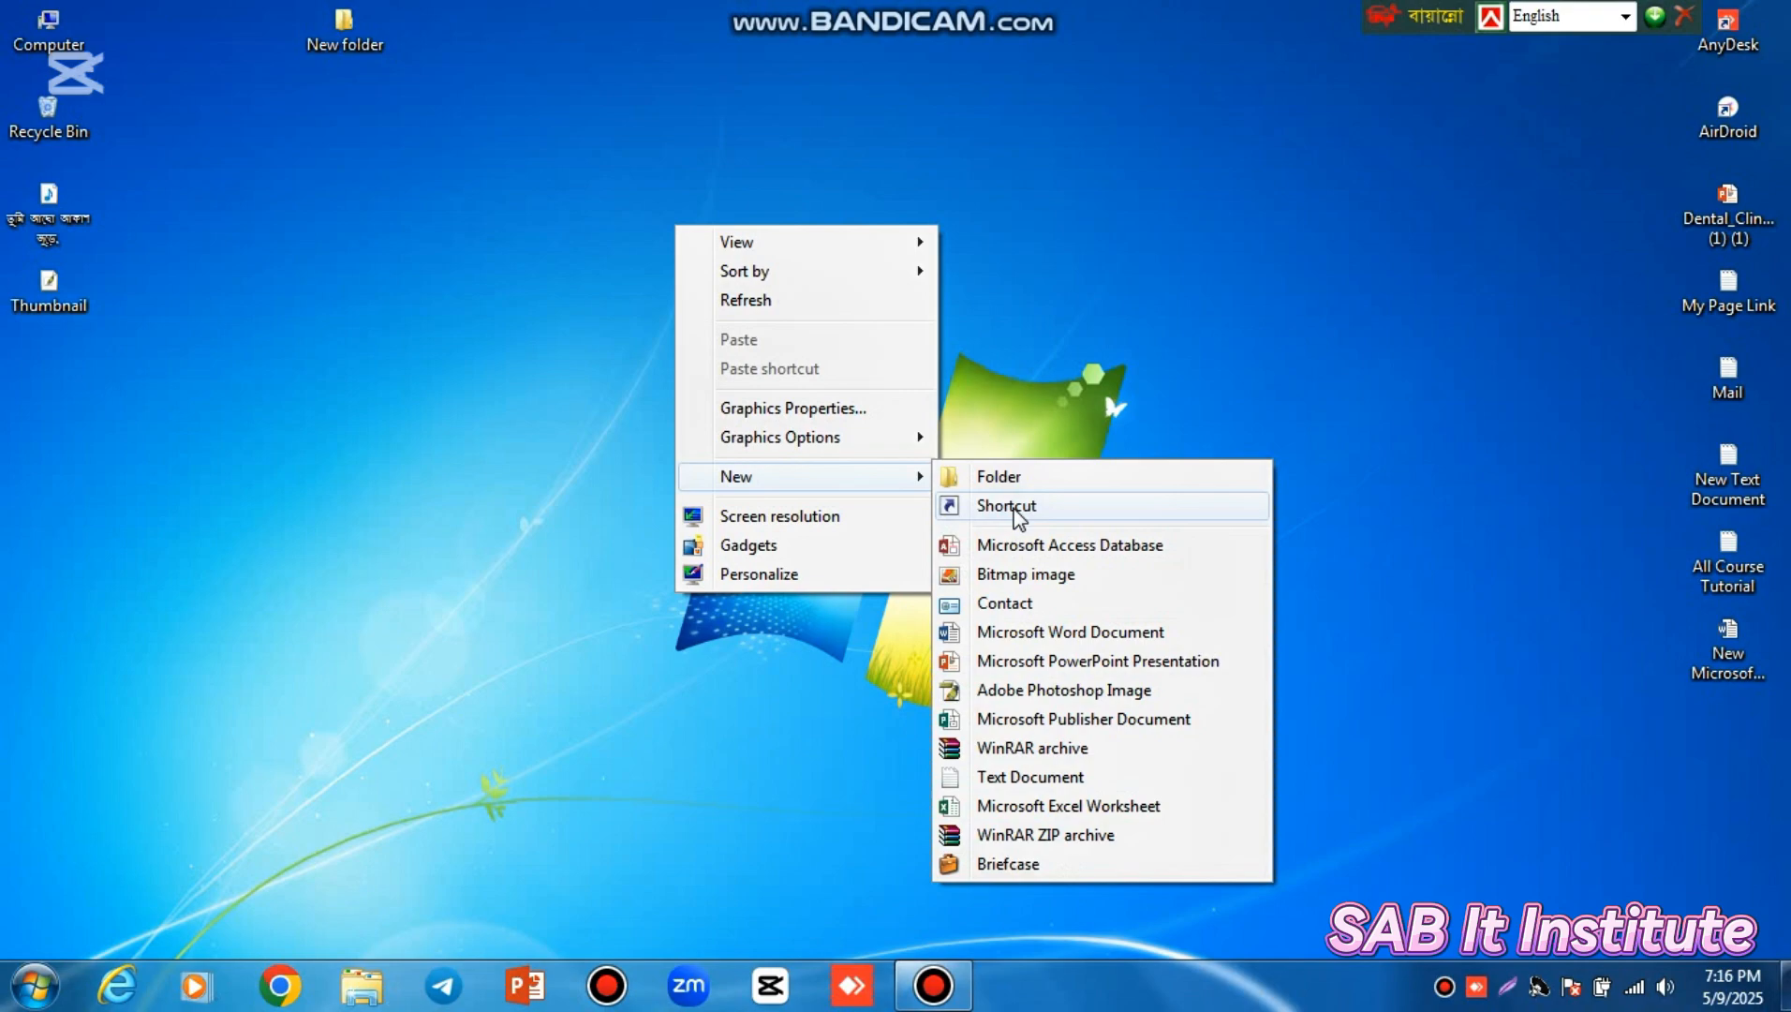
click(1063, 774)
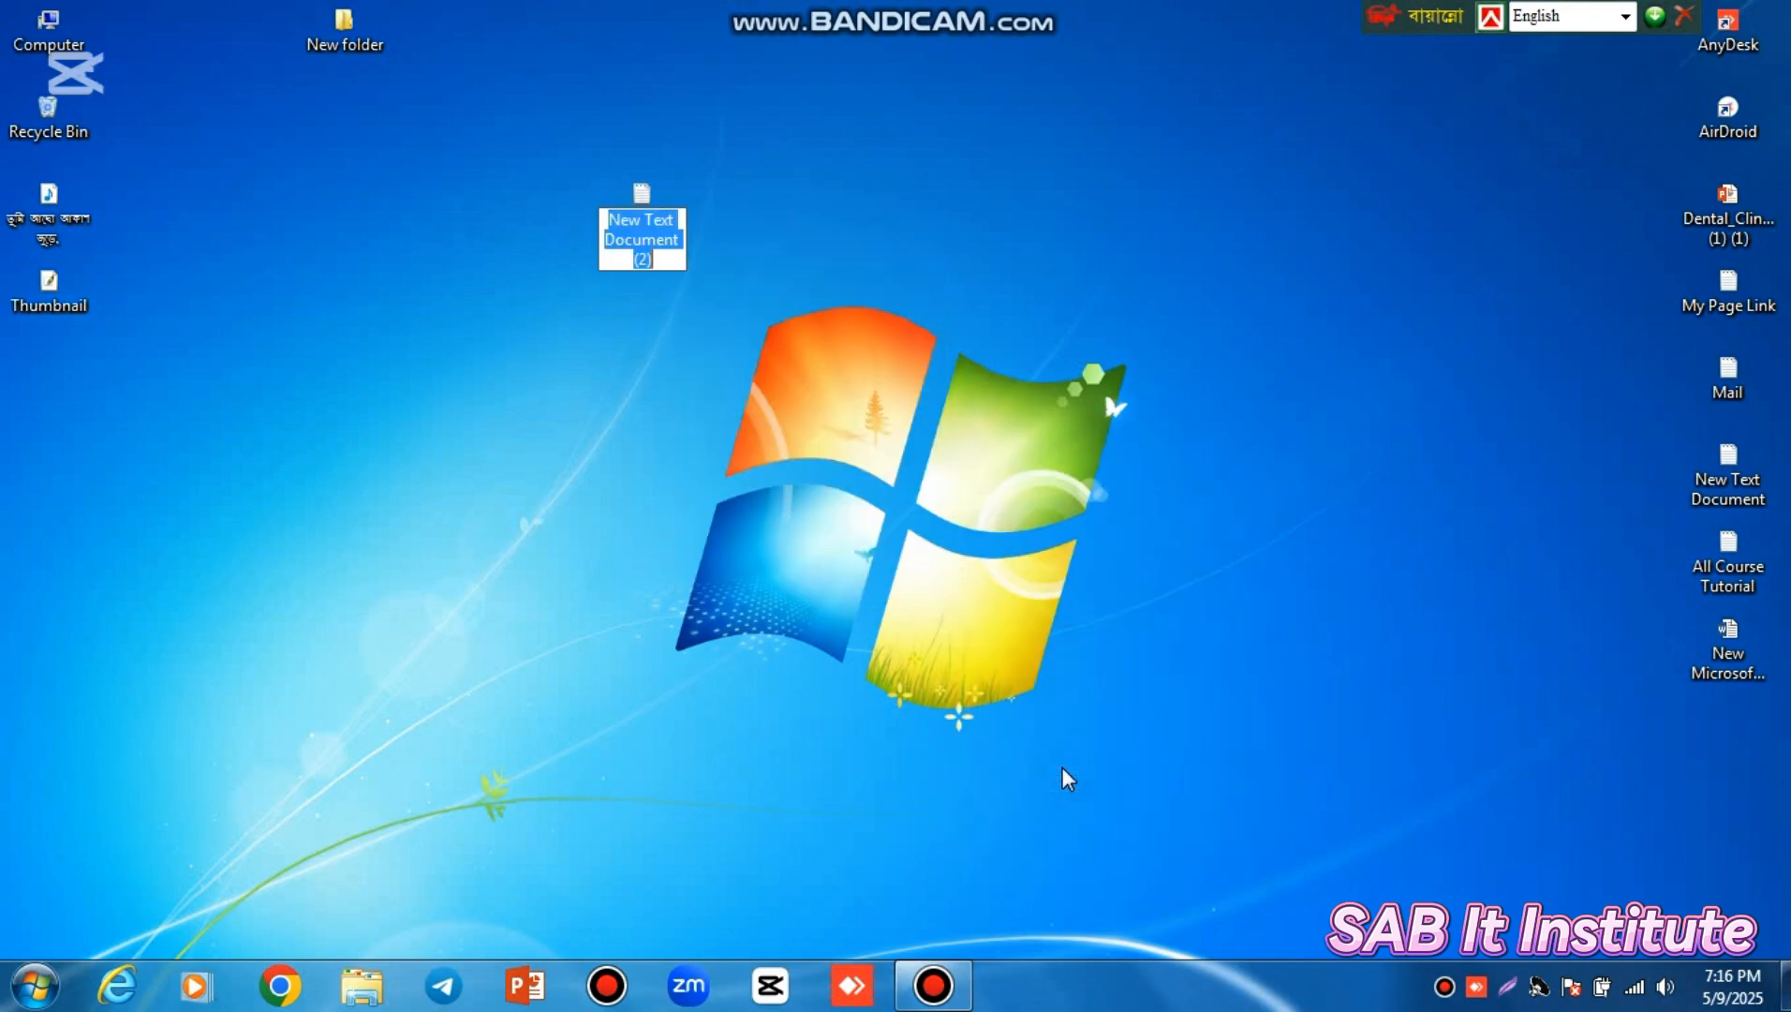
key(Return)
Move the new text document and New folder to the desktop's upper edge, with the folder to the document's left
drag(650, 218, 1208, 64)
drag(320, 40, 1073, 57)
drag(1281, 60, 1242, 36)
click(1114, 81)
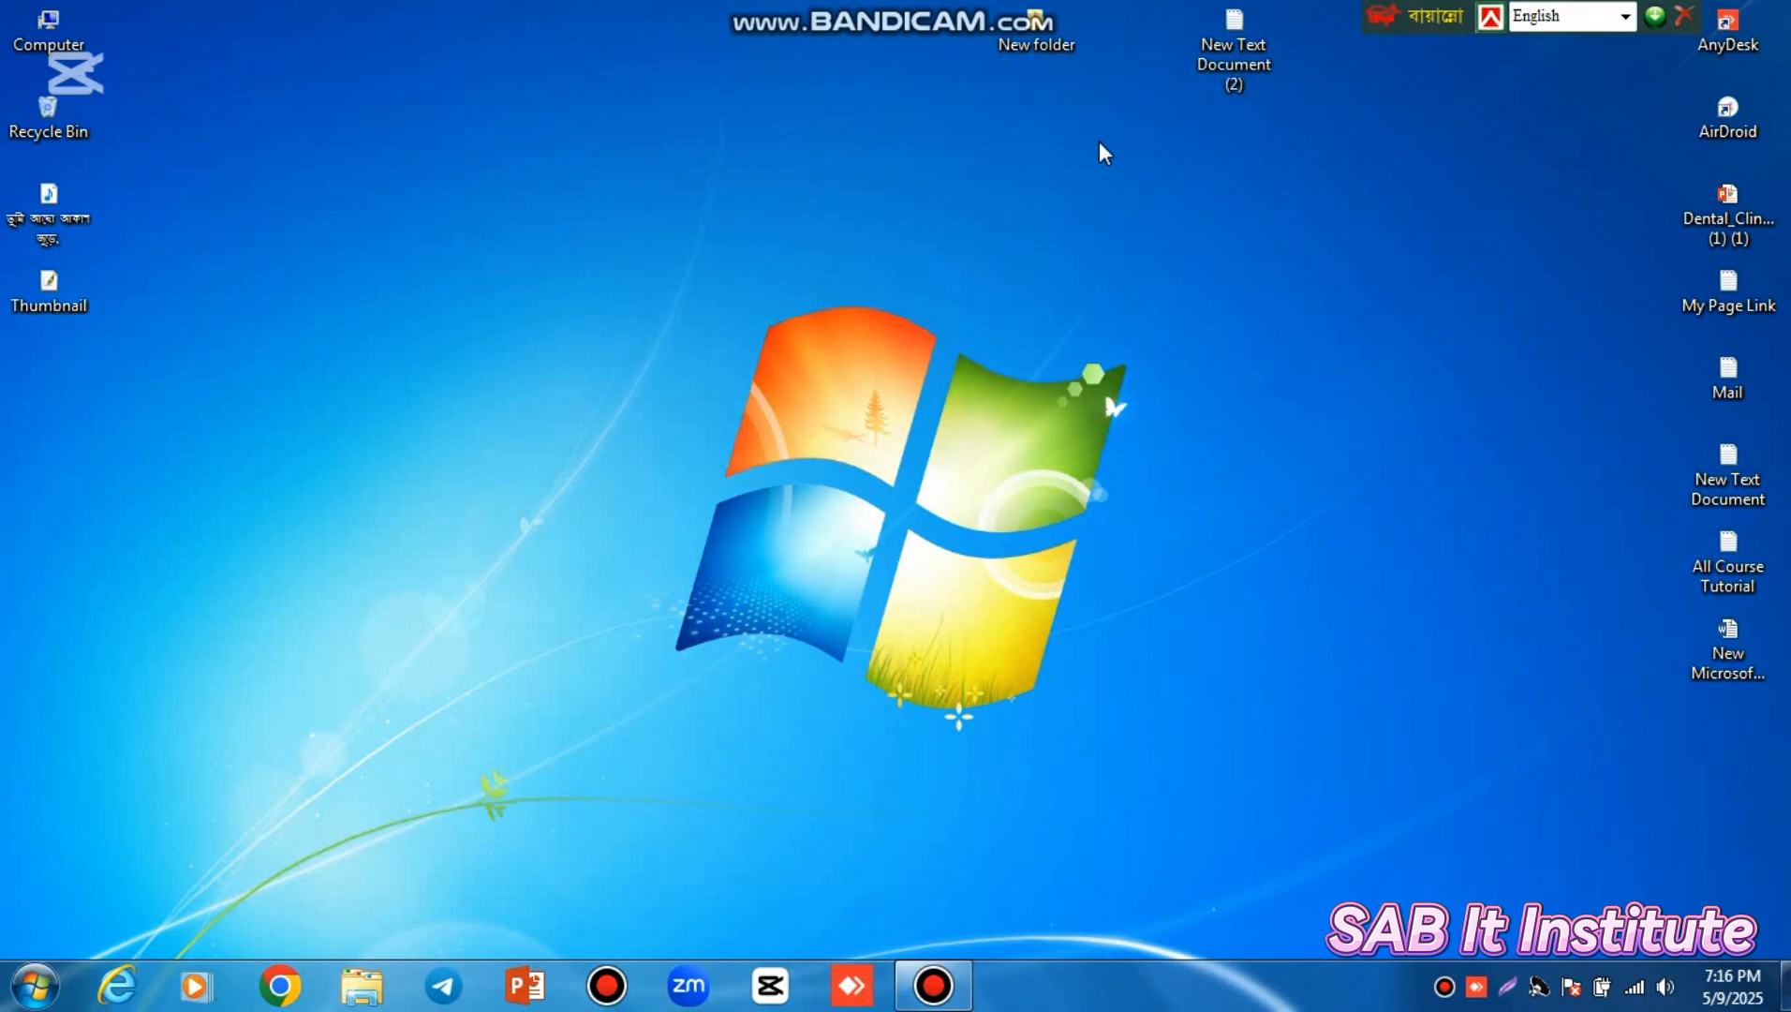
Create a second folder on the desktop below New folder, keeping its default name
right_click(1023, 144)
click(941, 104)
right_click(1012, 91)
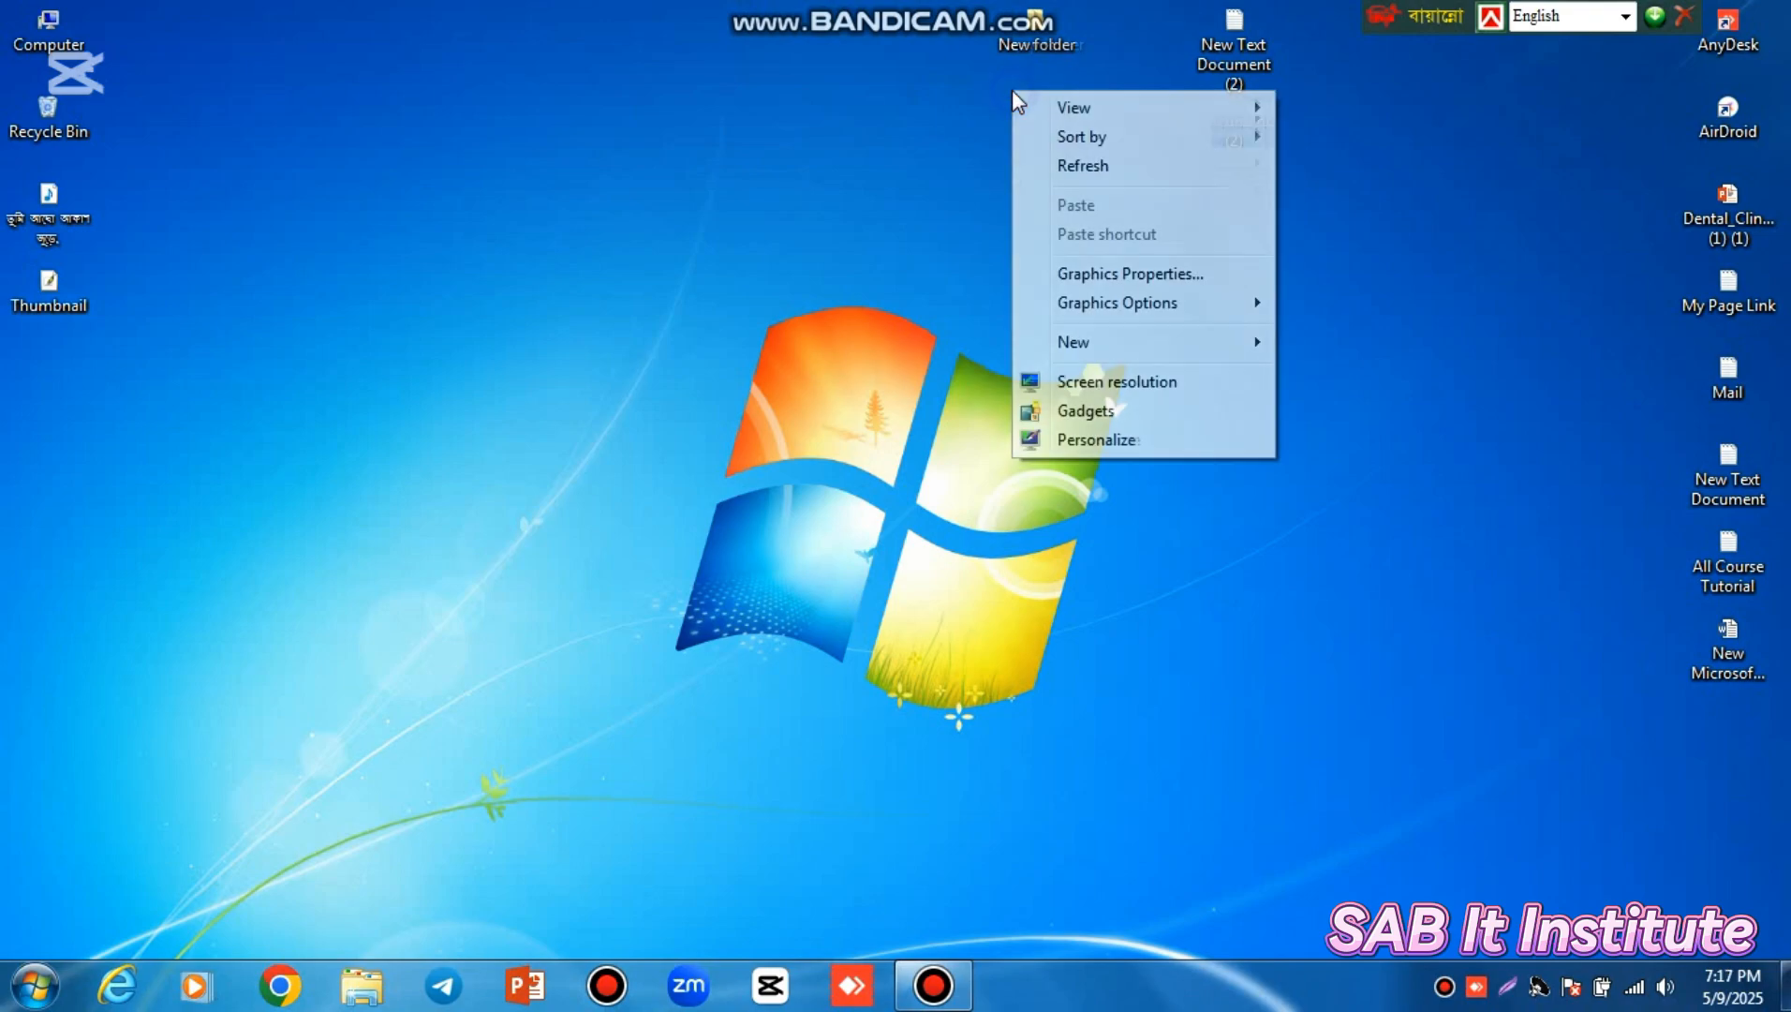
mouse_move(1265, 344)
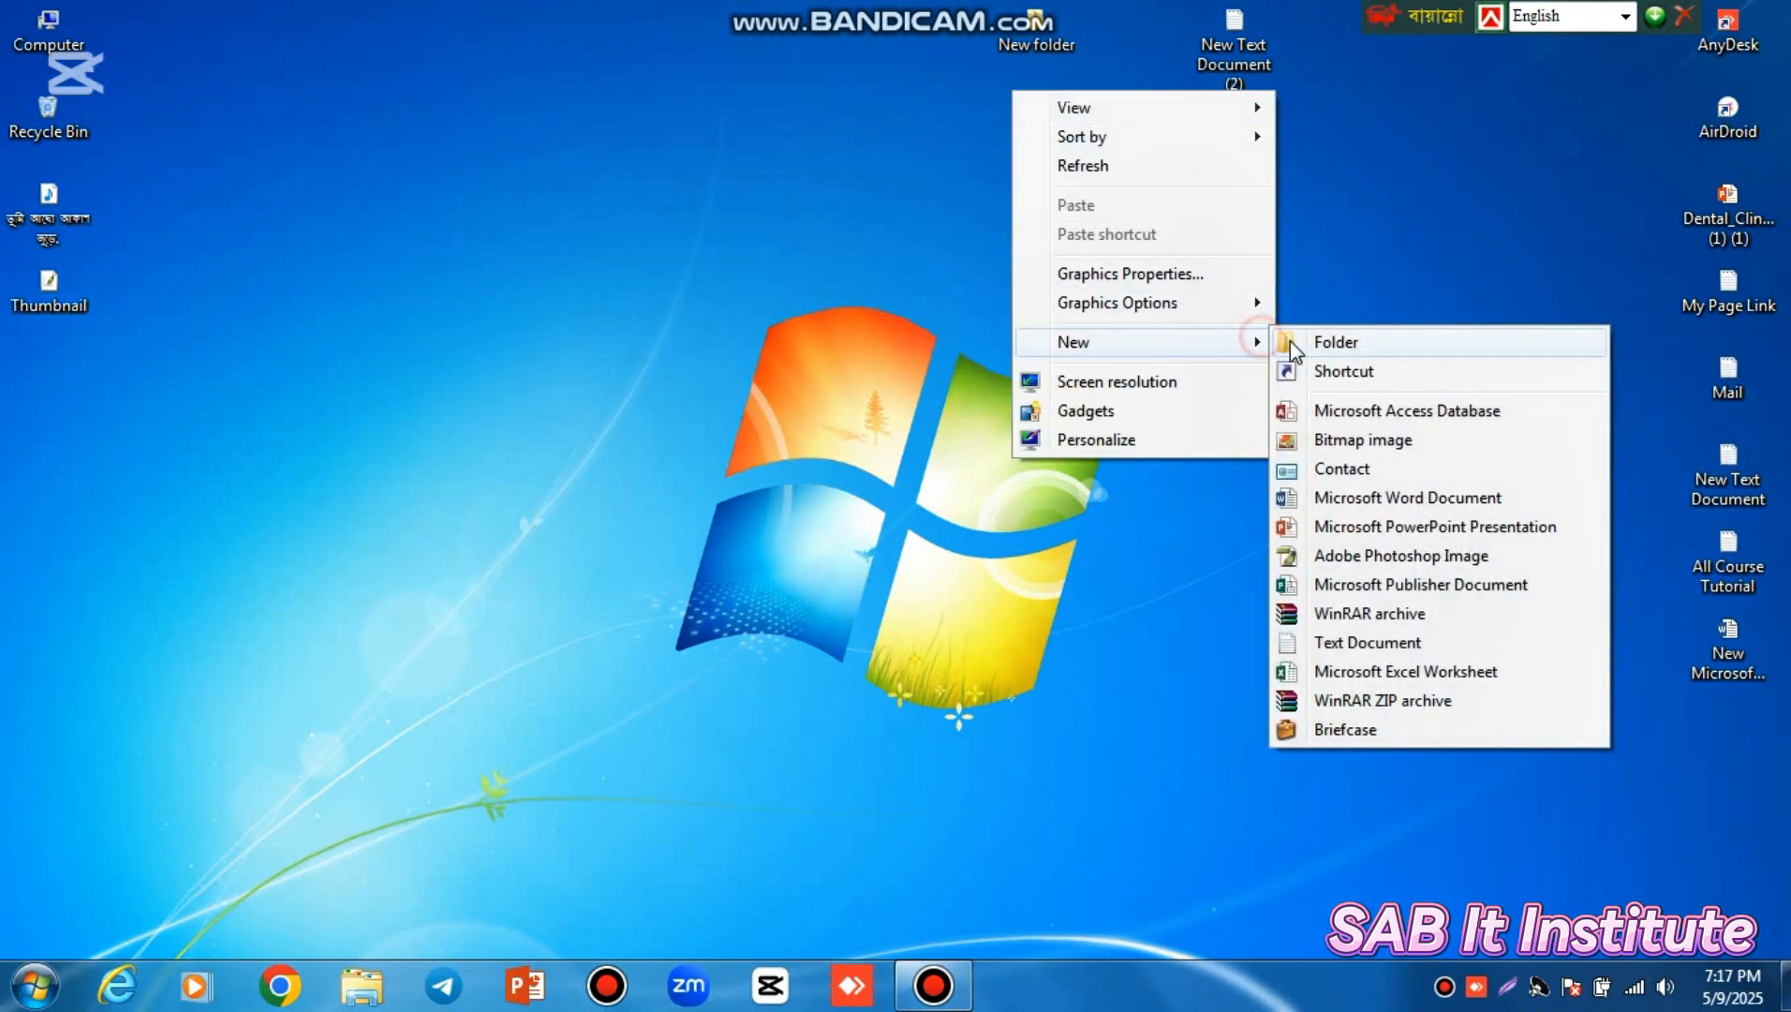
click(1371, 343)
click(1275, 213)
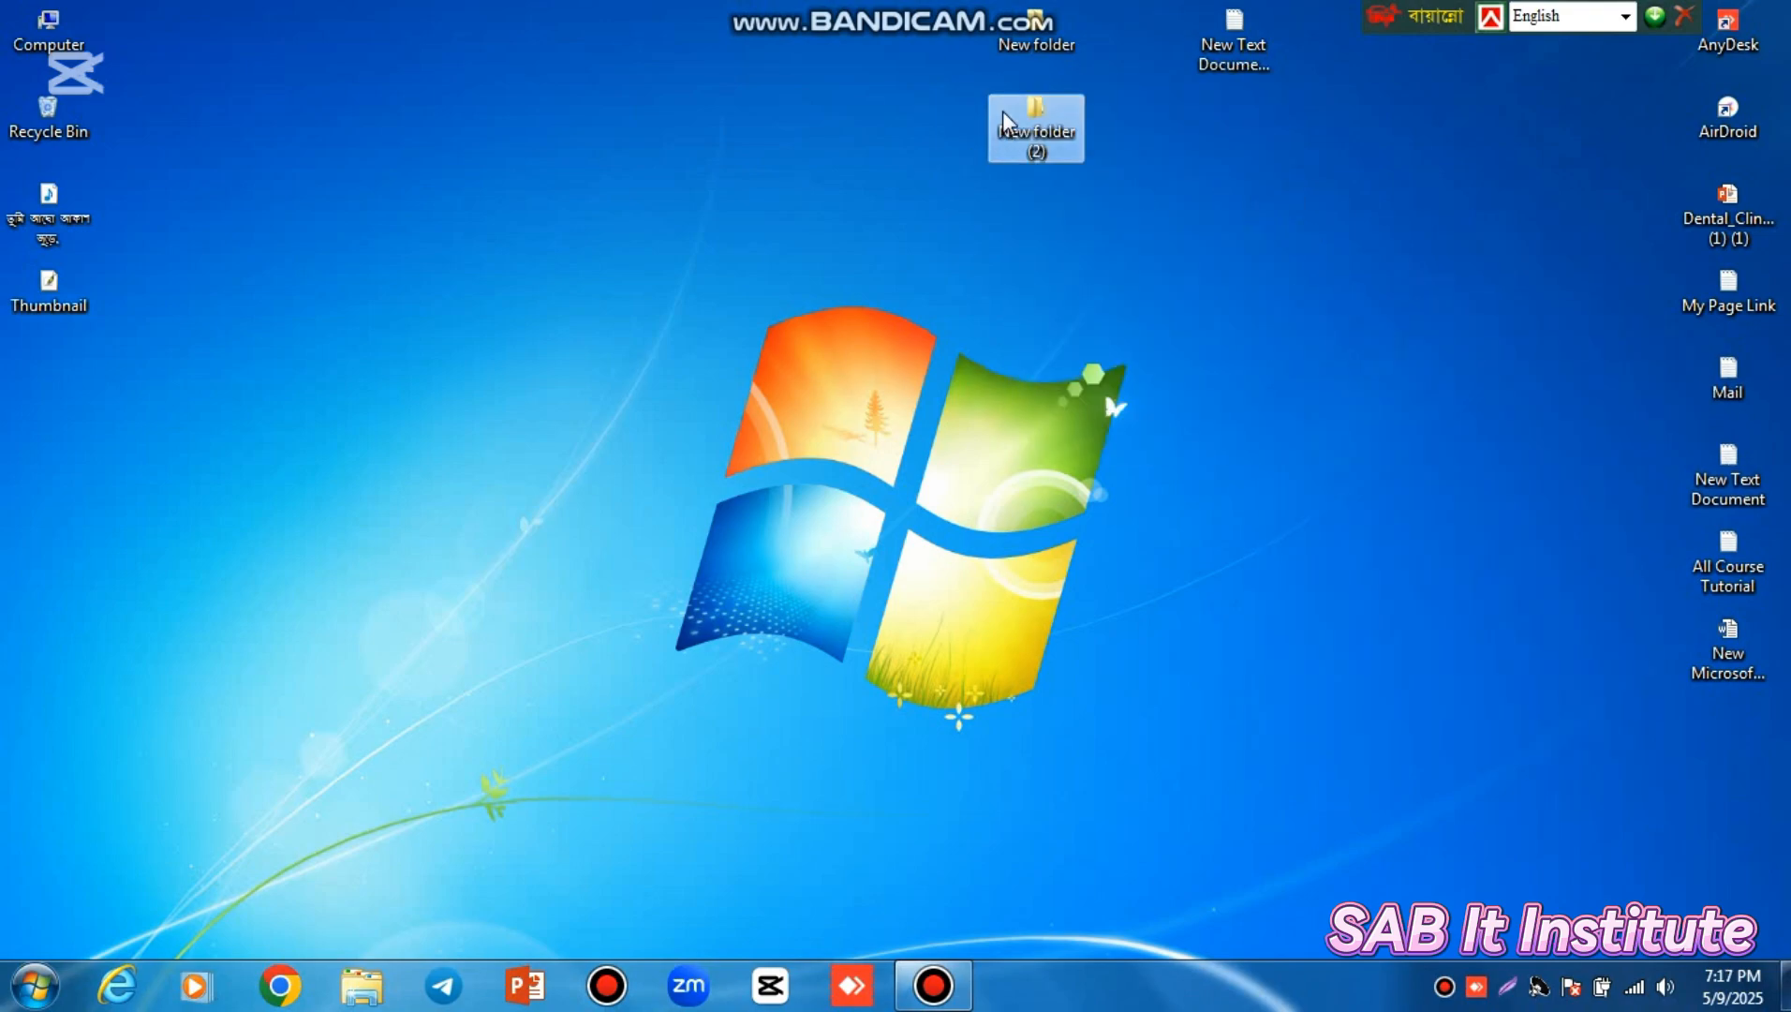
Place New folder (2) and New Text Document (2) side by side one row below New folder
drag(1054, 139, 1321, 122)
drag(1242, 41, 1242, 127)
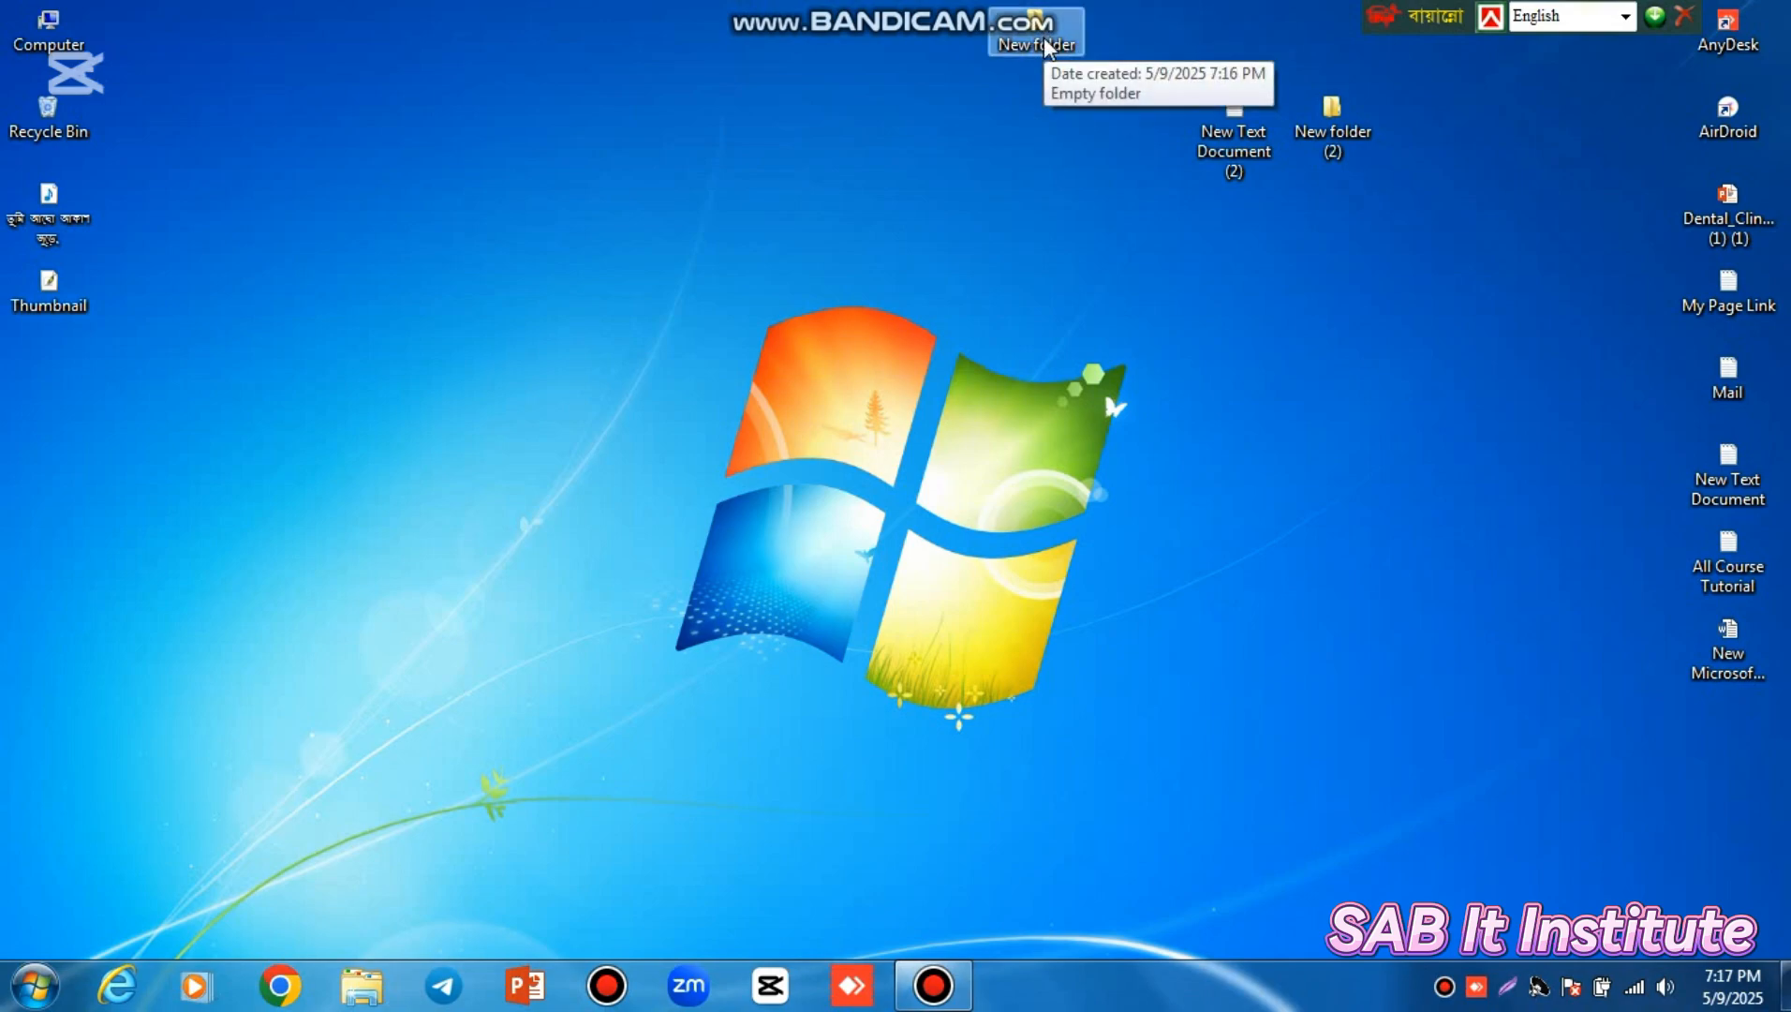
drag(887, 1, 1029, 43)
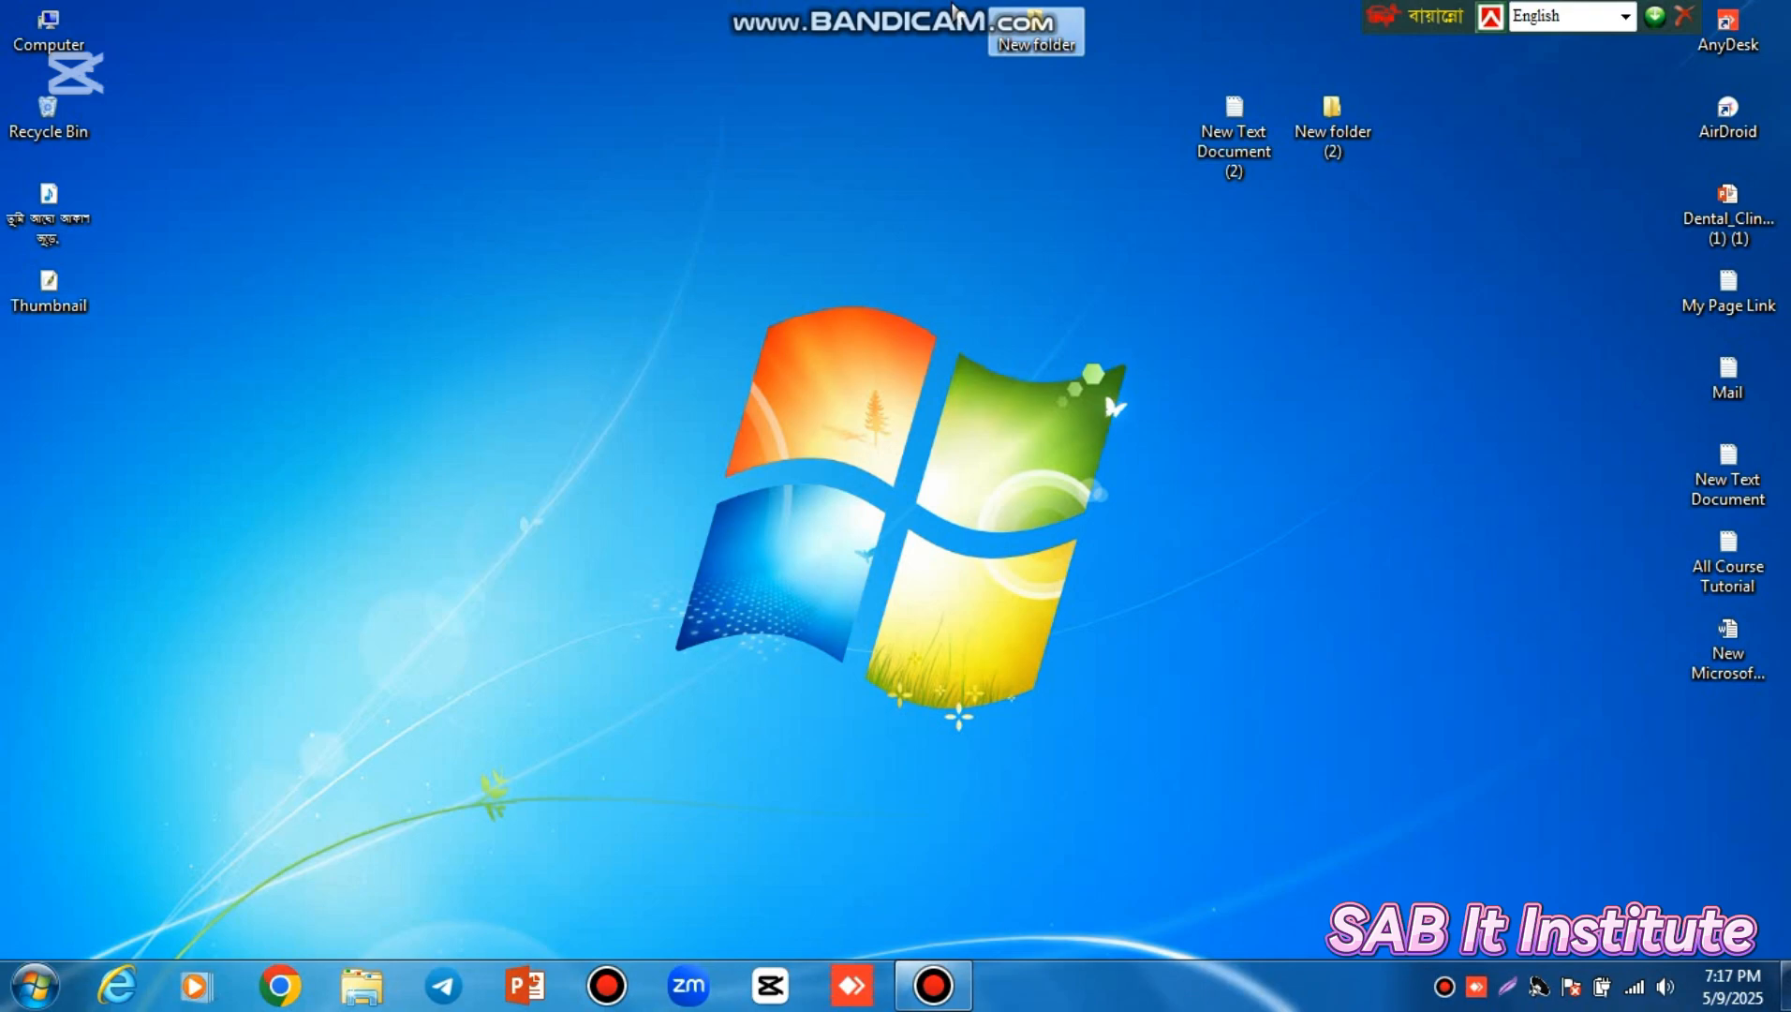
click(940, 69)
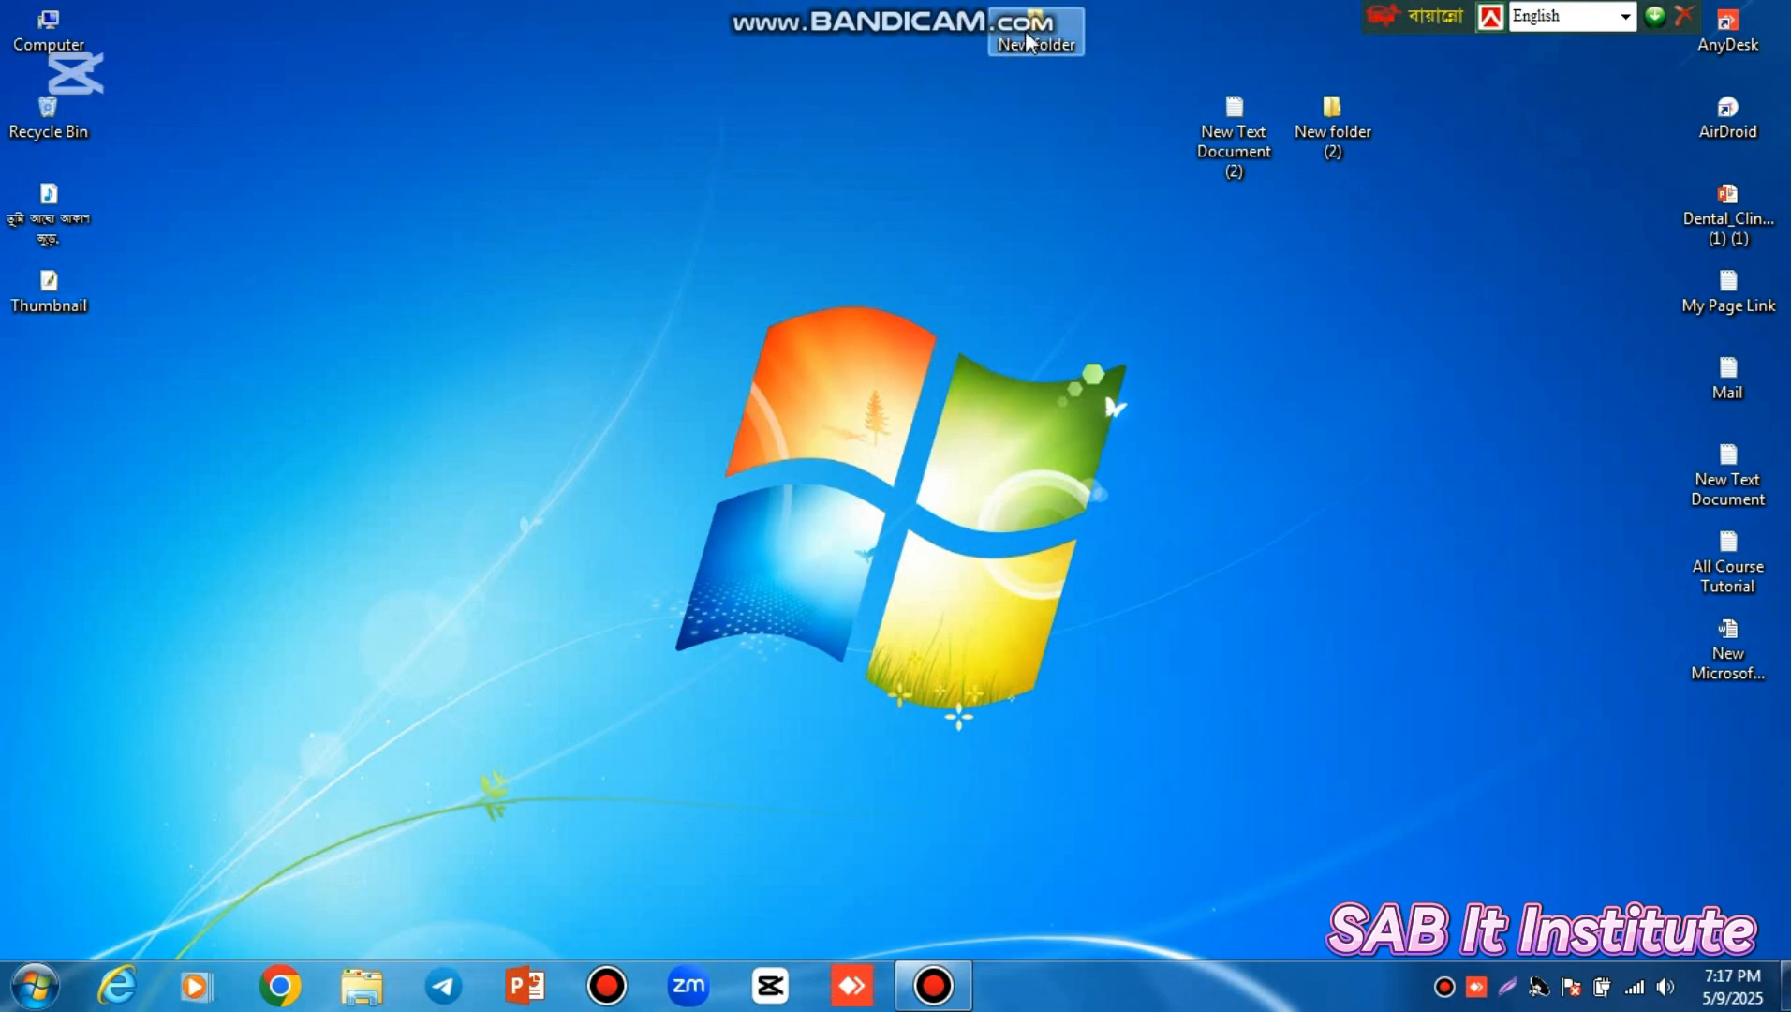
Open New folder on the desktop to view its contents and close its window
mouse_move(1026, 35)
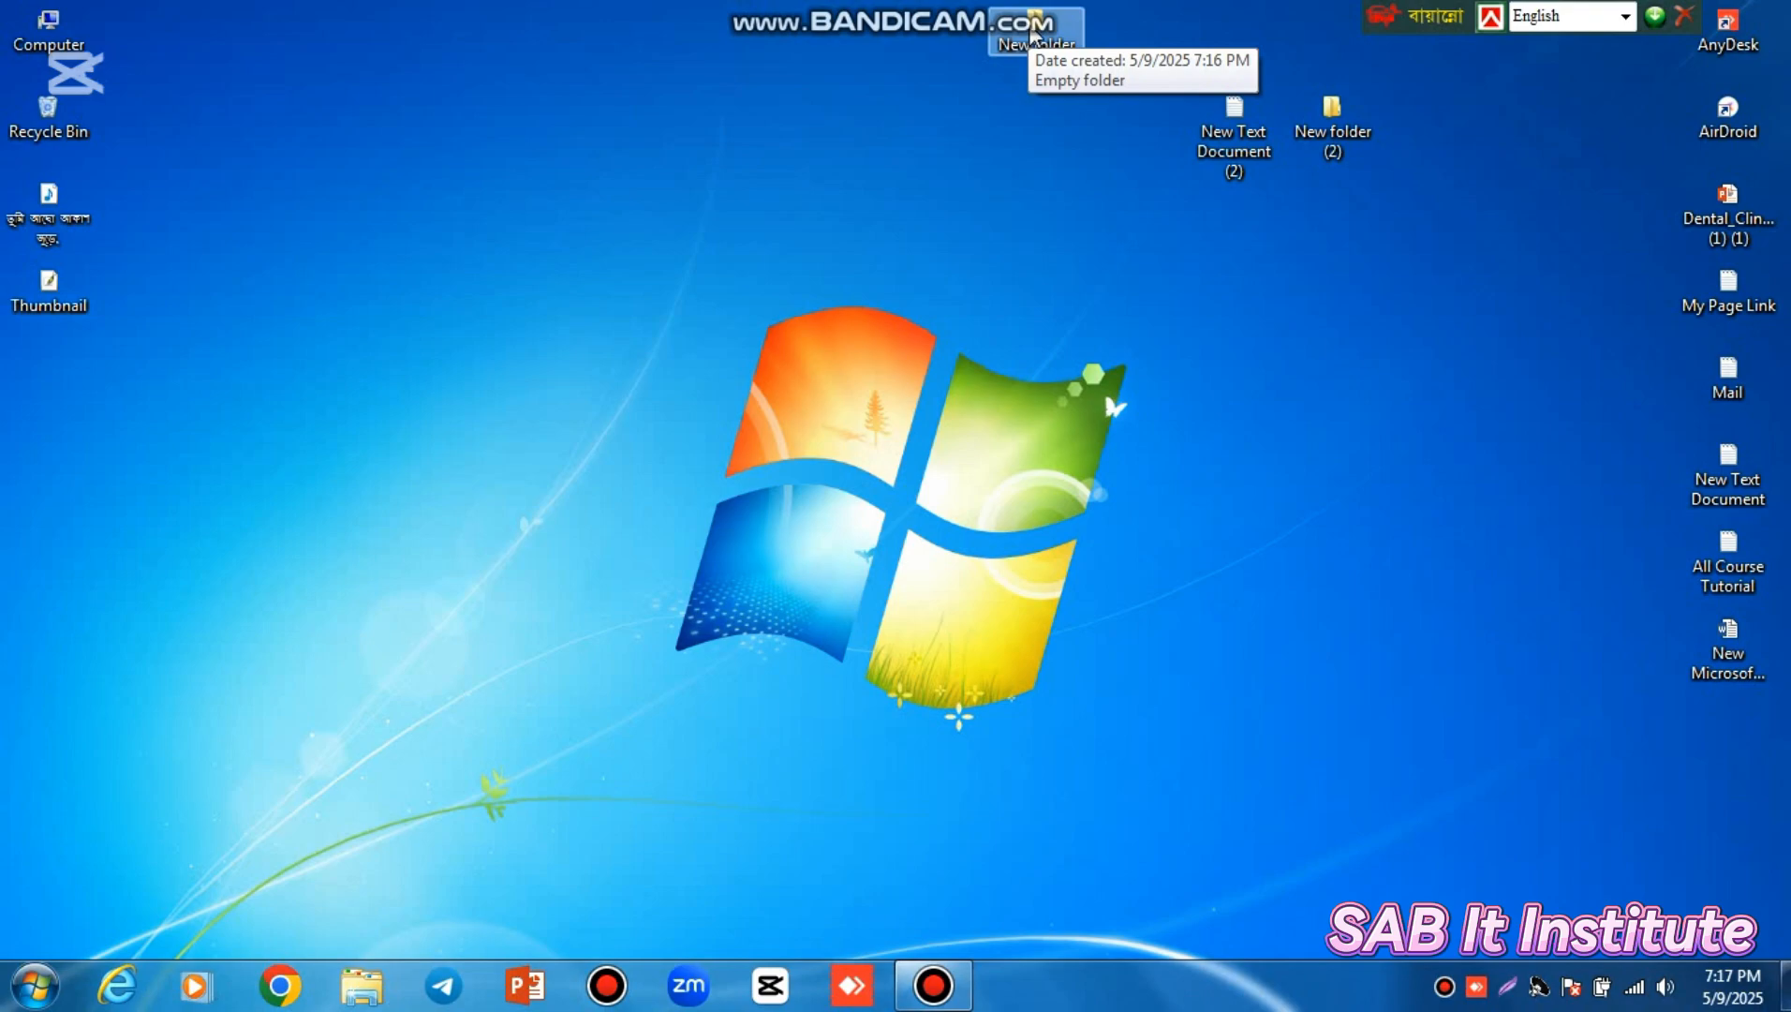
click(1032, 35)
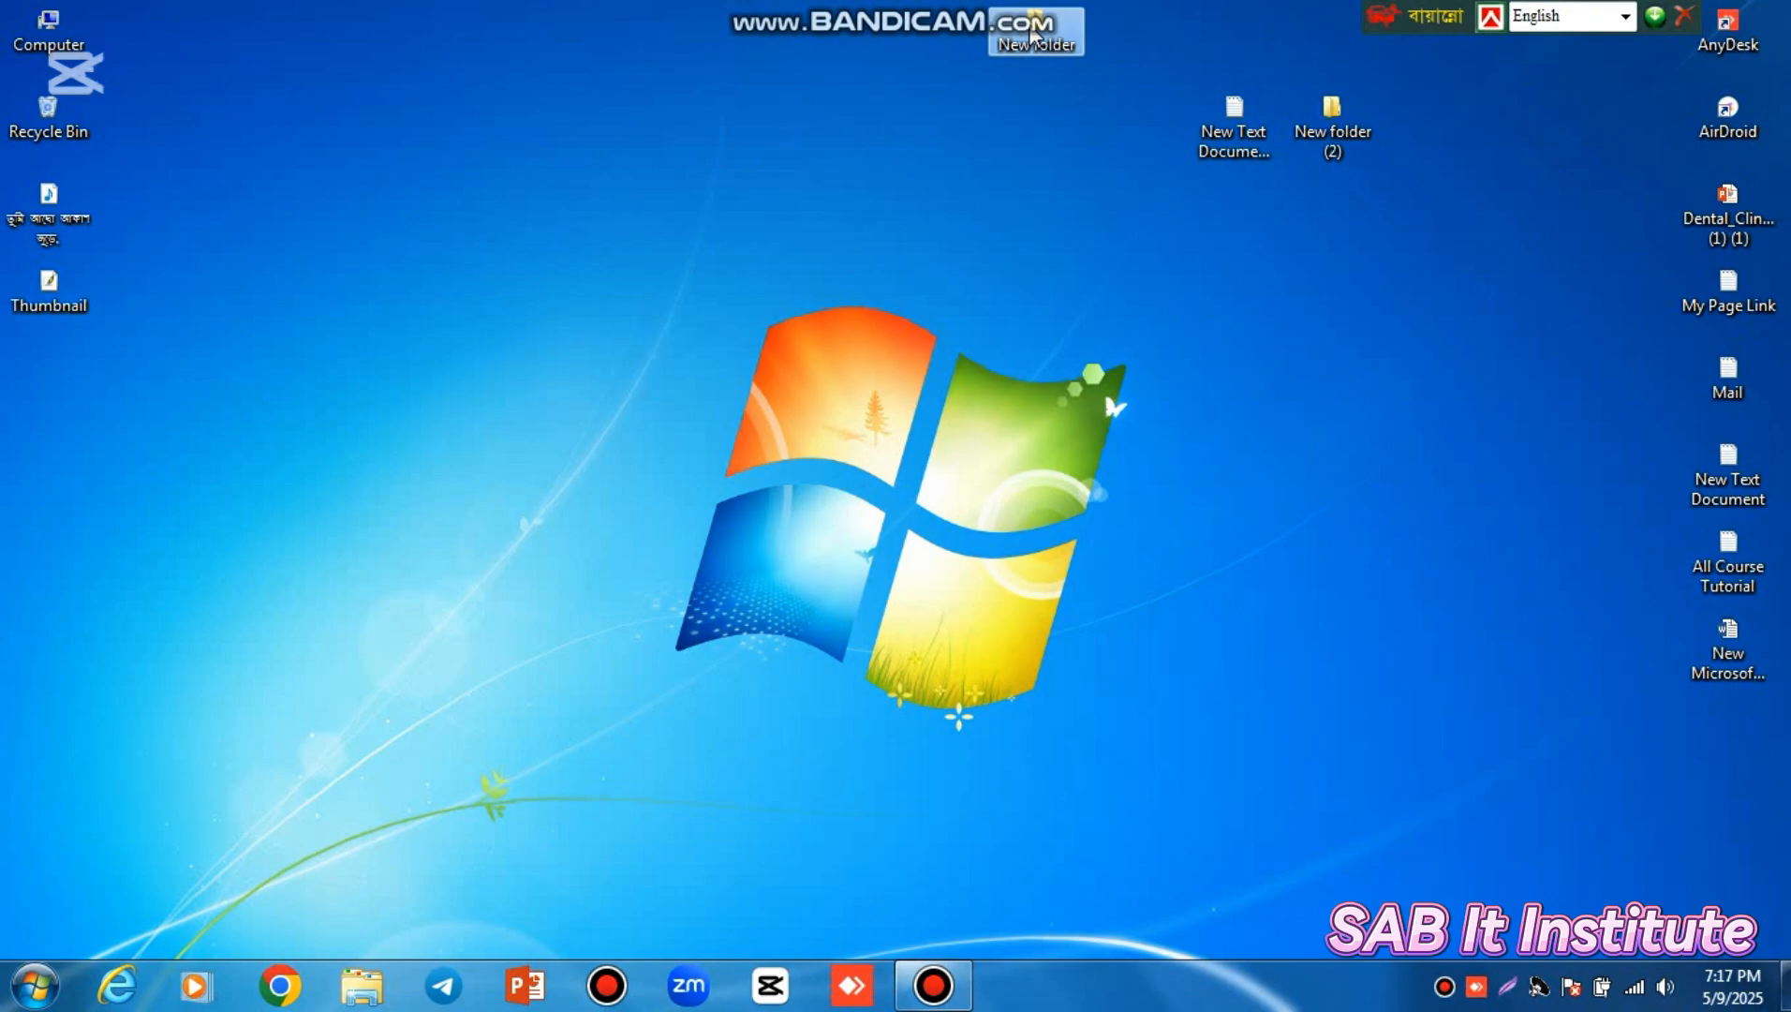
double_click(1031, 34)
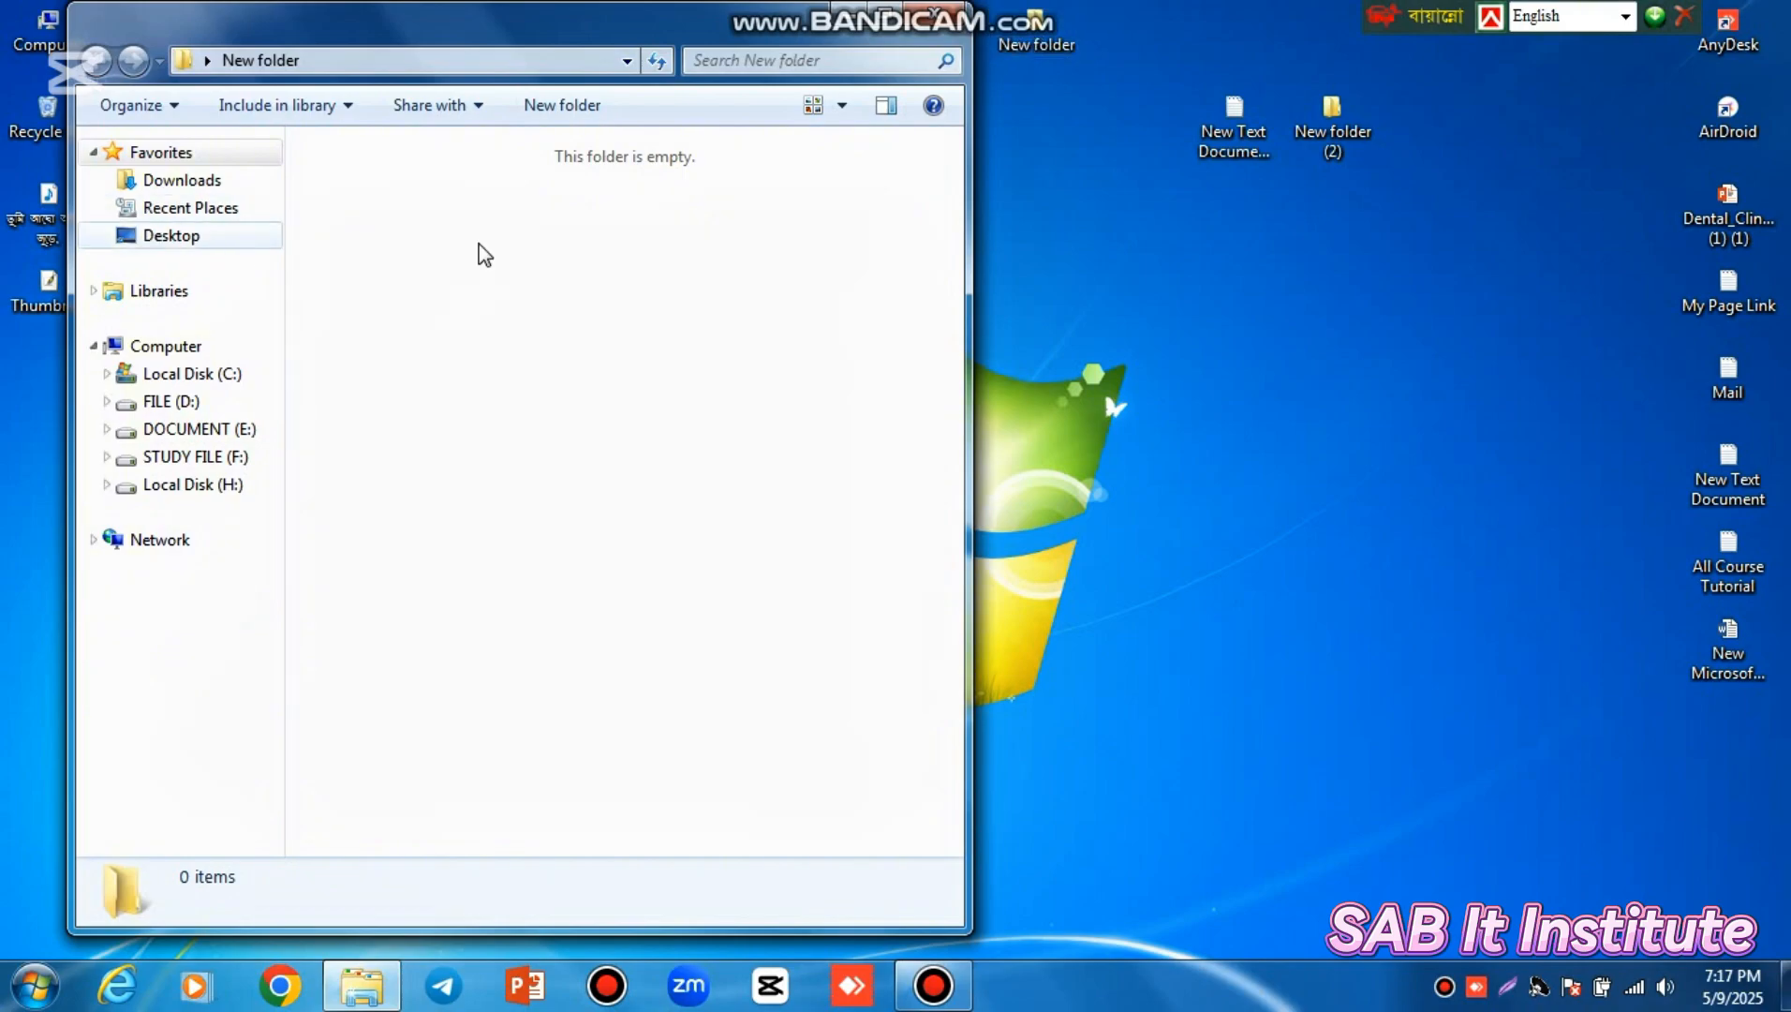
click(937, 12)
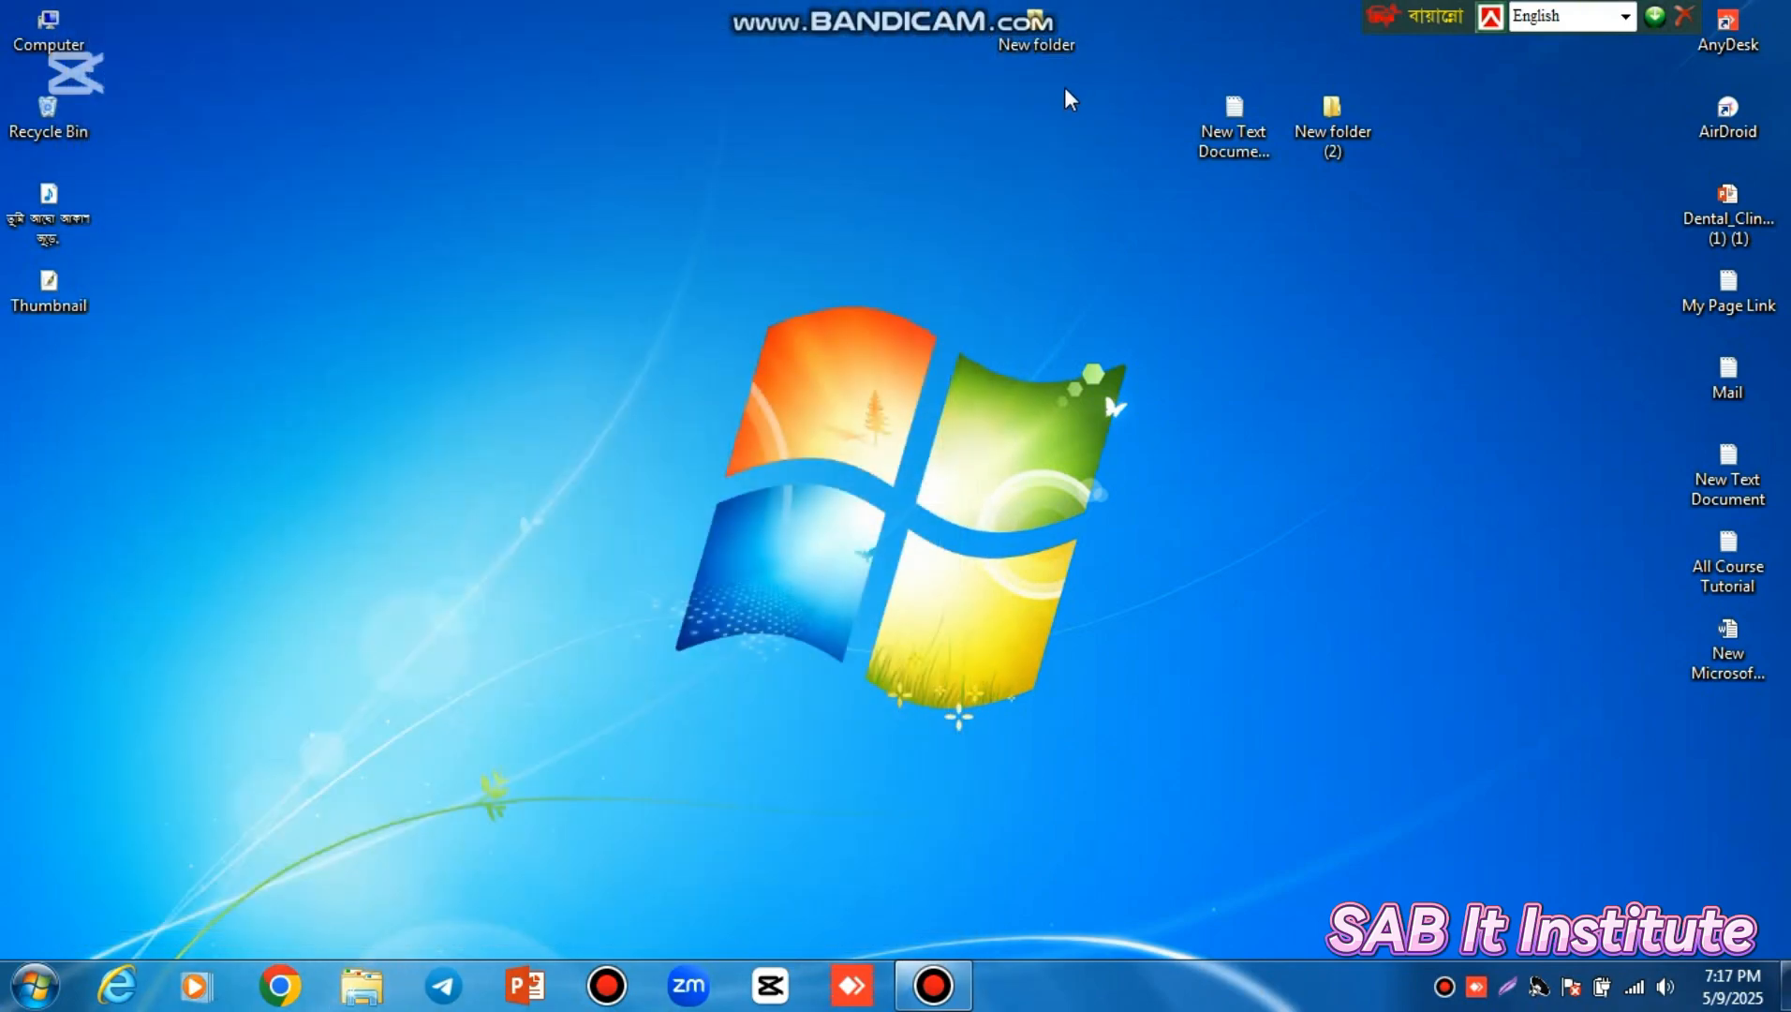
Open New folder again and highlight New Text Document (2) and New folder (2) on the desktop beside its window
double_click(1025, 36)
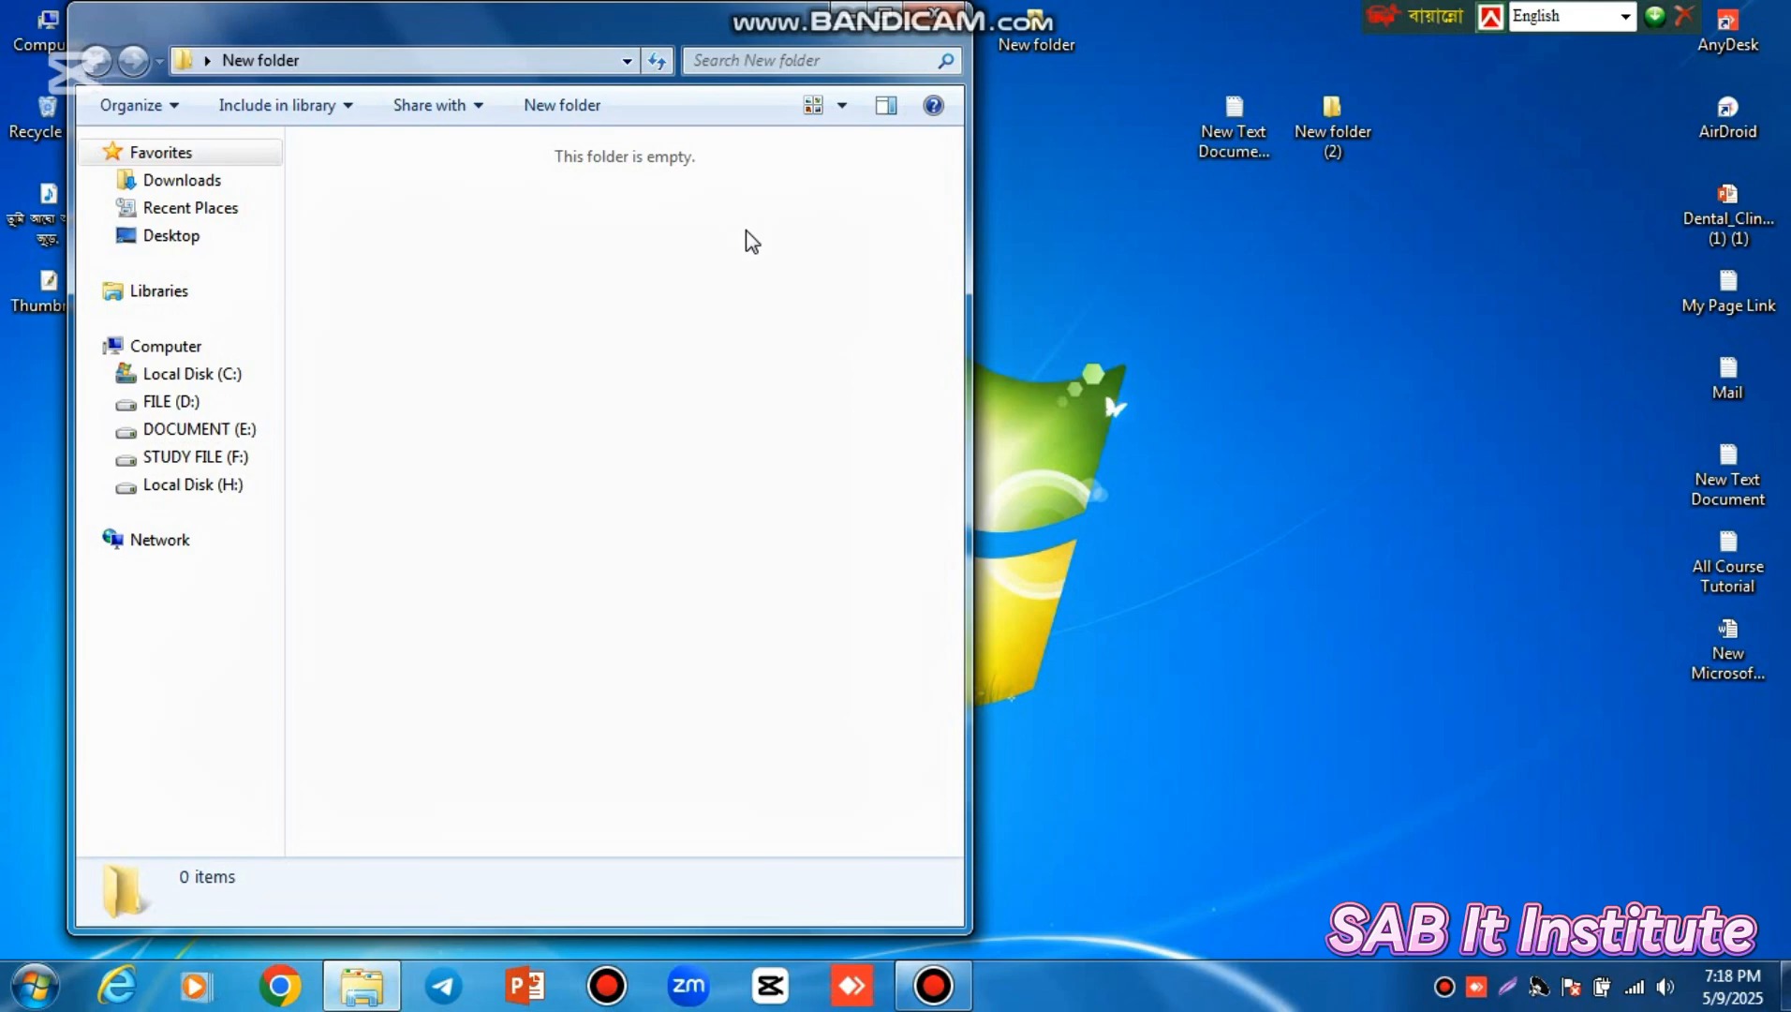
drag(1184, 37, 1425, 217)
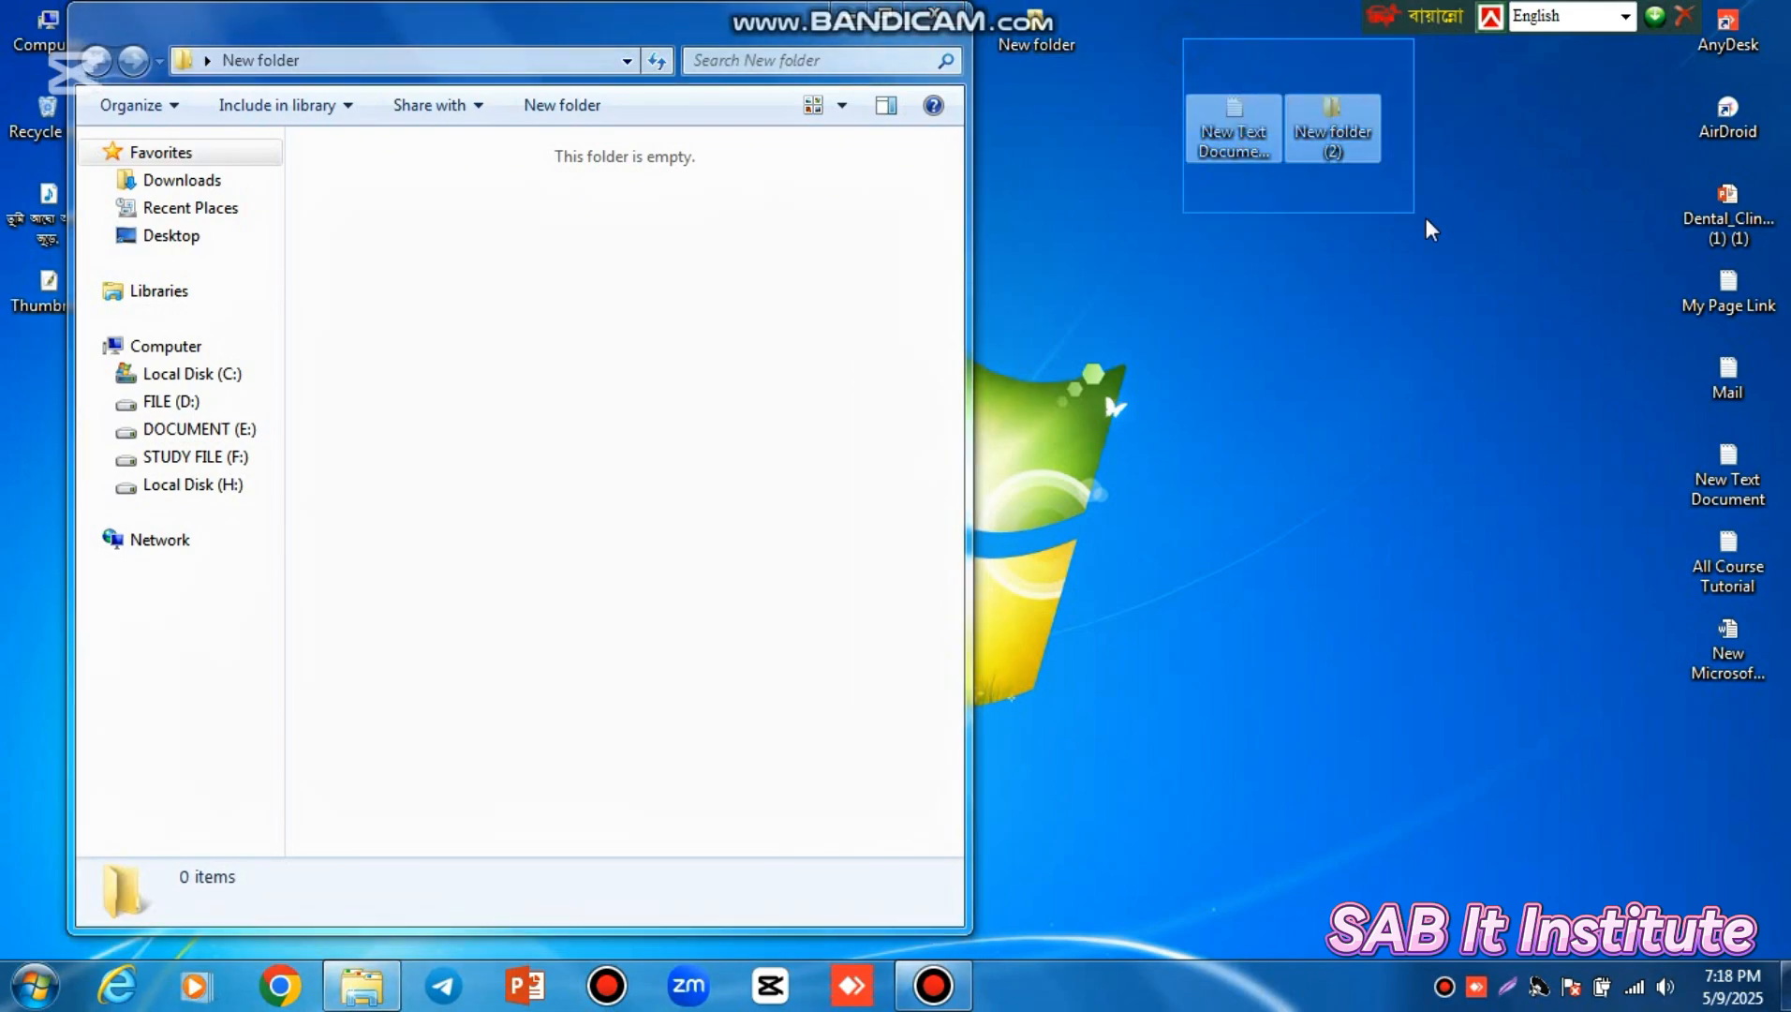
click(1517, 267)
drag(1156, 56, 1396, 224)
click(1447, 233)
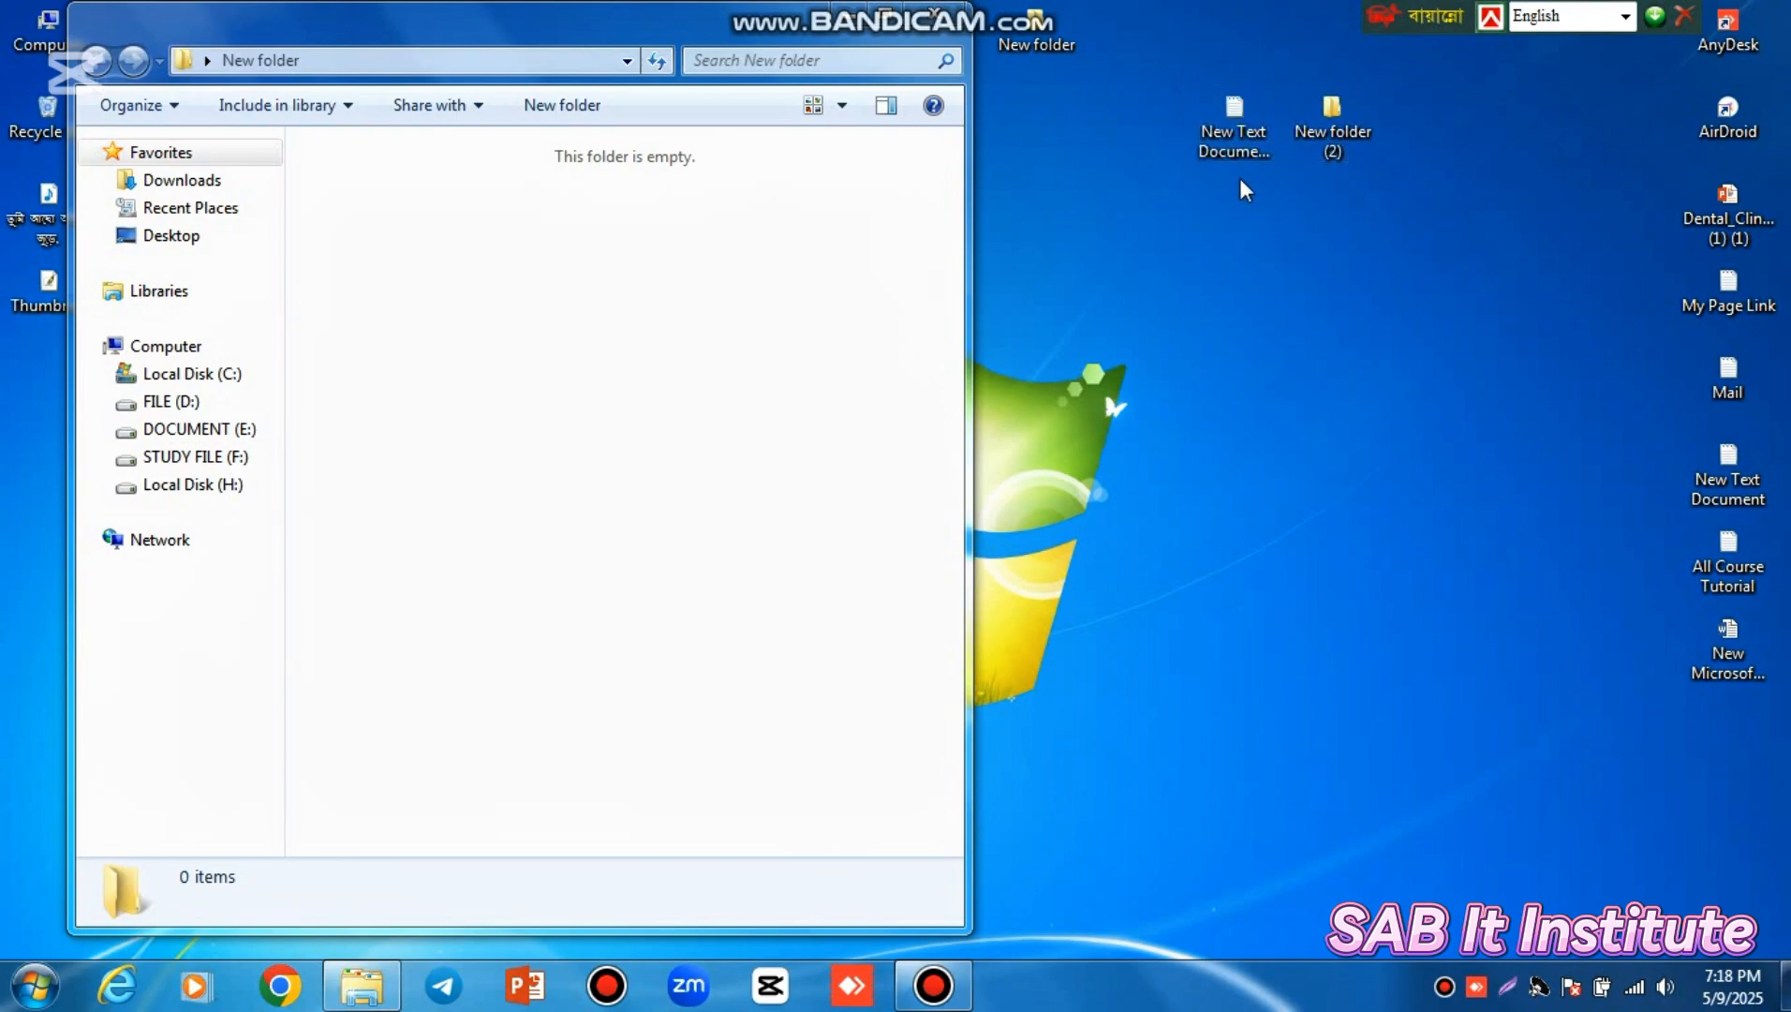
click(562, 225)
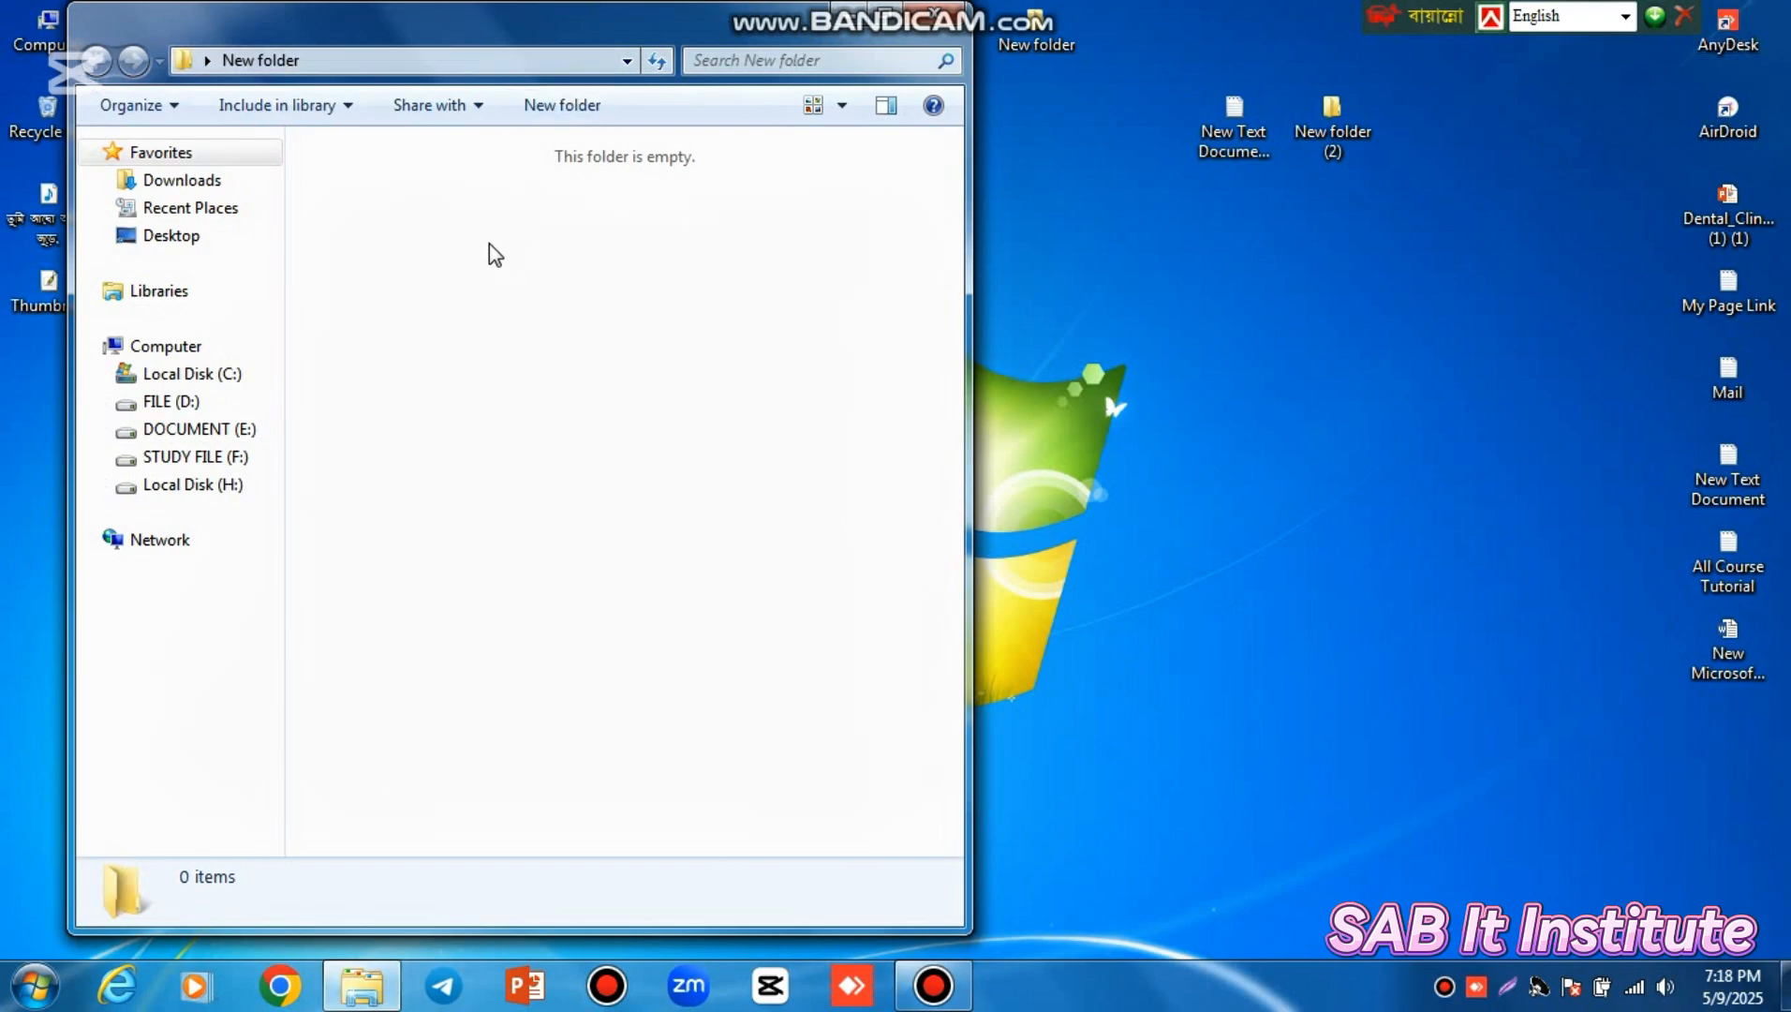
Create a subfolder with its default name inside New folder
right_click(406, 221)
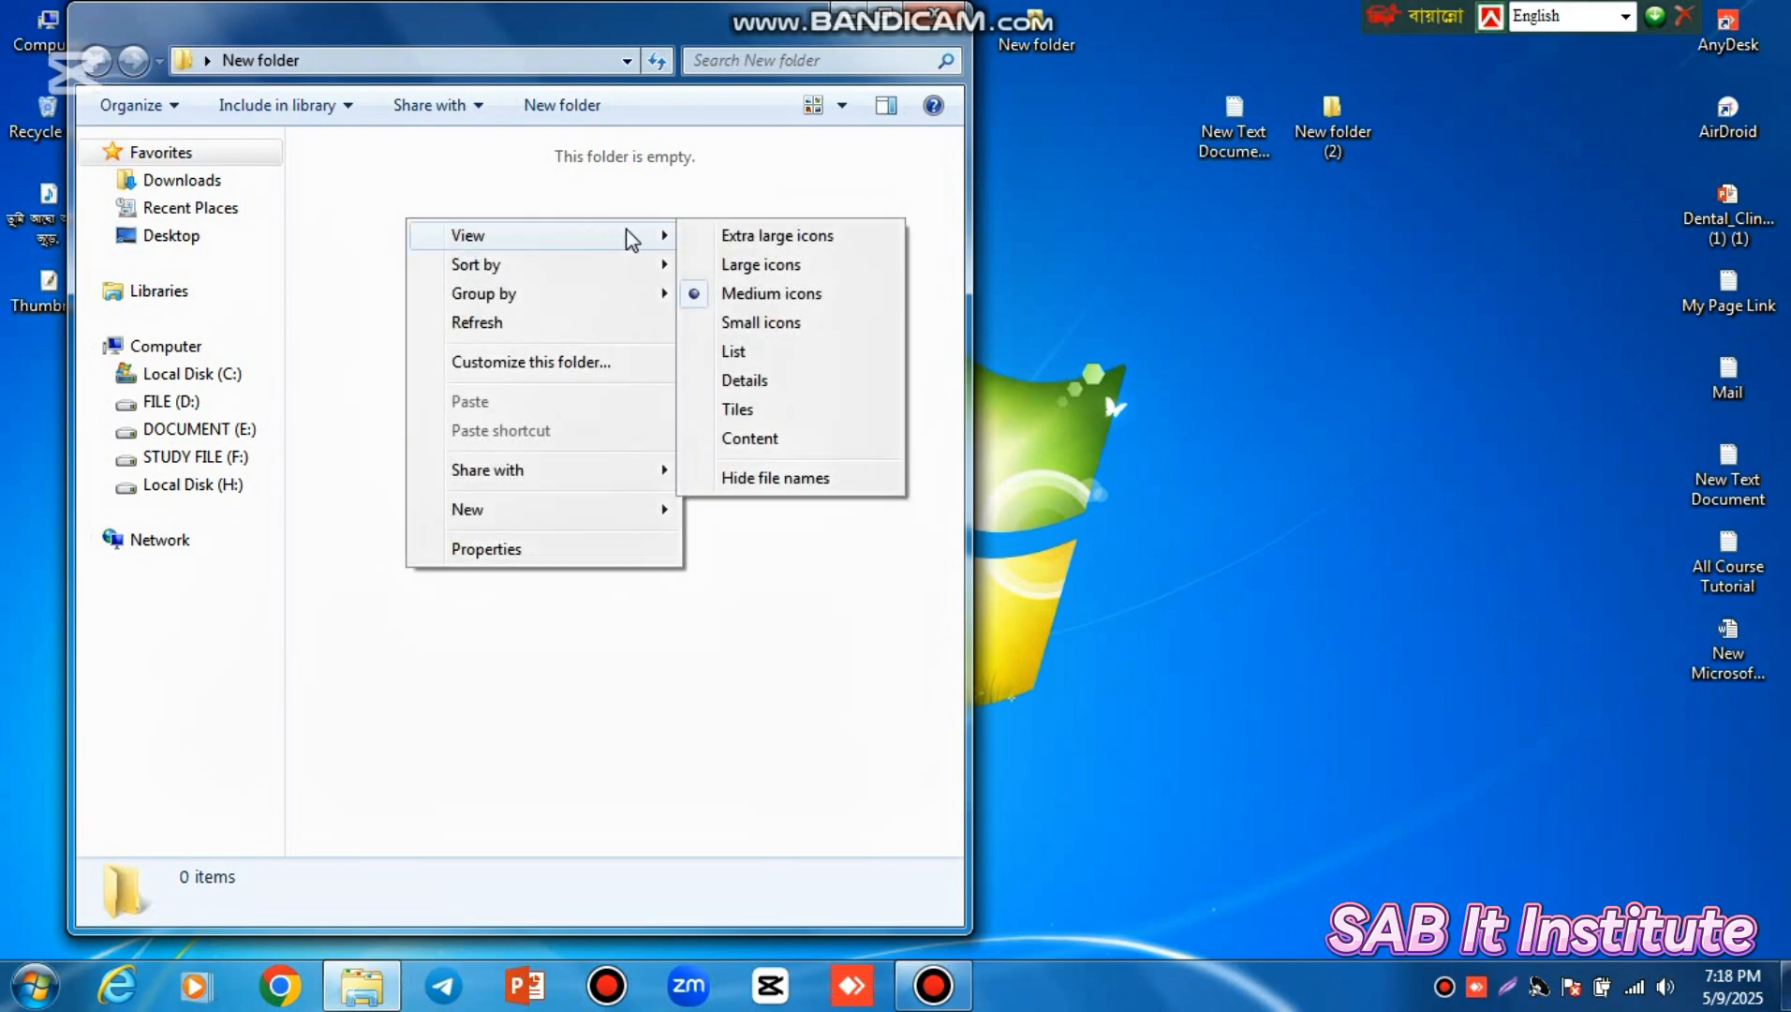
mouse_move(660, 509)
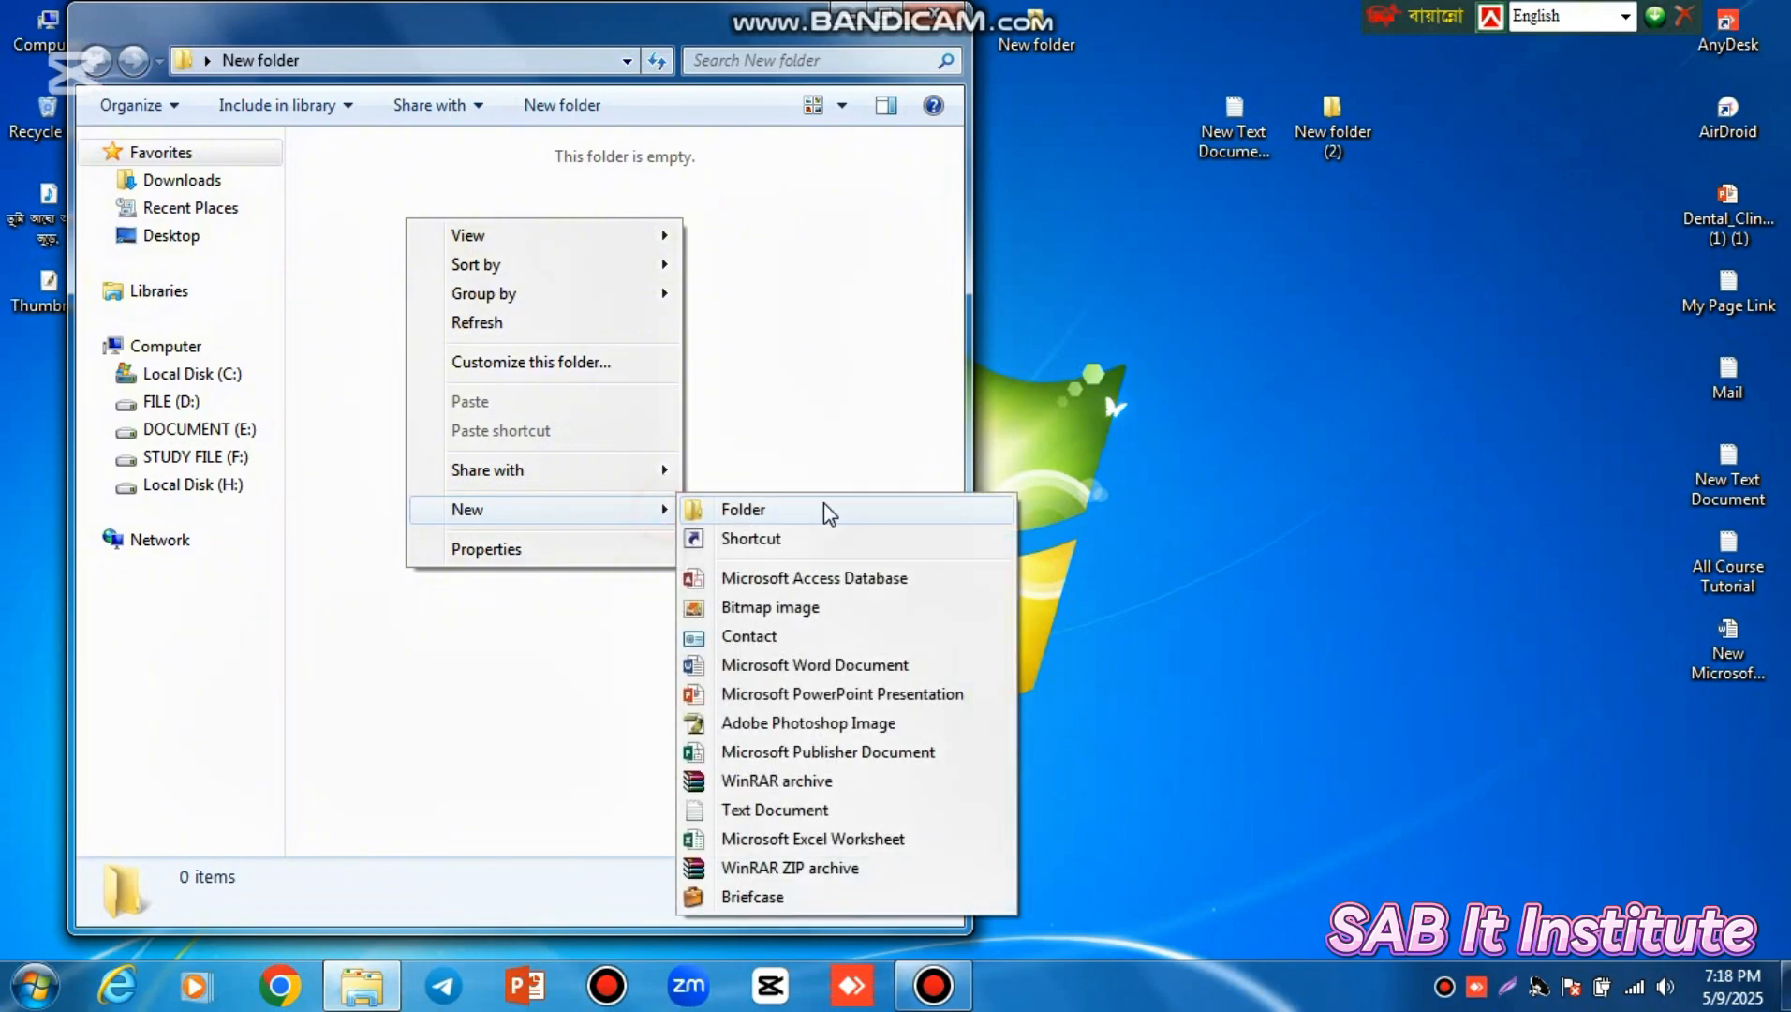
click(824, 502)
click(609, 208)
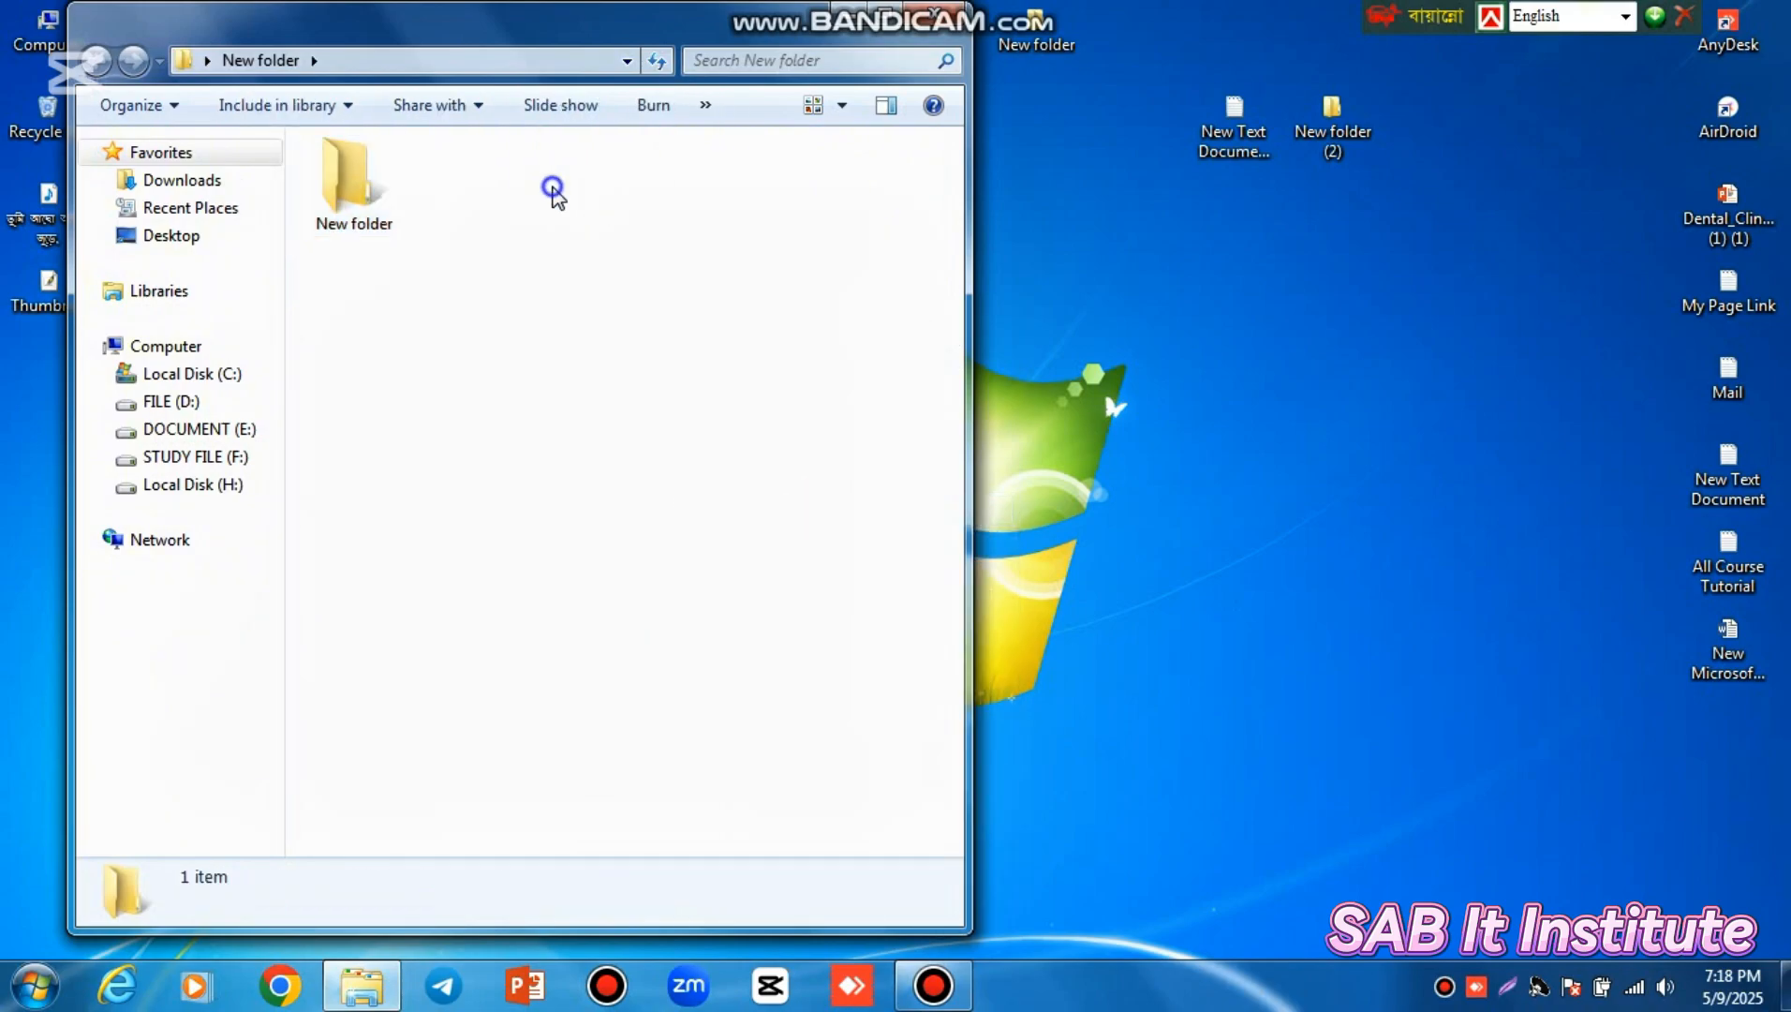
Create a text document with its default name beside the subfolder and briefly select both items
right_click(553, 191)
click(795, 477)
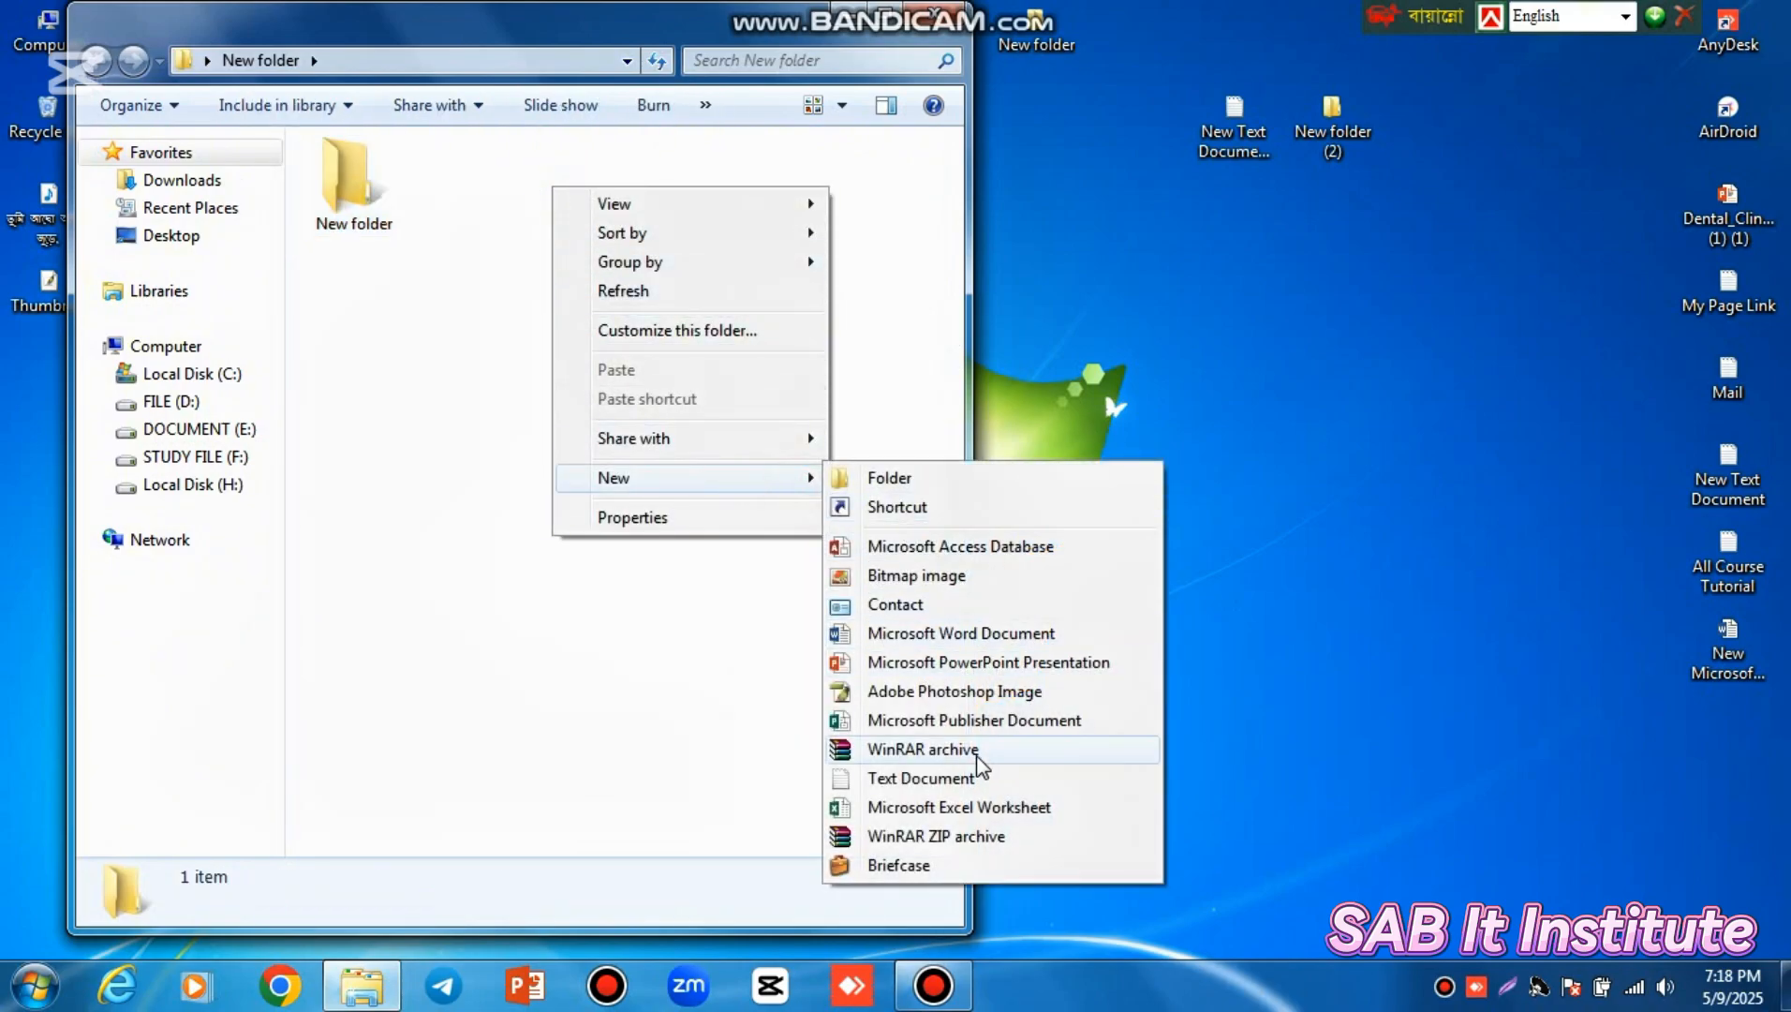
click(904, 777)
click(645, 305)
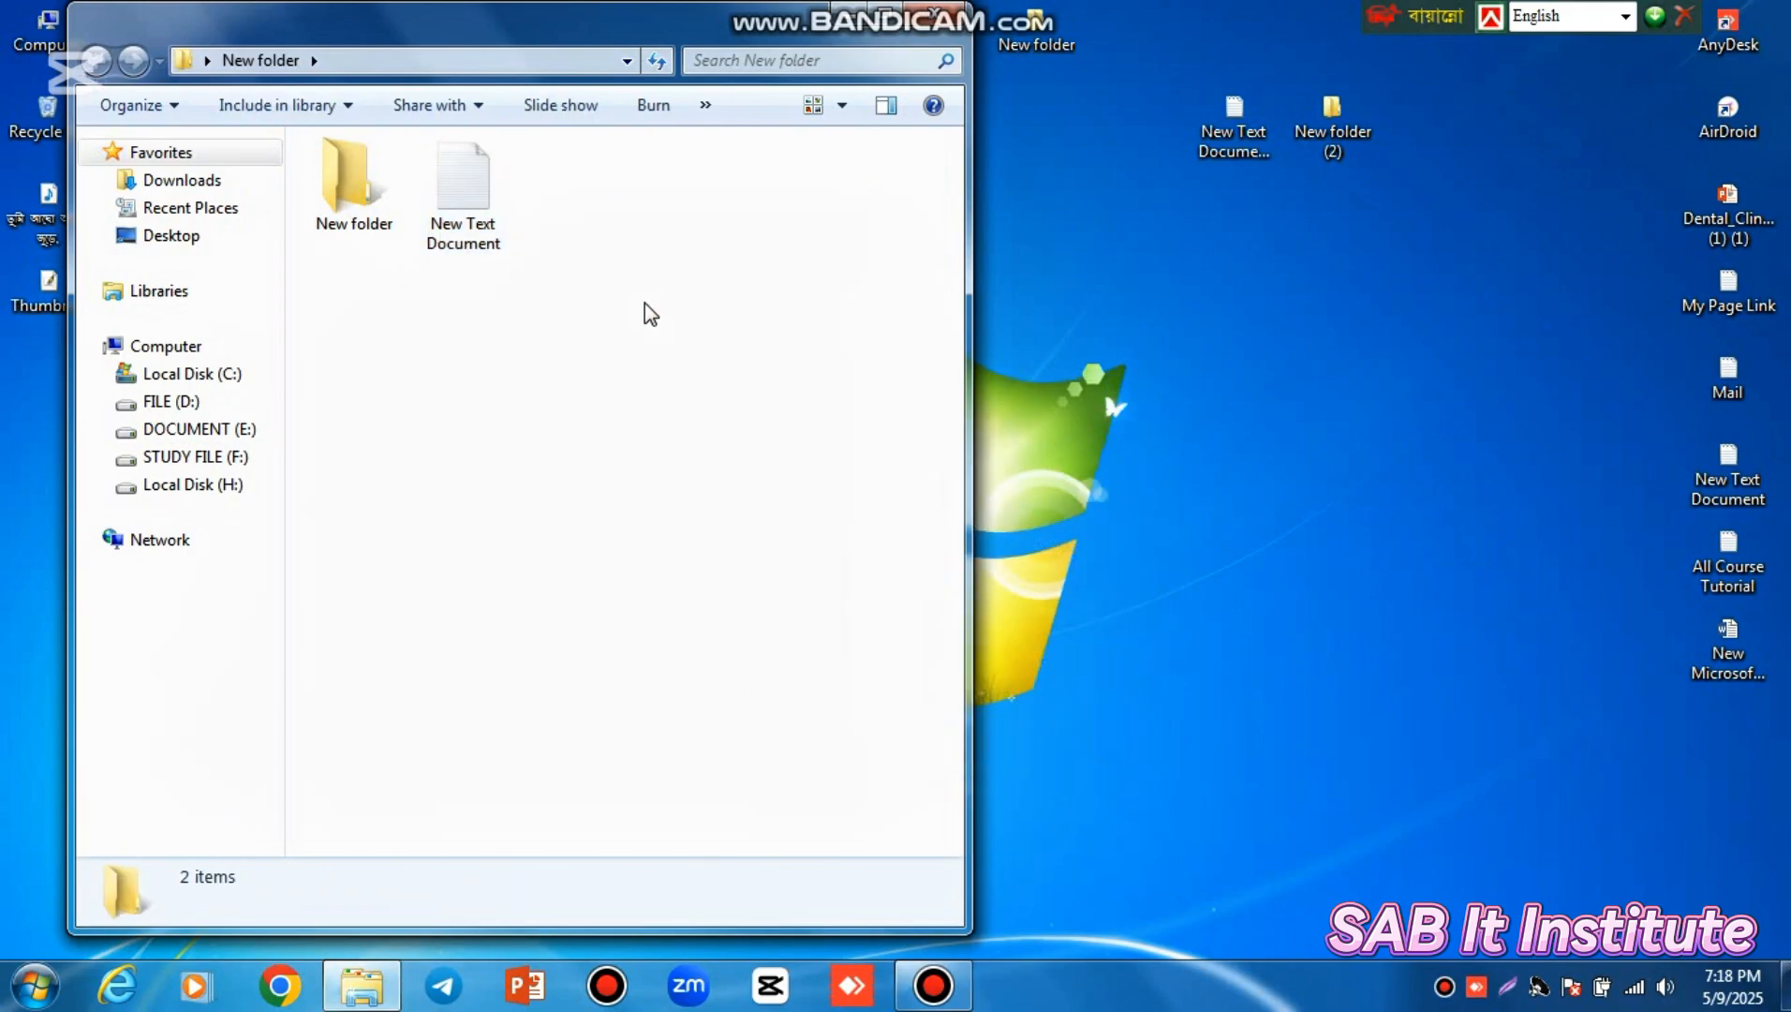
drag(645, 304, 319, 141)
drag(496, 345, 311, 160)
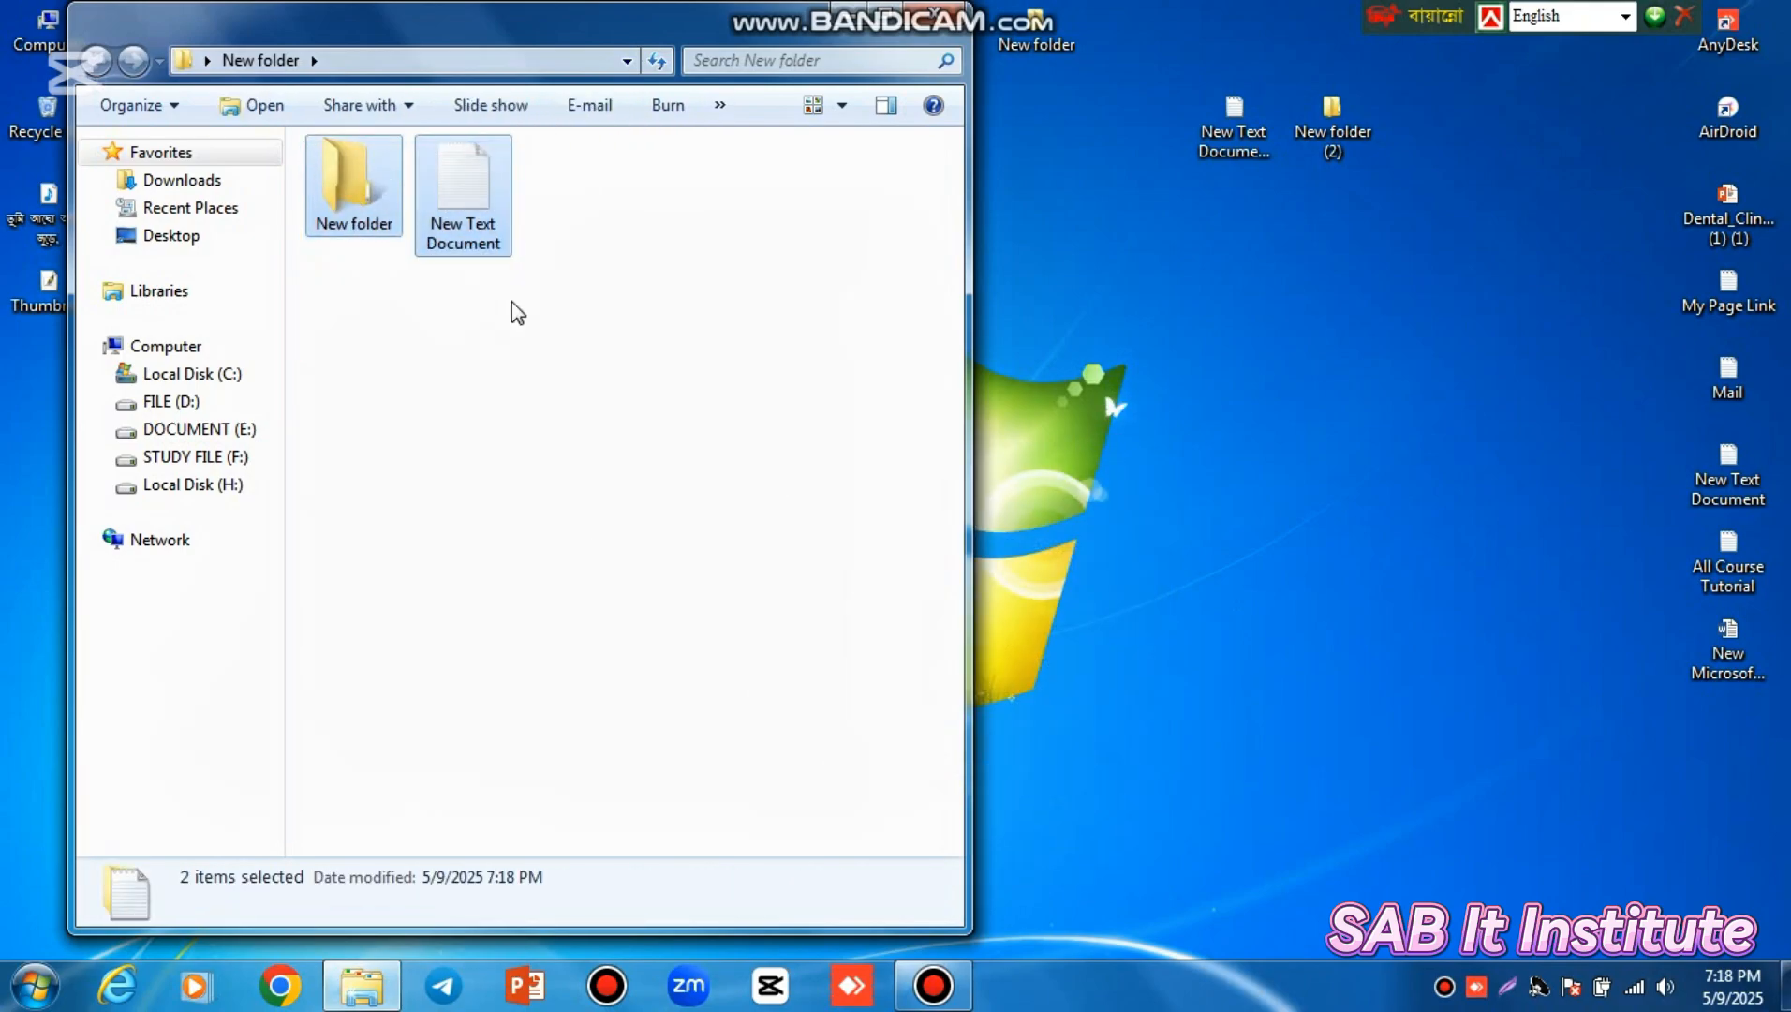
click(560, 316)
Open the subfolder and create another folder with its default name inside it
click(351, 172)
double_click(352, 174)
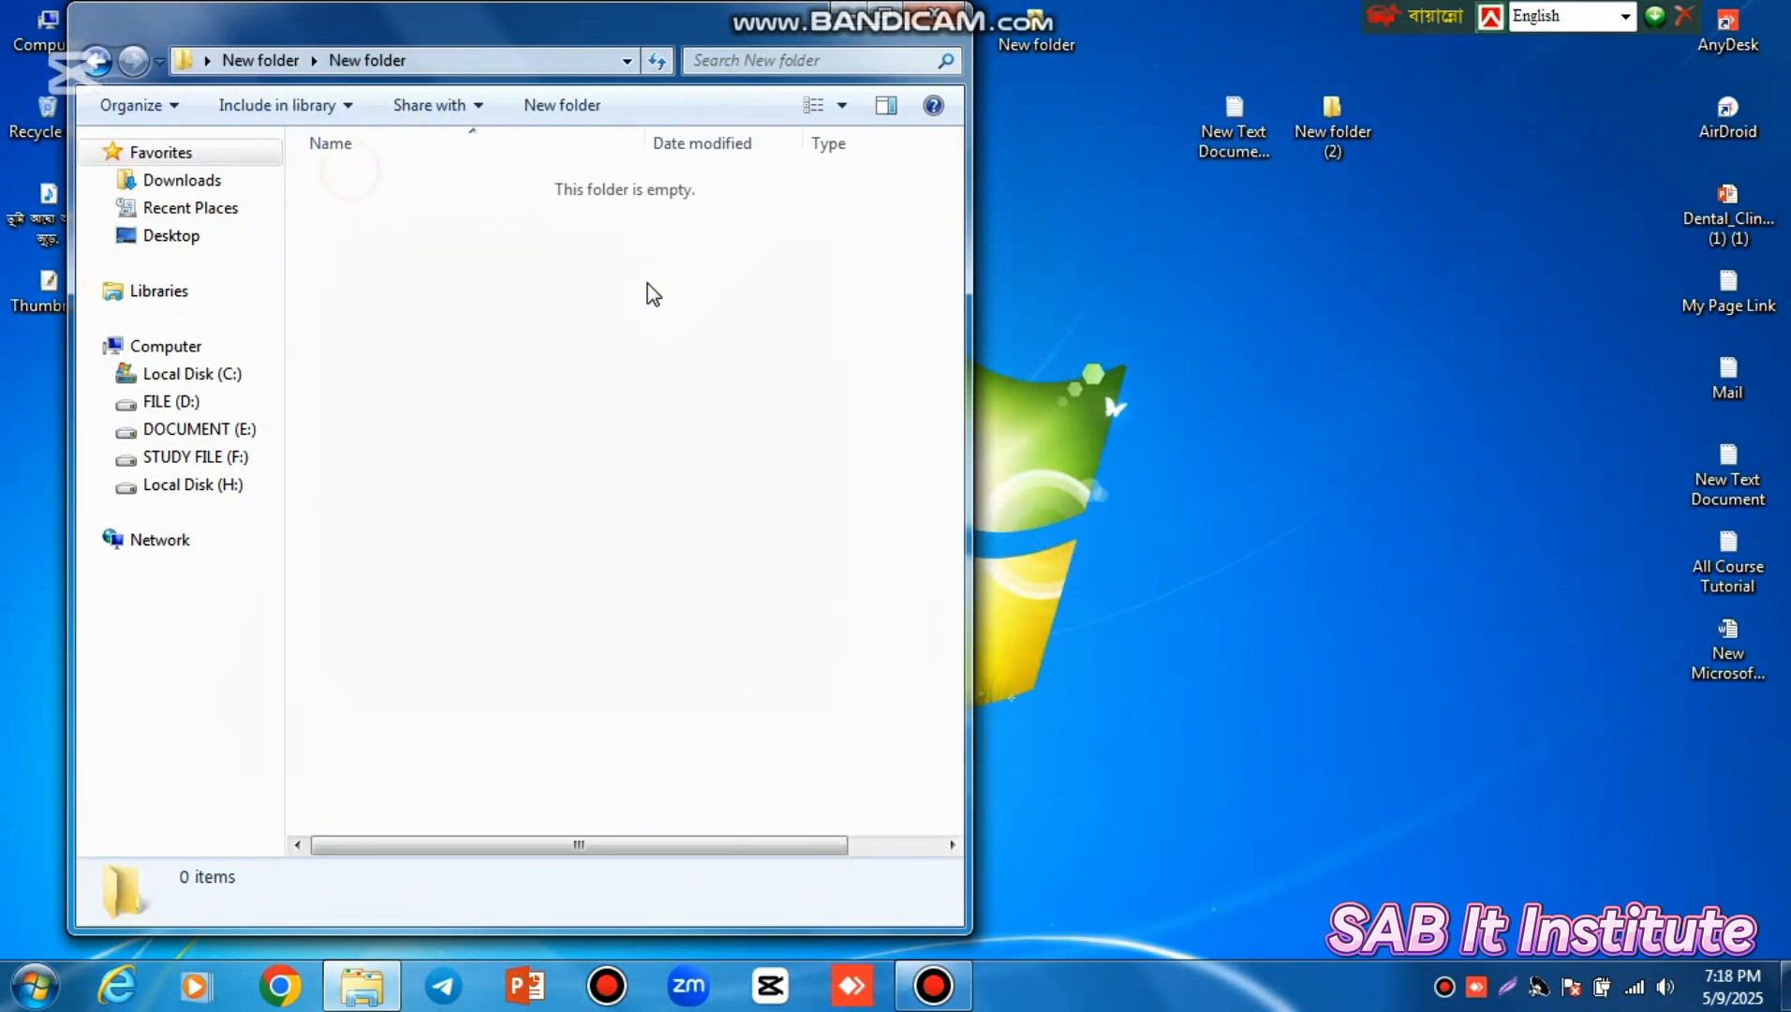
right_click(508, 339)
mouse_move(611, 626)
click(905, 245)
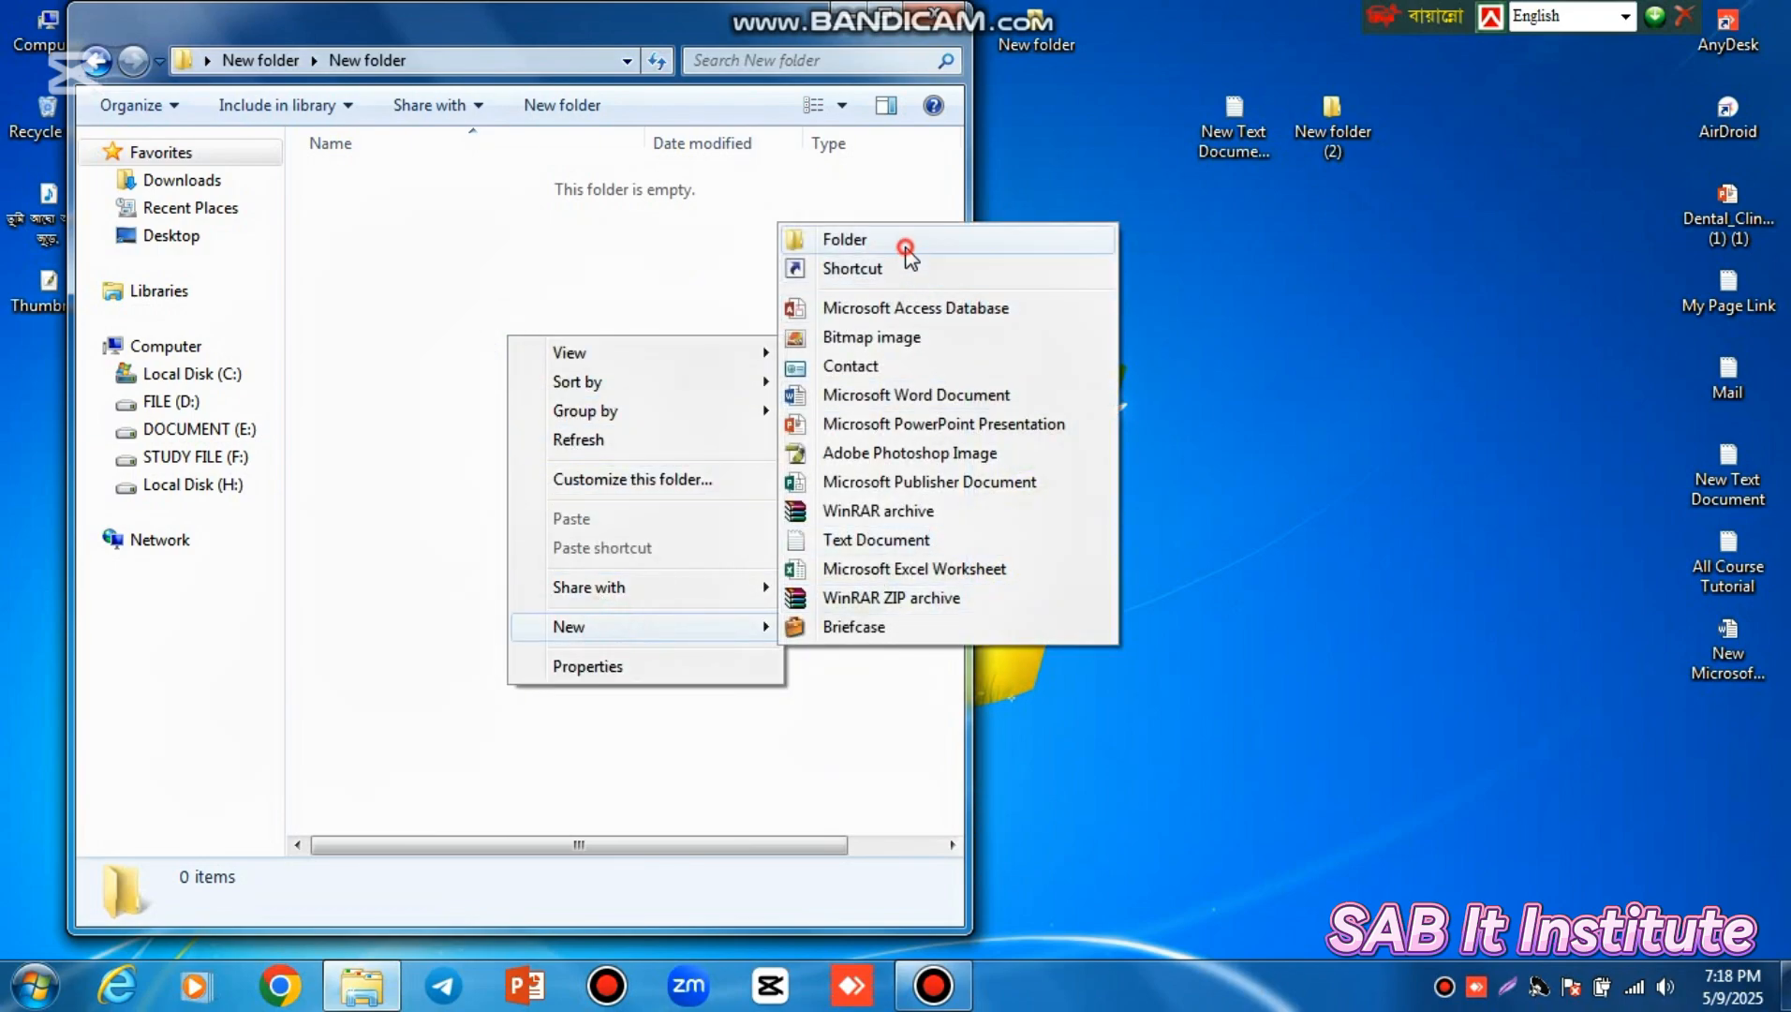
key(Return)
Create a further folder inside the innermost folder and go back to the top-level New folder
double_click(410, 178)
right_click(522, 368)
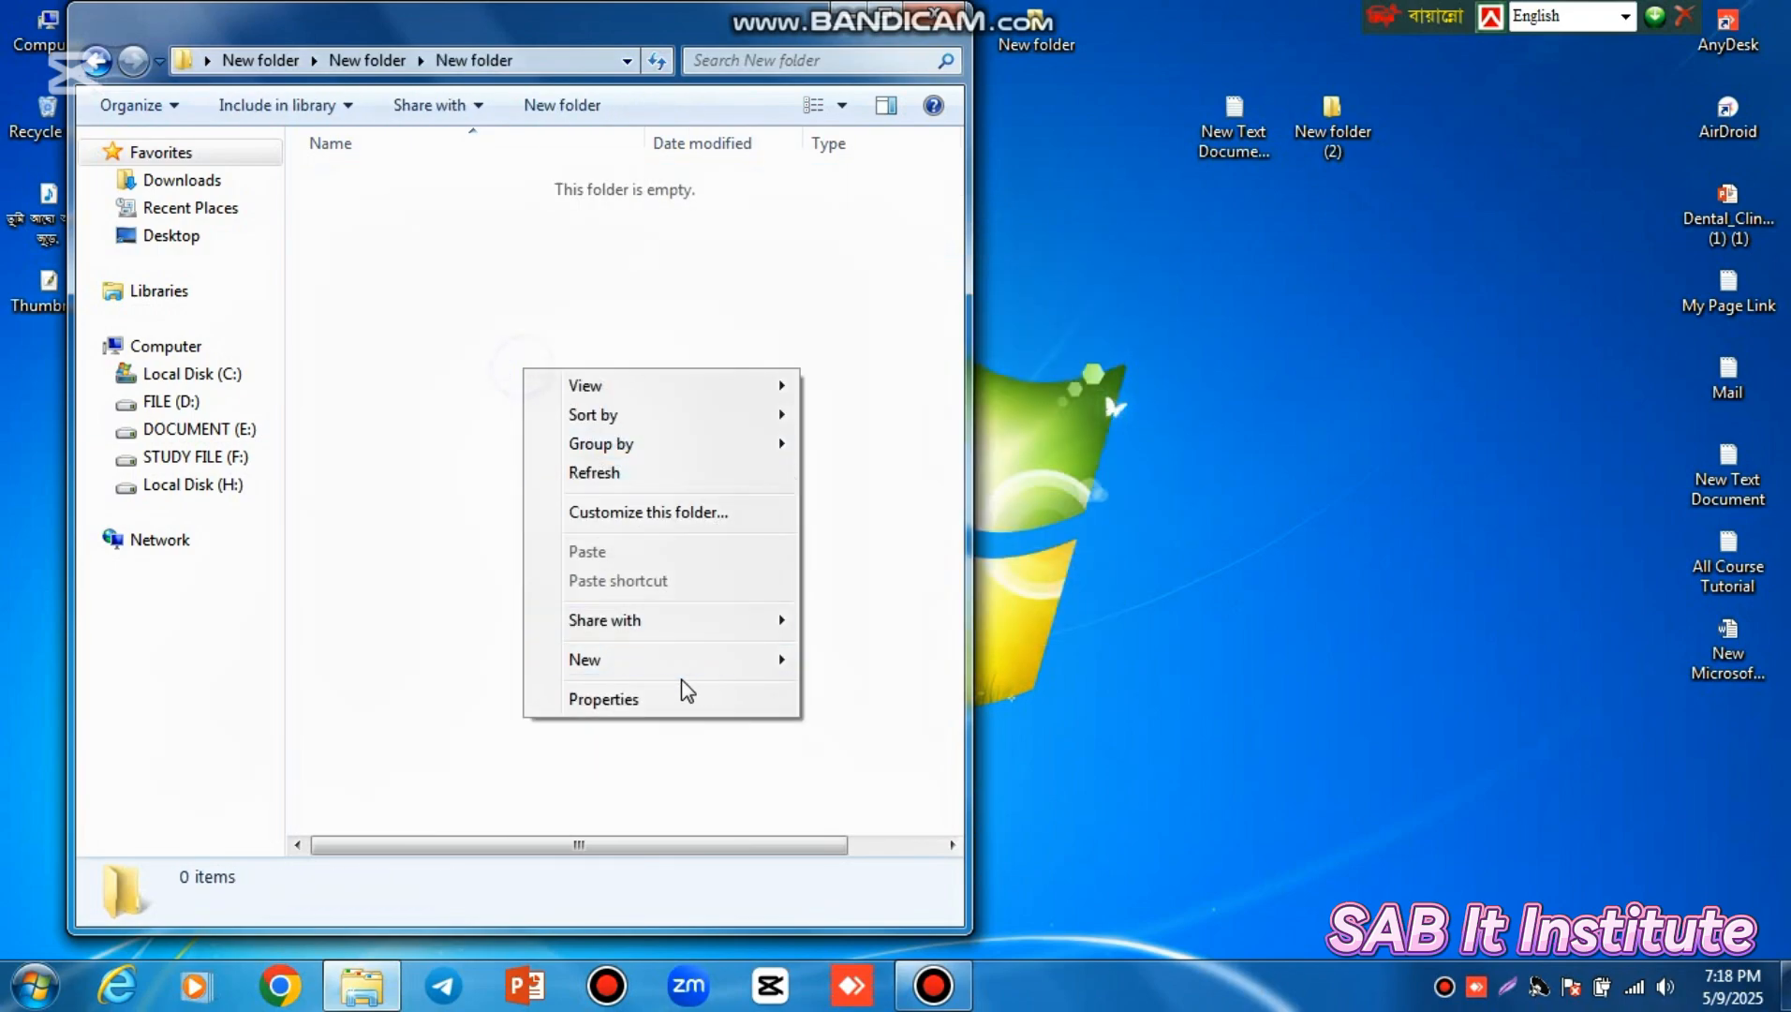
mouse_move(628, 661)
click(920, 268)
click(389, 288)
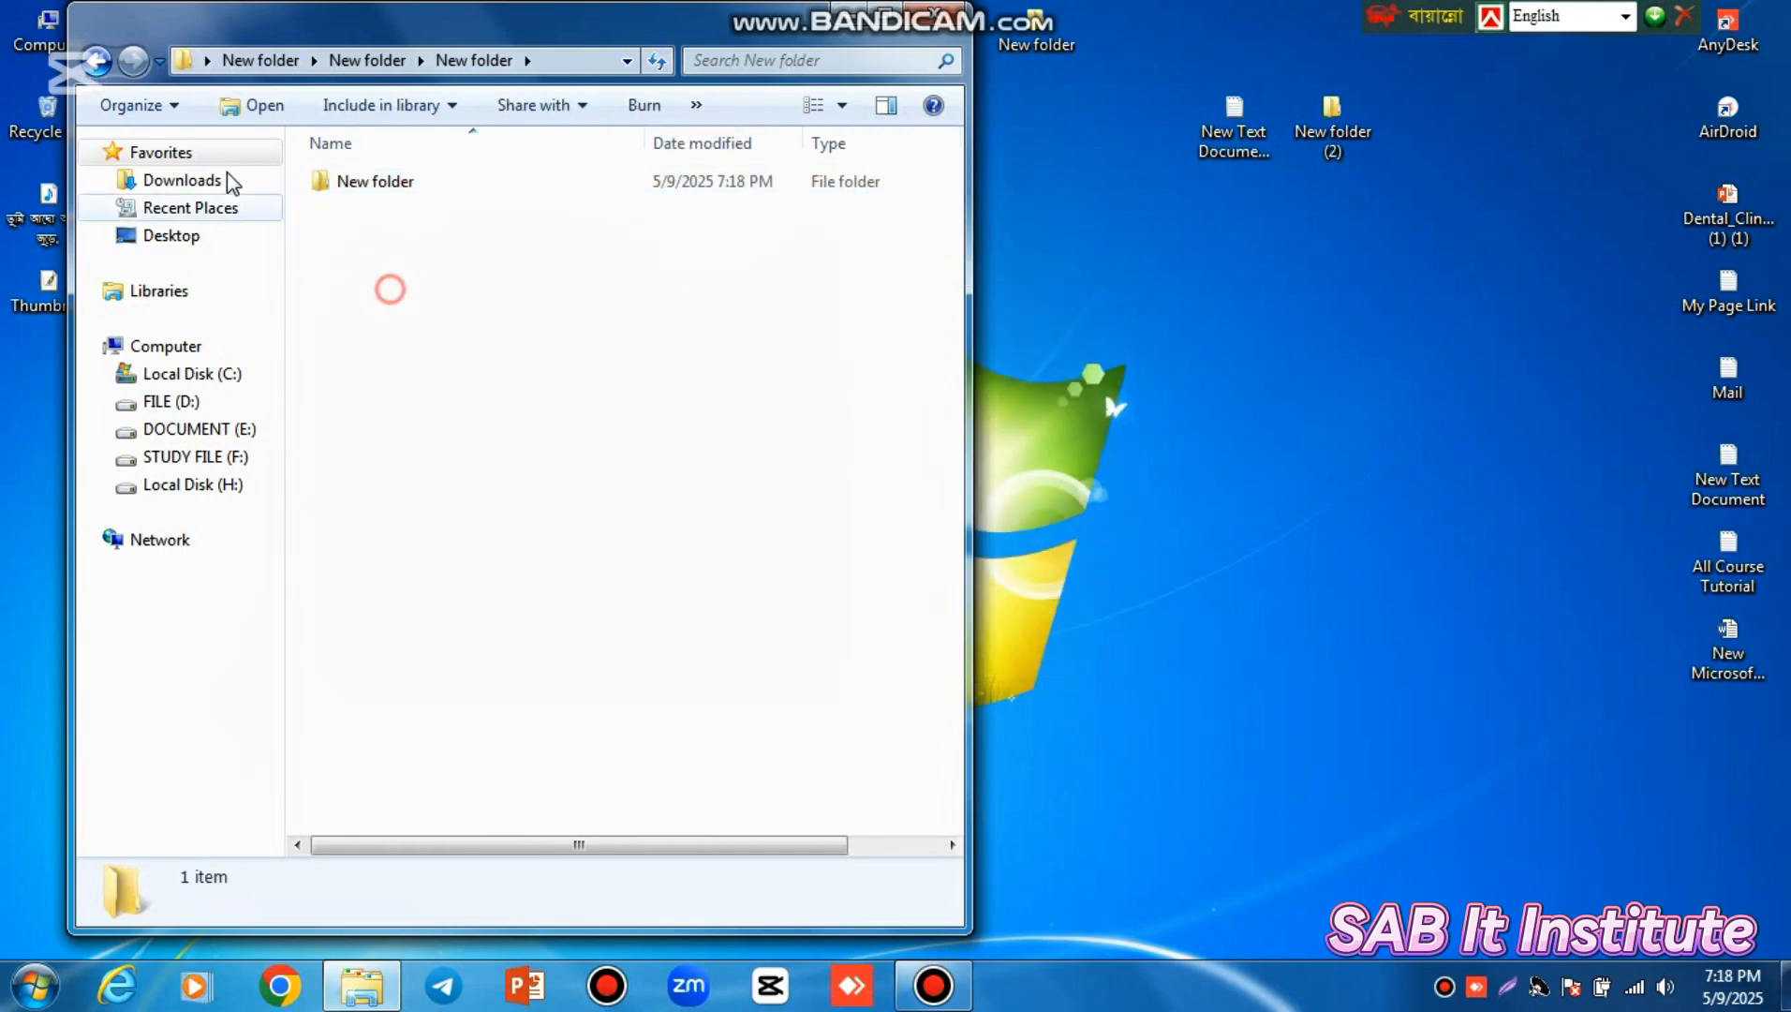
click(92, 62)
click(92, 61)
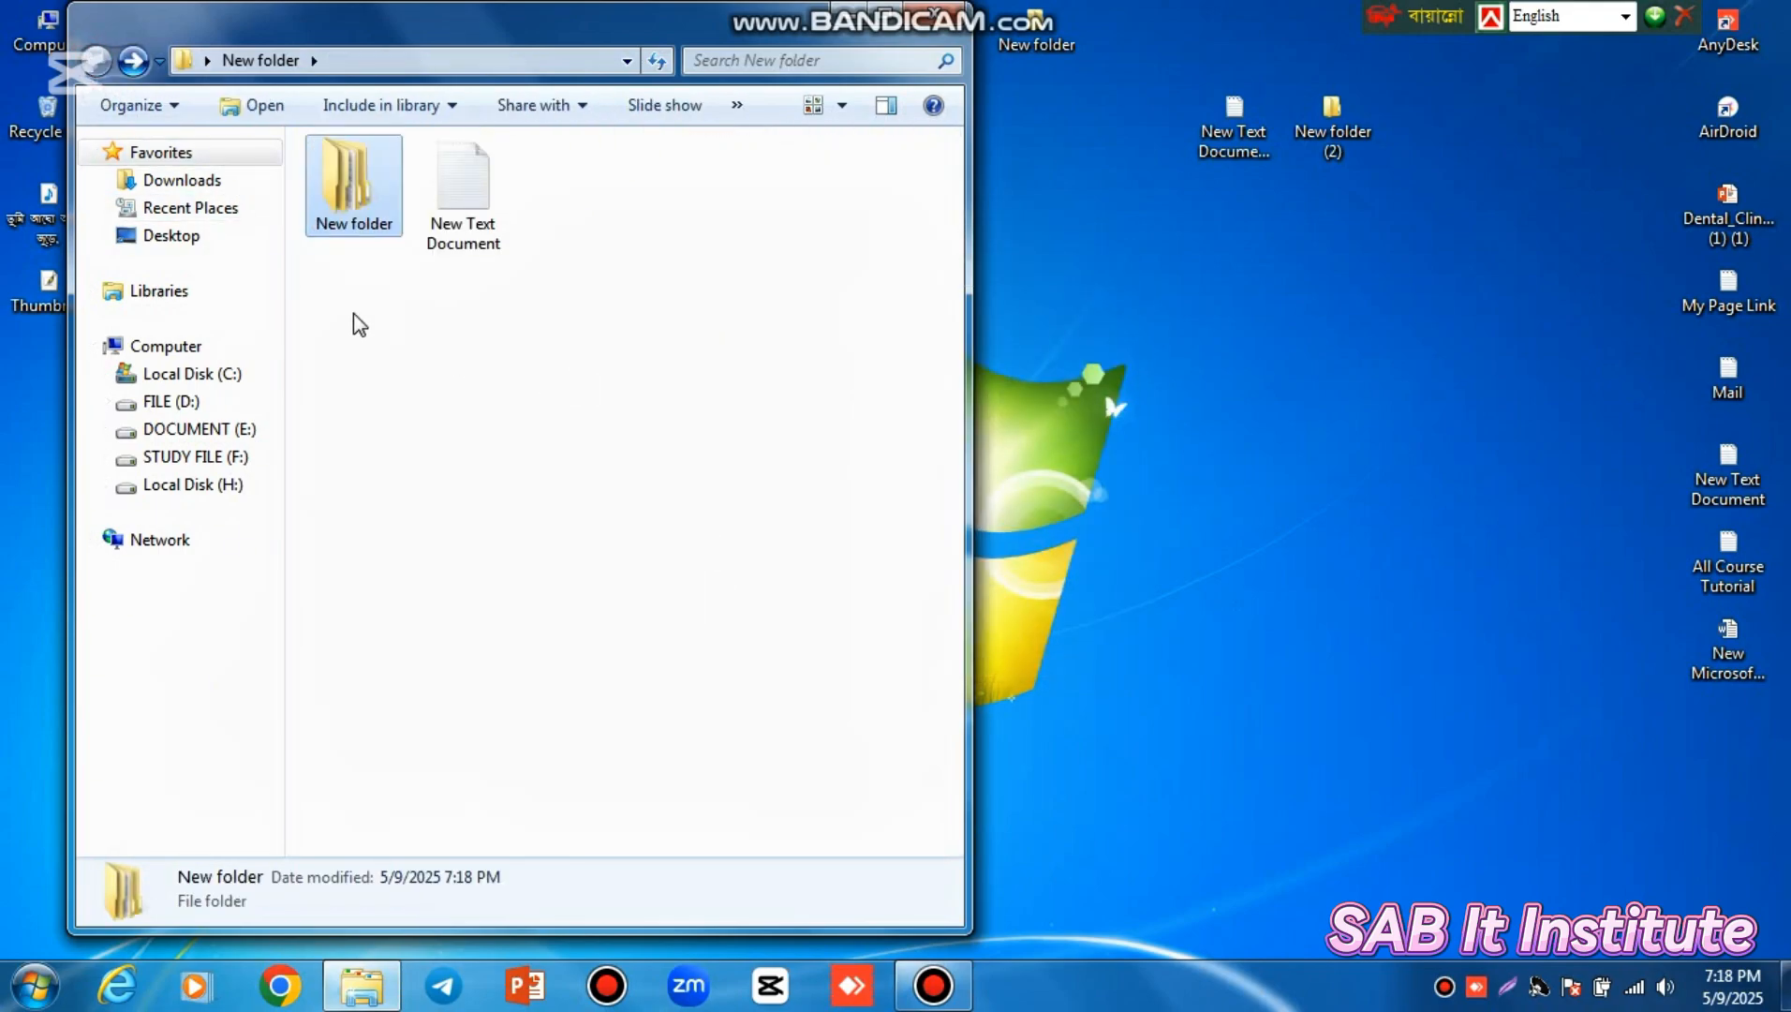
Create two more text documents with their default names inside New folder
click(547, 316)
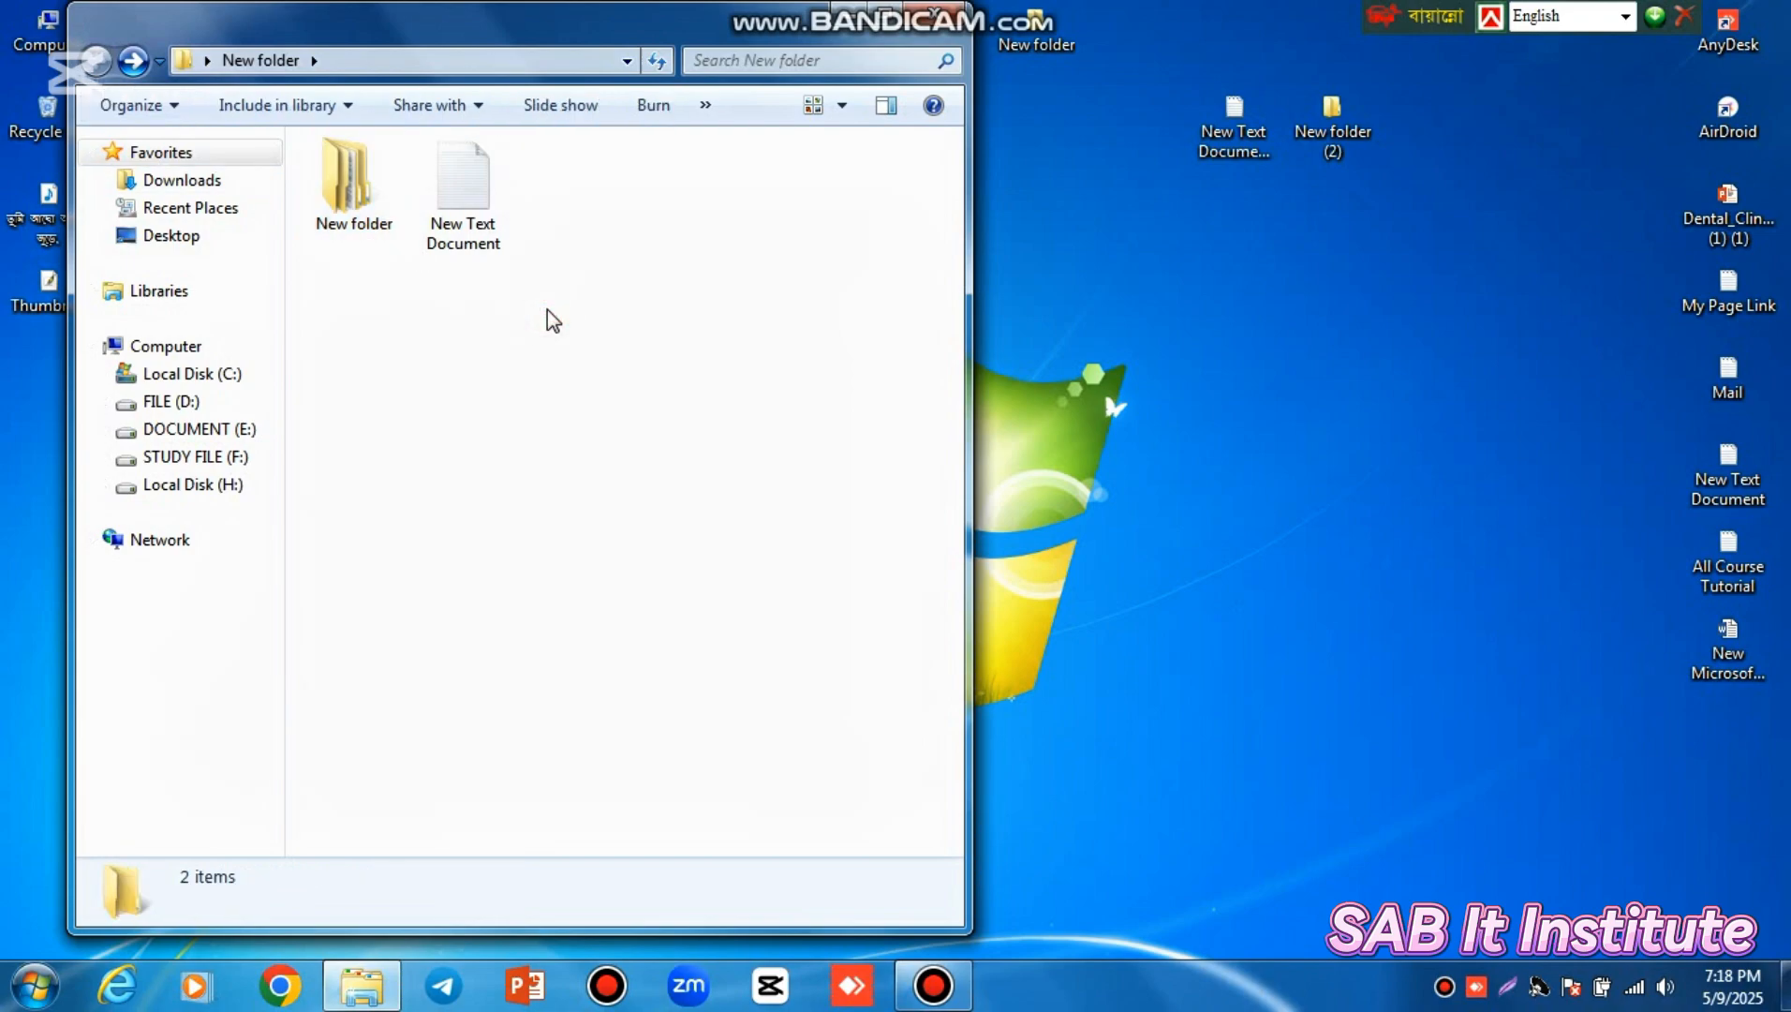
click(473, 204)
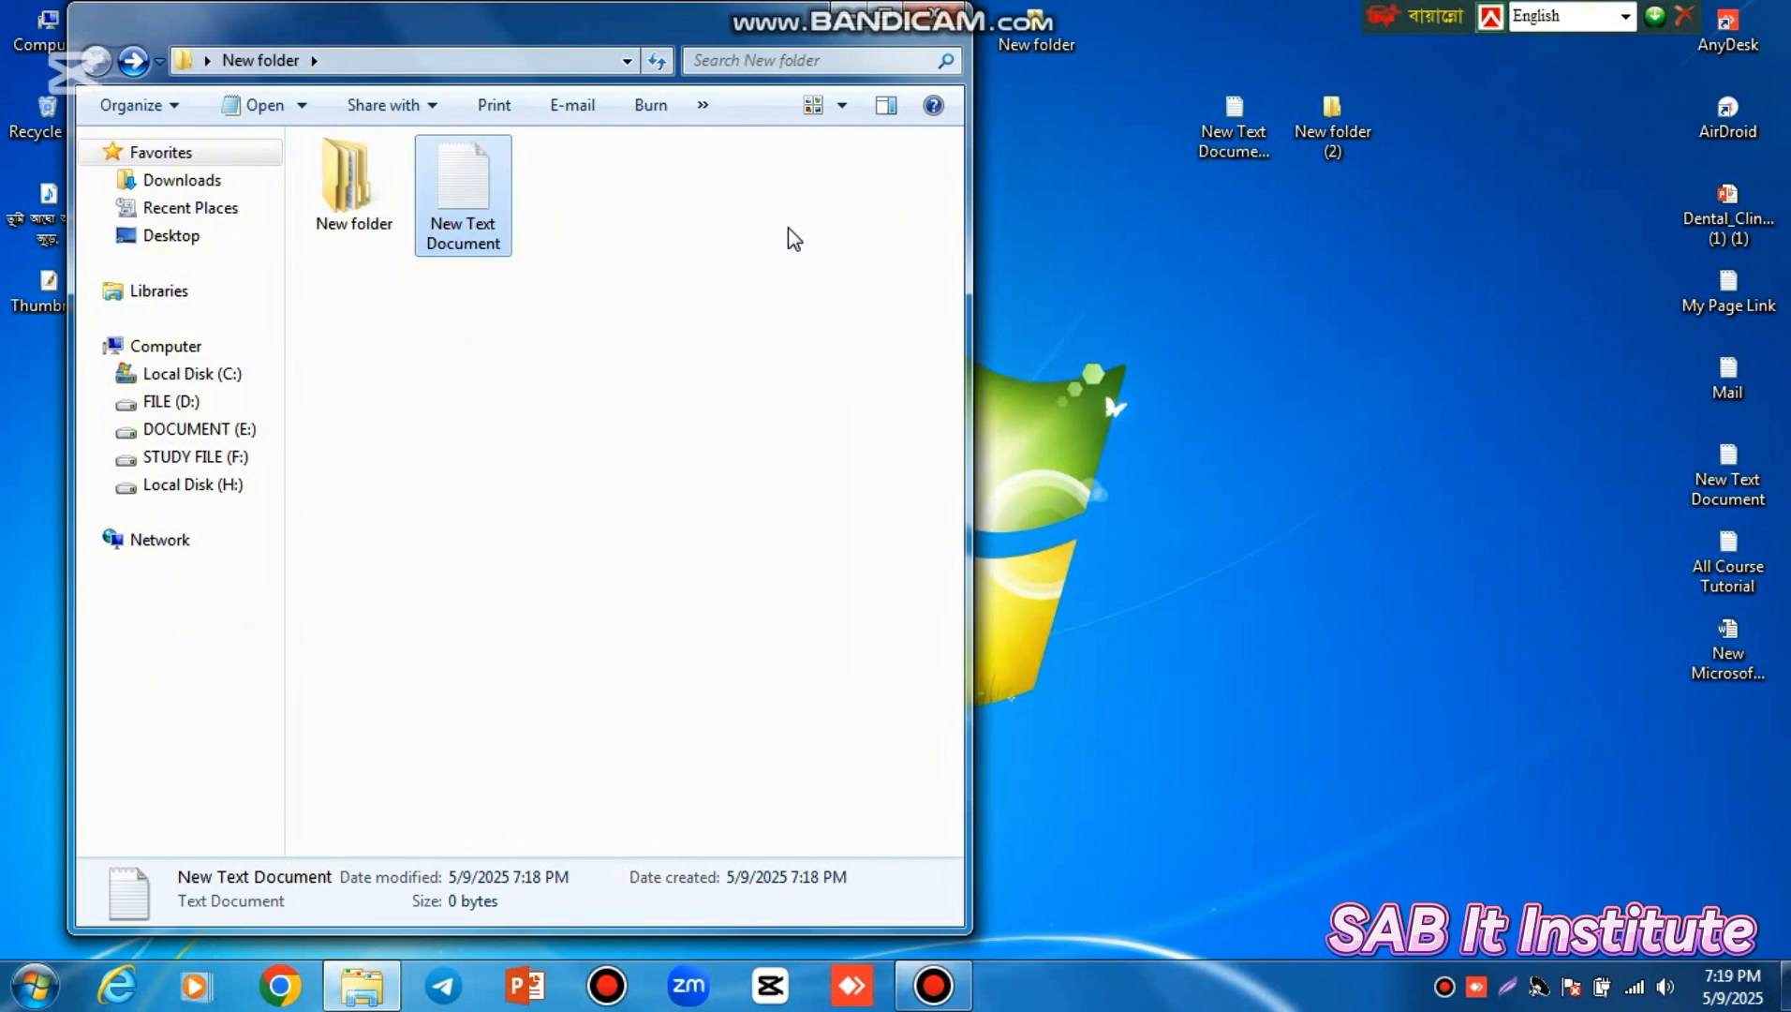
right_click(426, 197)
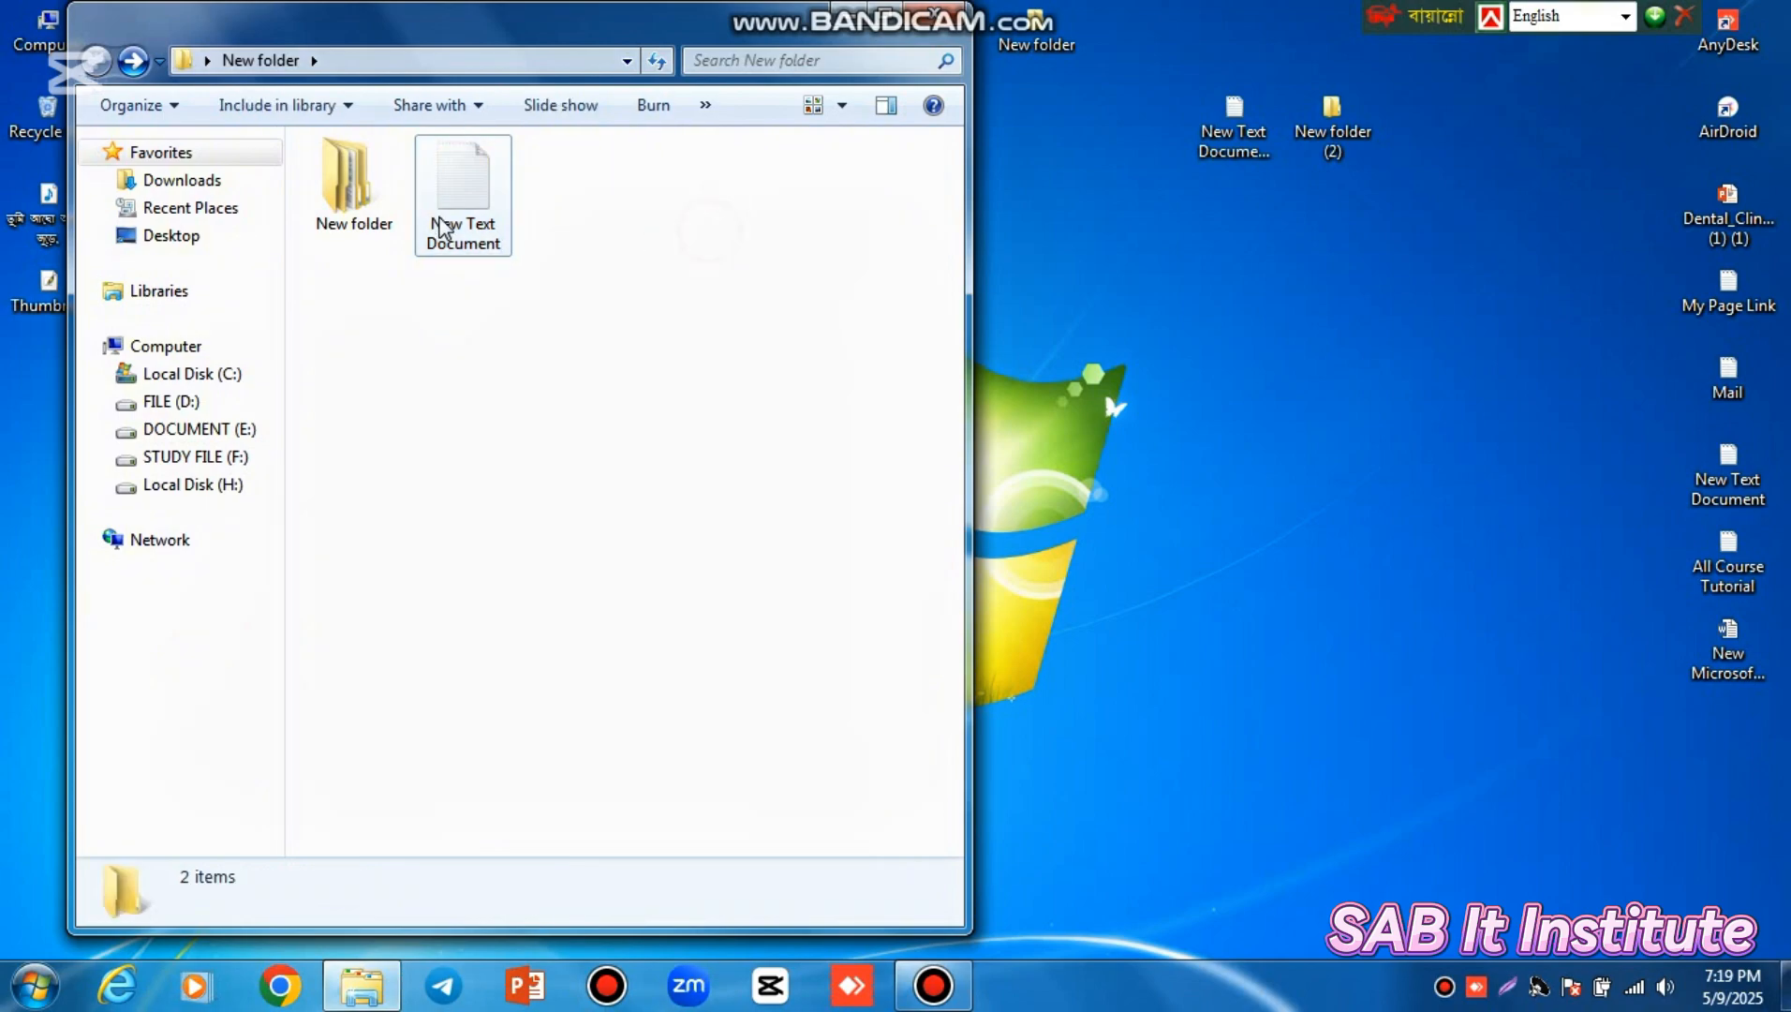
mouse_move(547, 491)
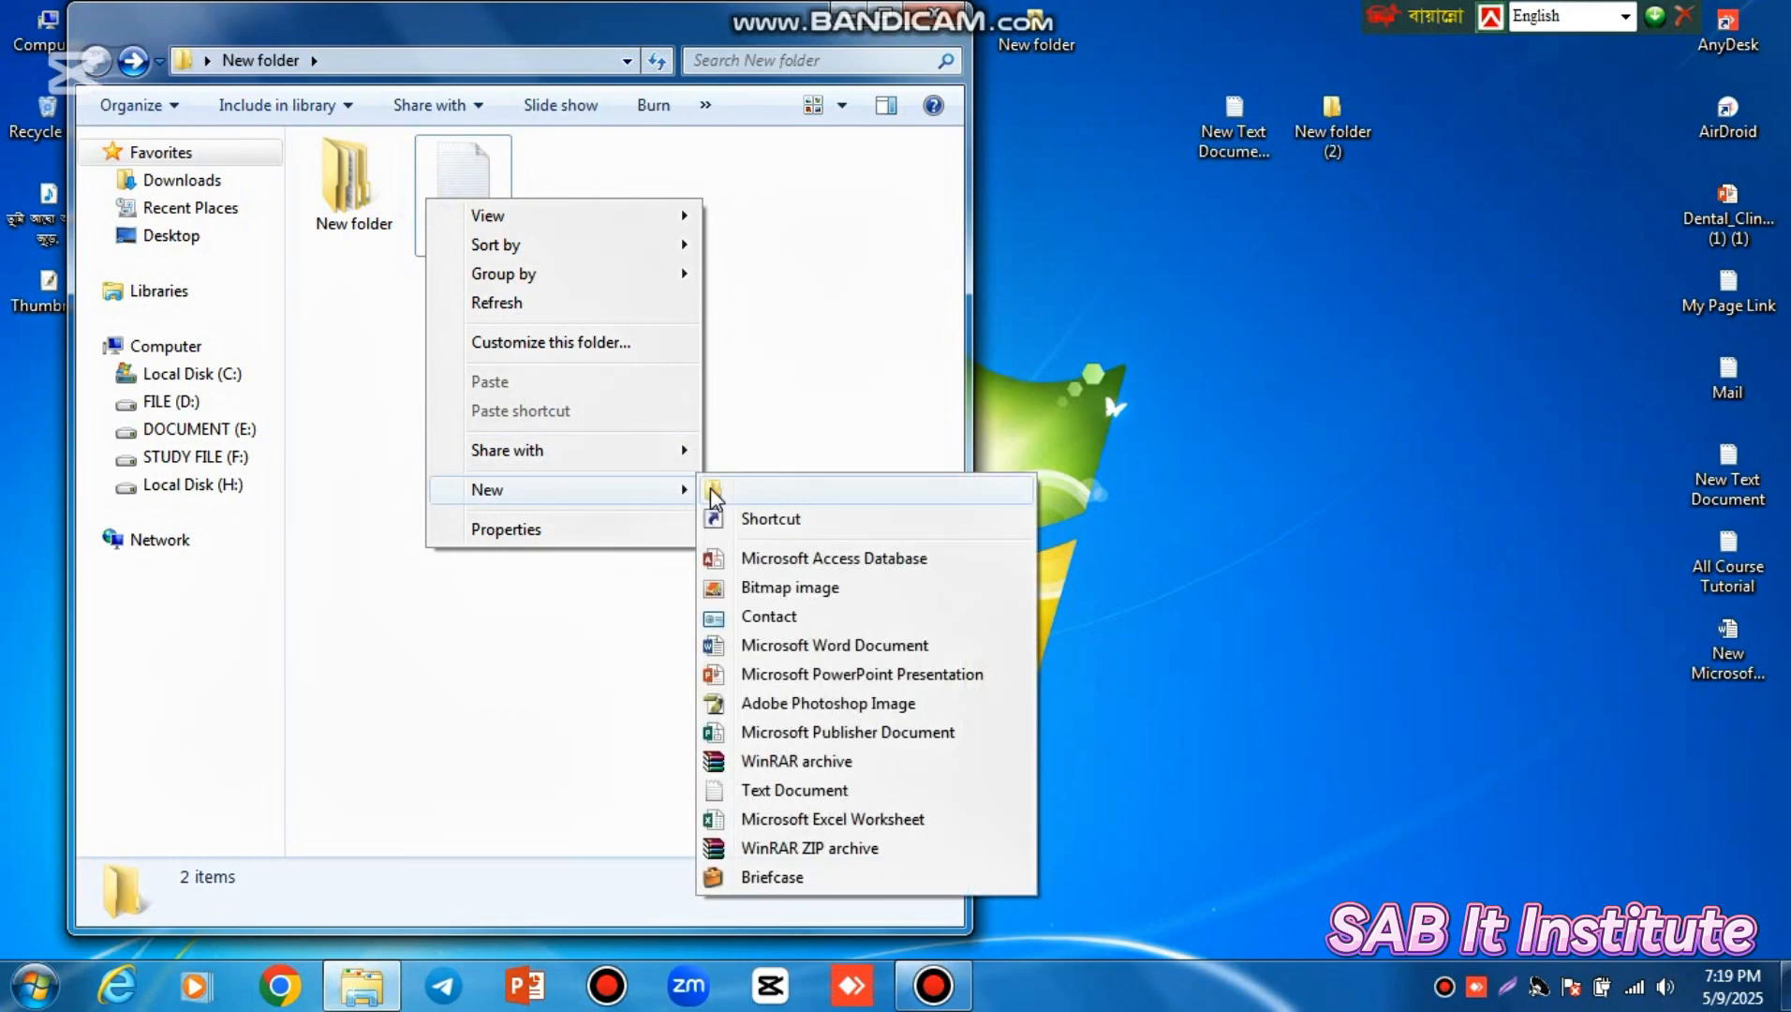
click(824, 787)
right_click(694, 348)
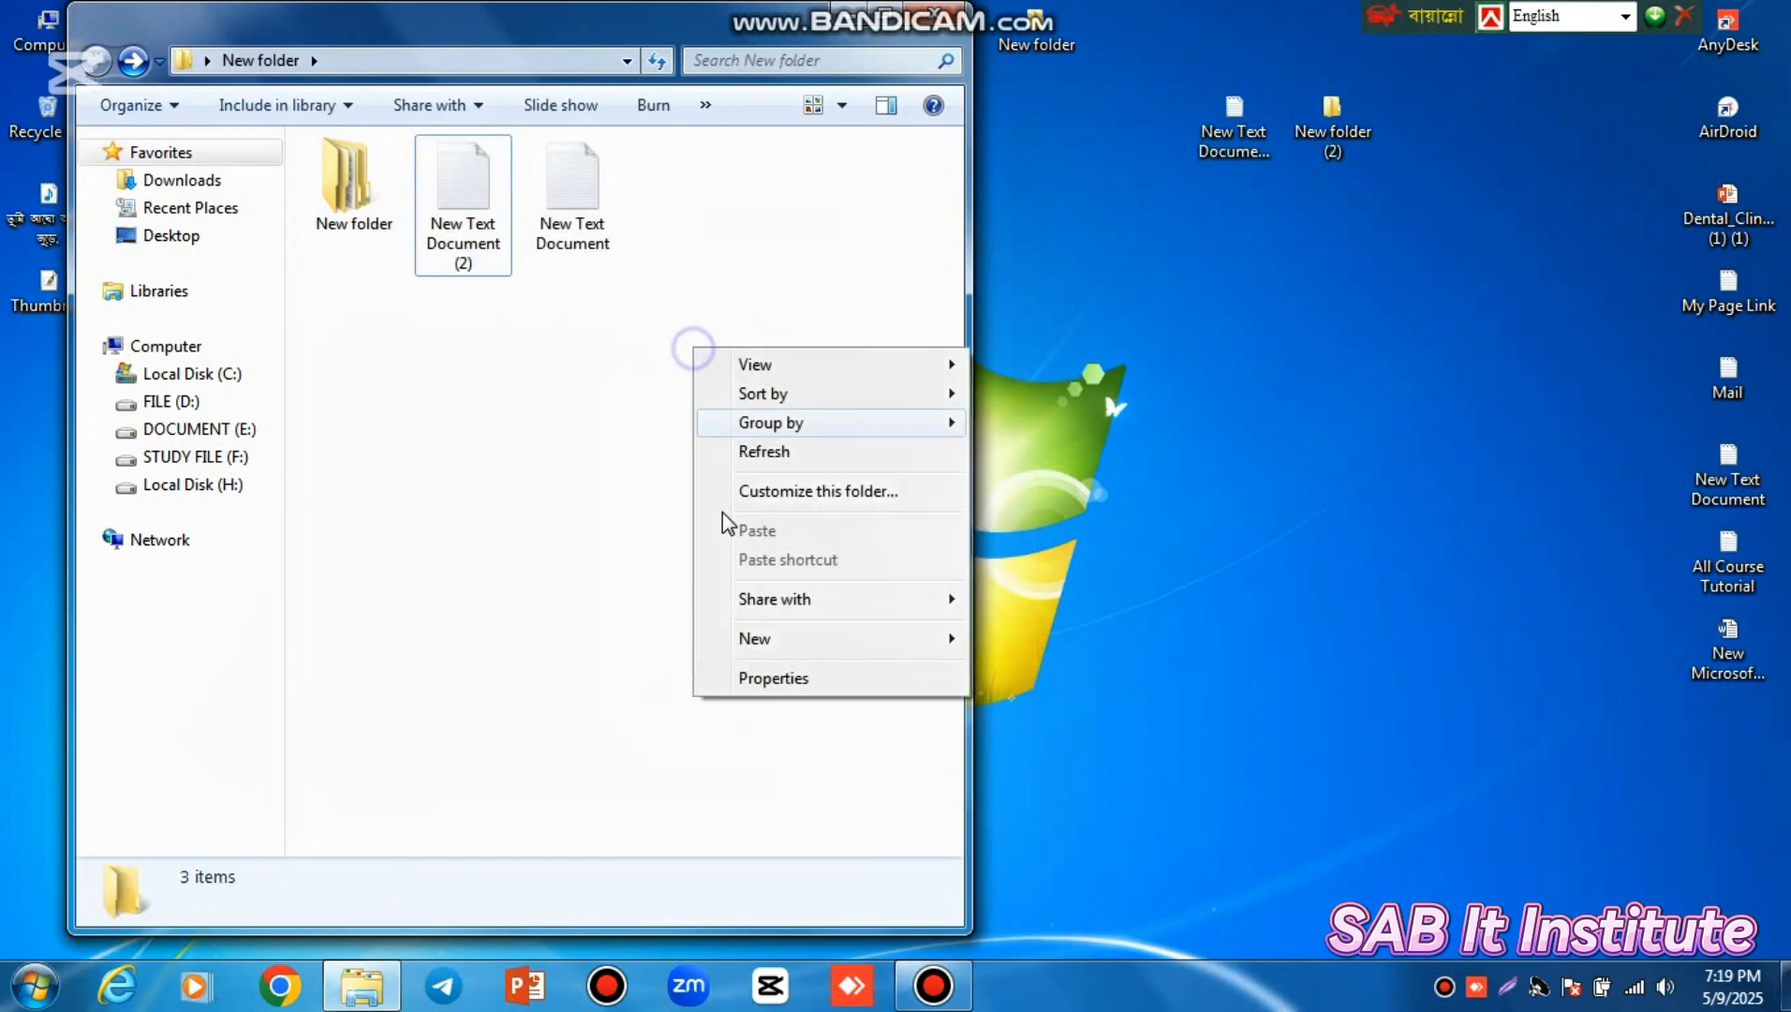
click(797, 643)
click(1061, 551)
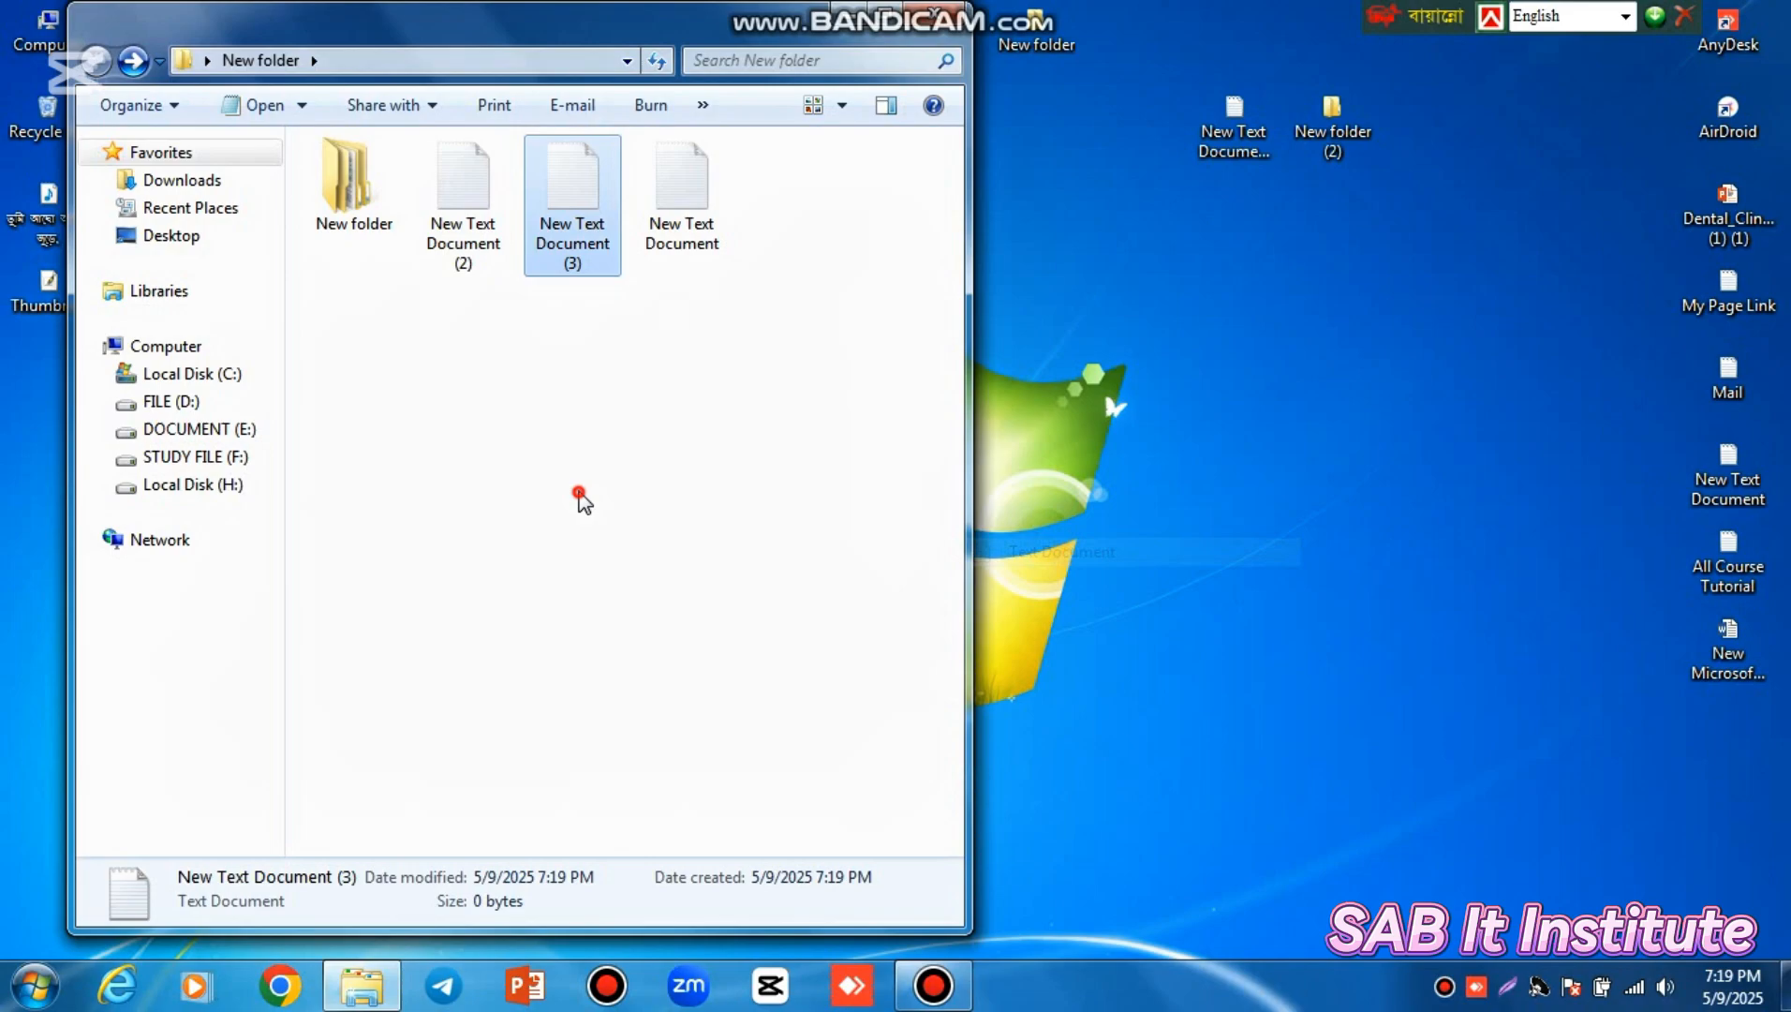
Select the three text documents together, then the subfolder alone, and clear the selection
click(580, 495)
drag(745, 290, 460, 169)
click(456, 339)
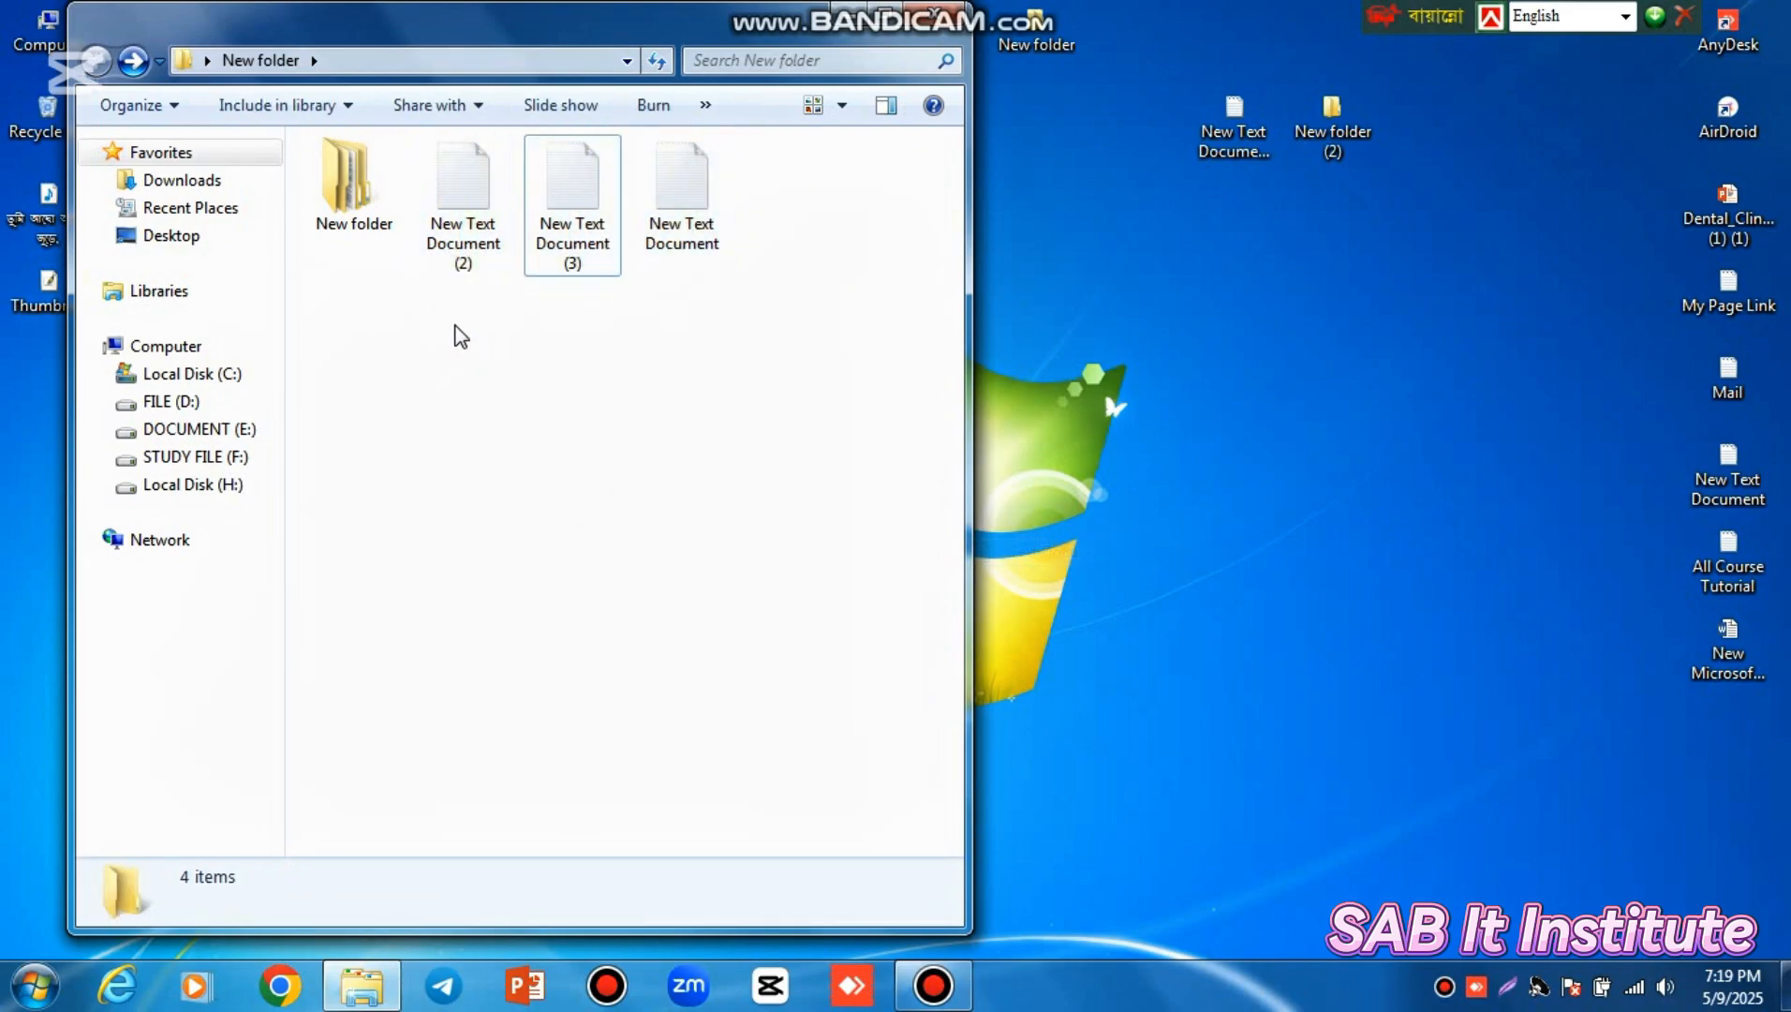
drag(456, 335, 739, 176)
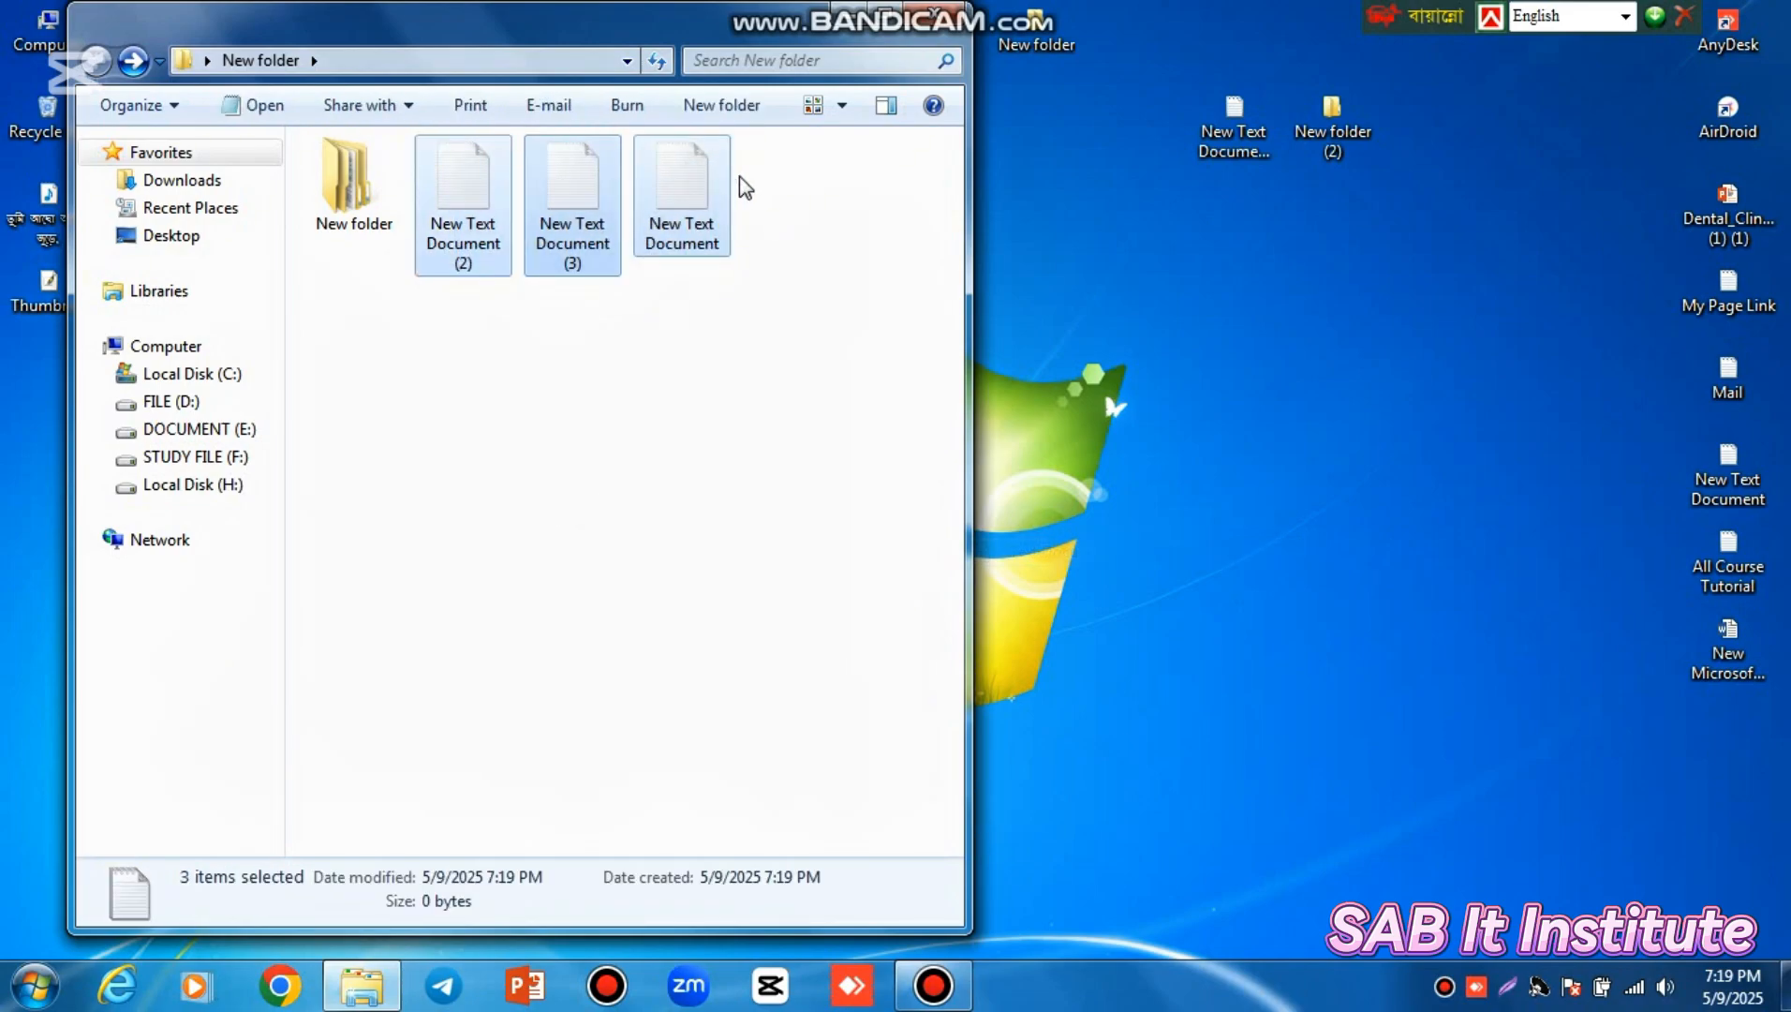
click(847, 375)
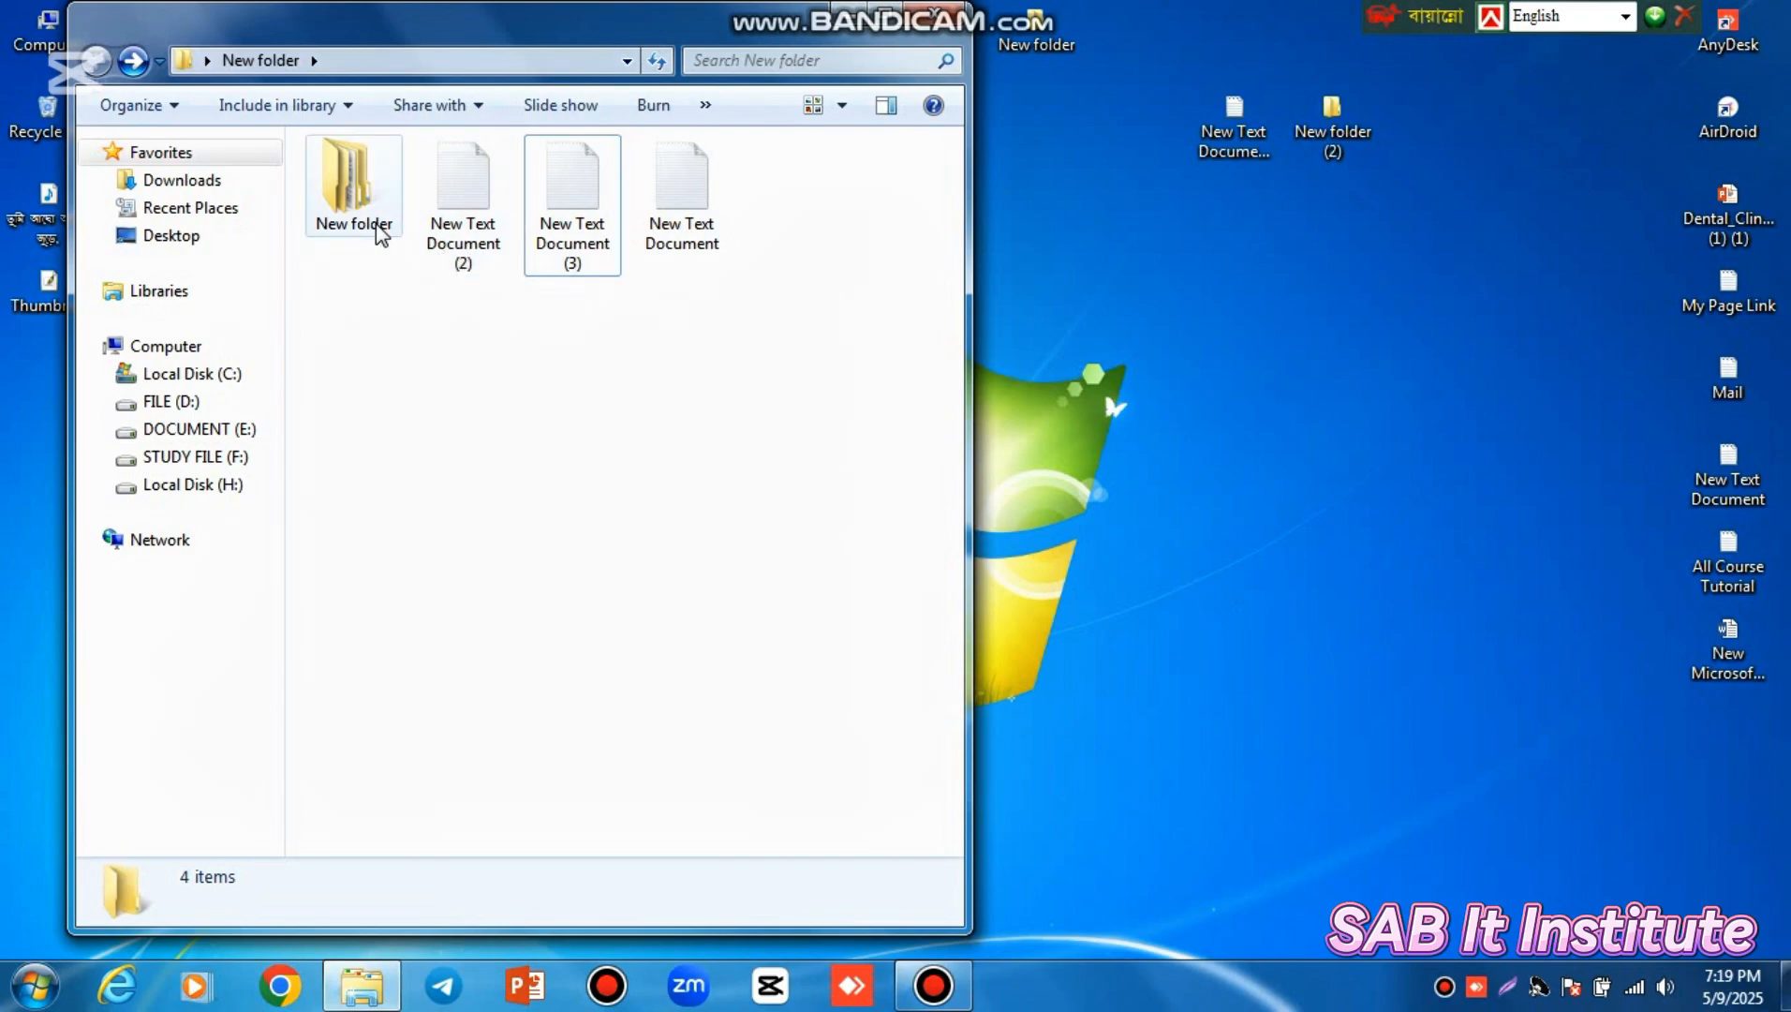
click(340, 209)
drag(746, 297, 448, 143)
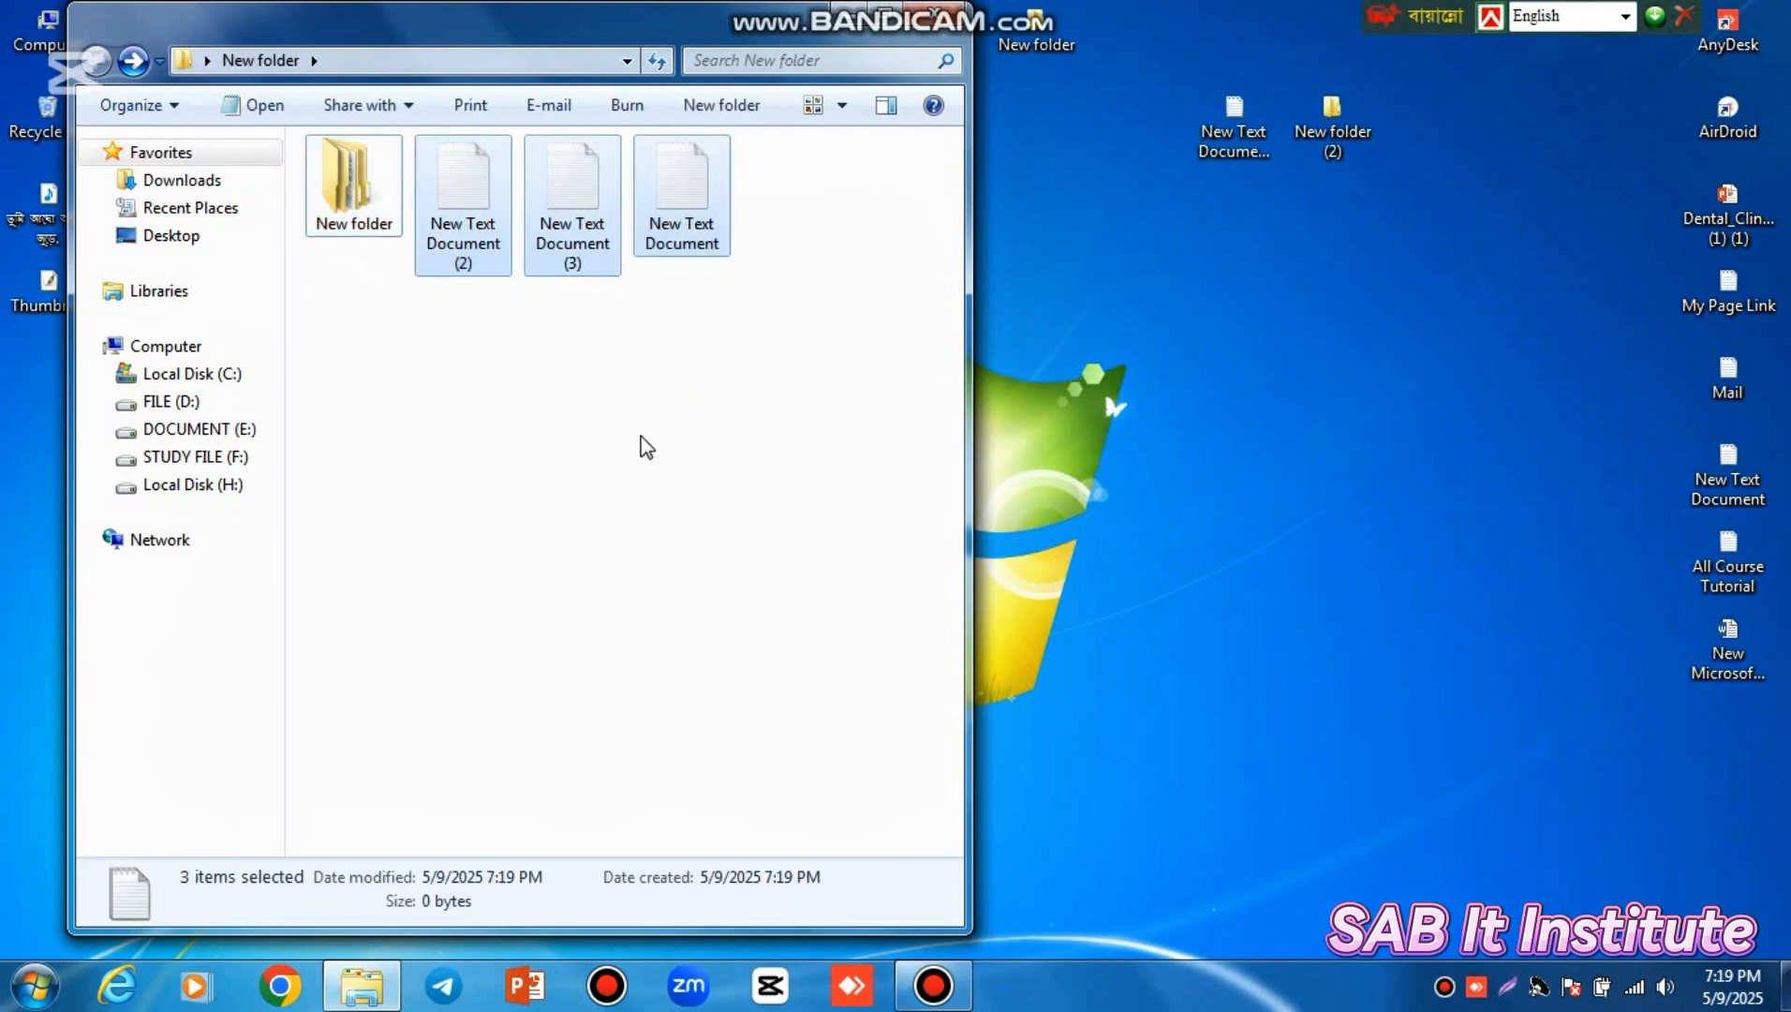
click(764, 363)
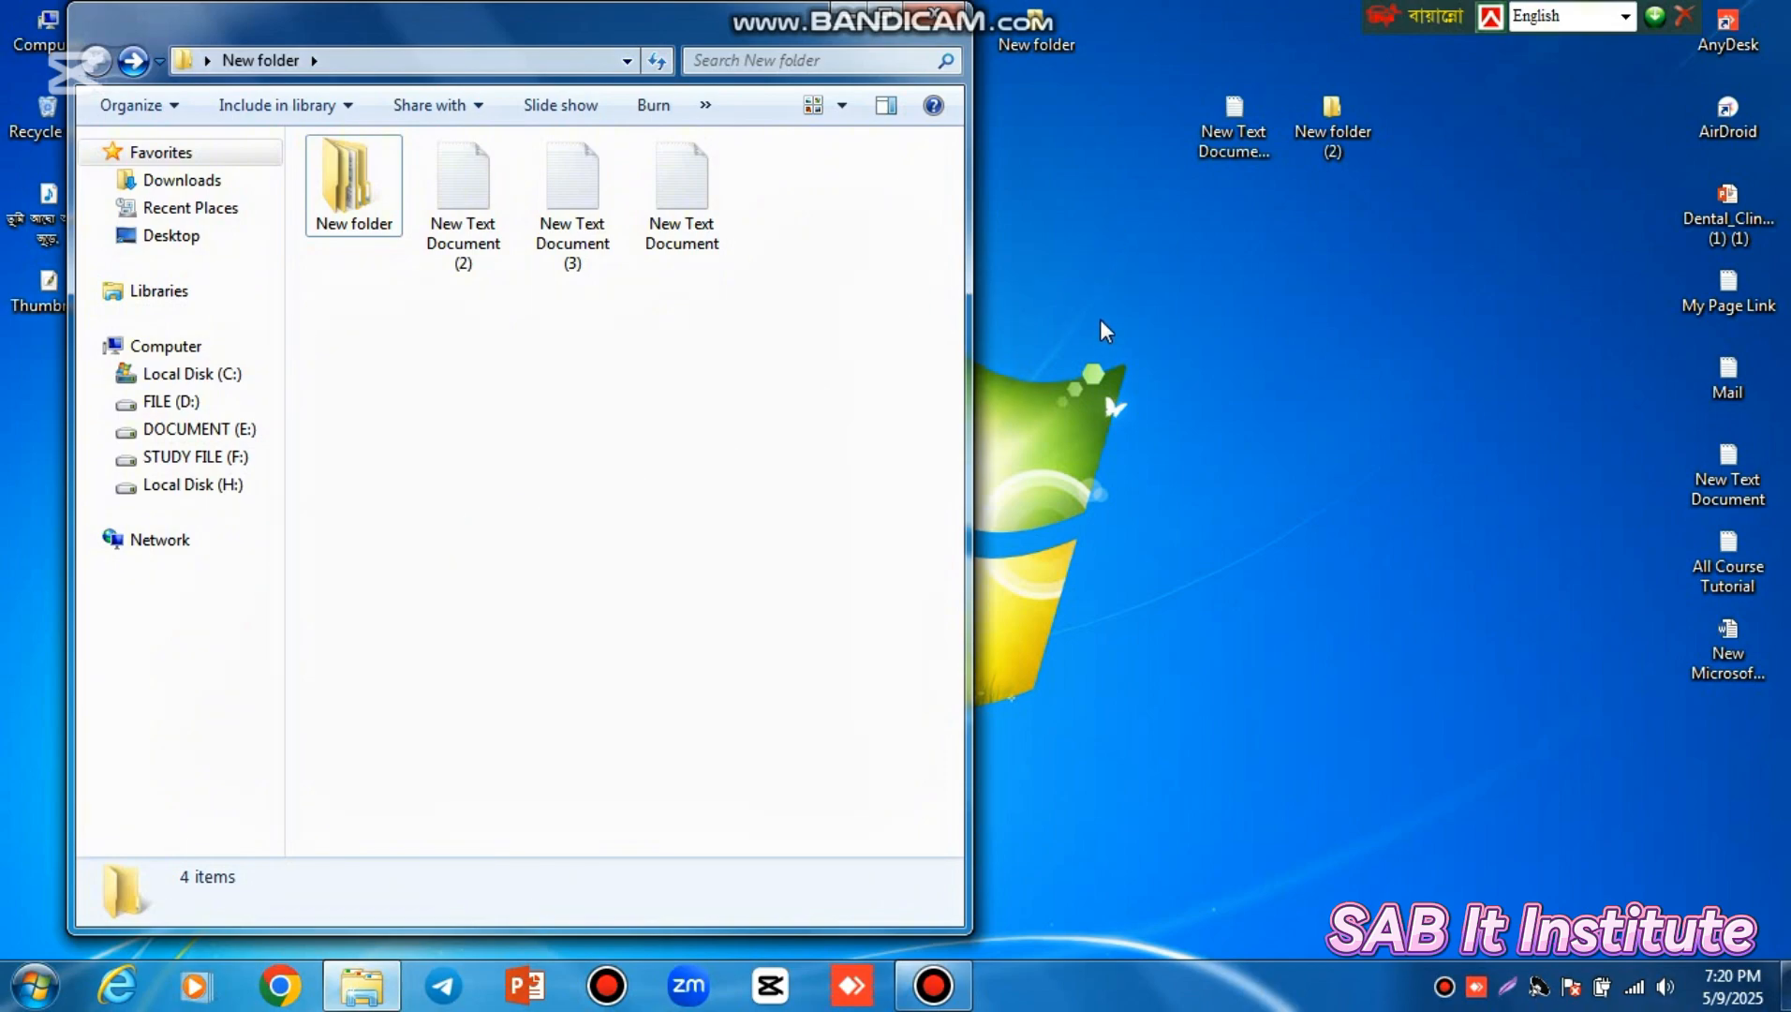
Close the New folder window and move the New folder icon farther left along the upper desktop
click(746, 360)
click(946, 11)
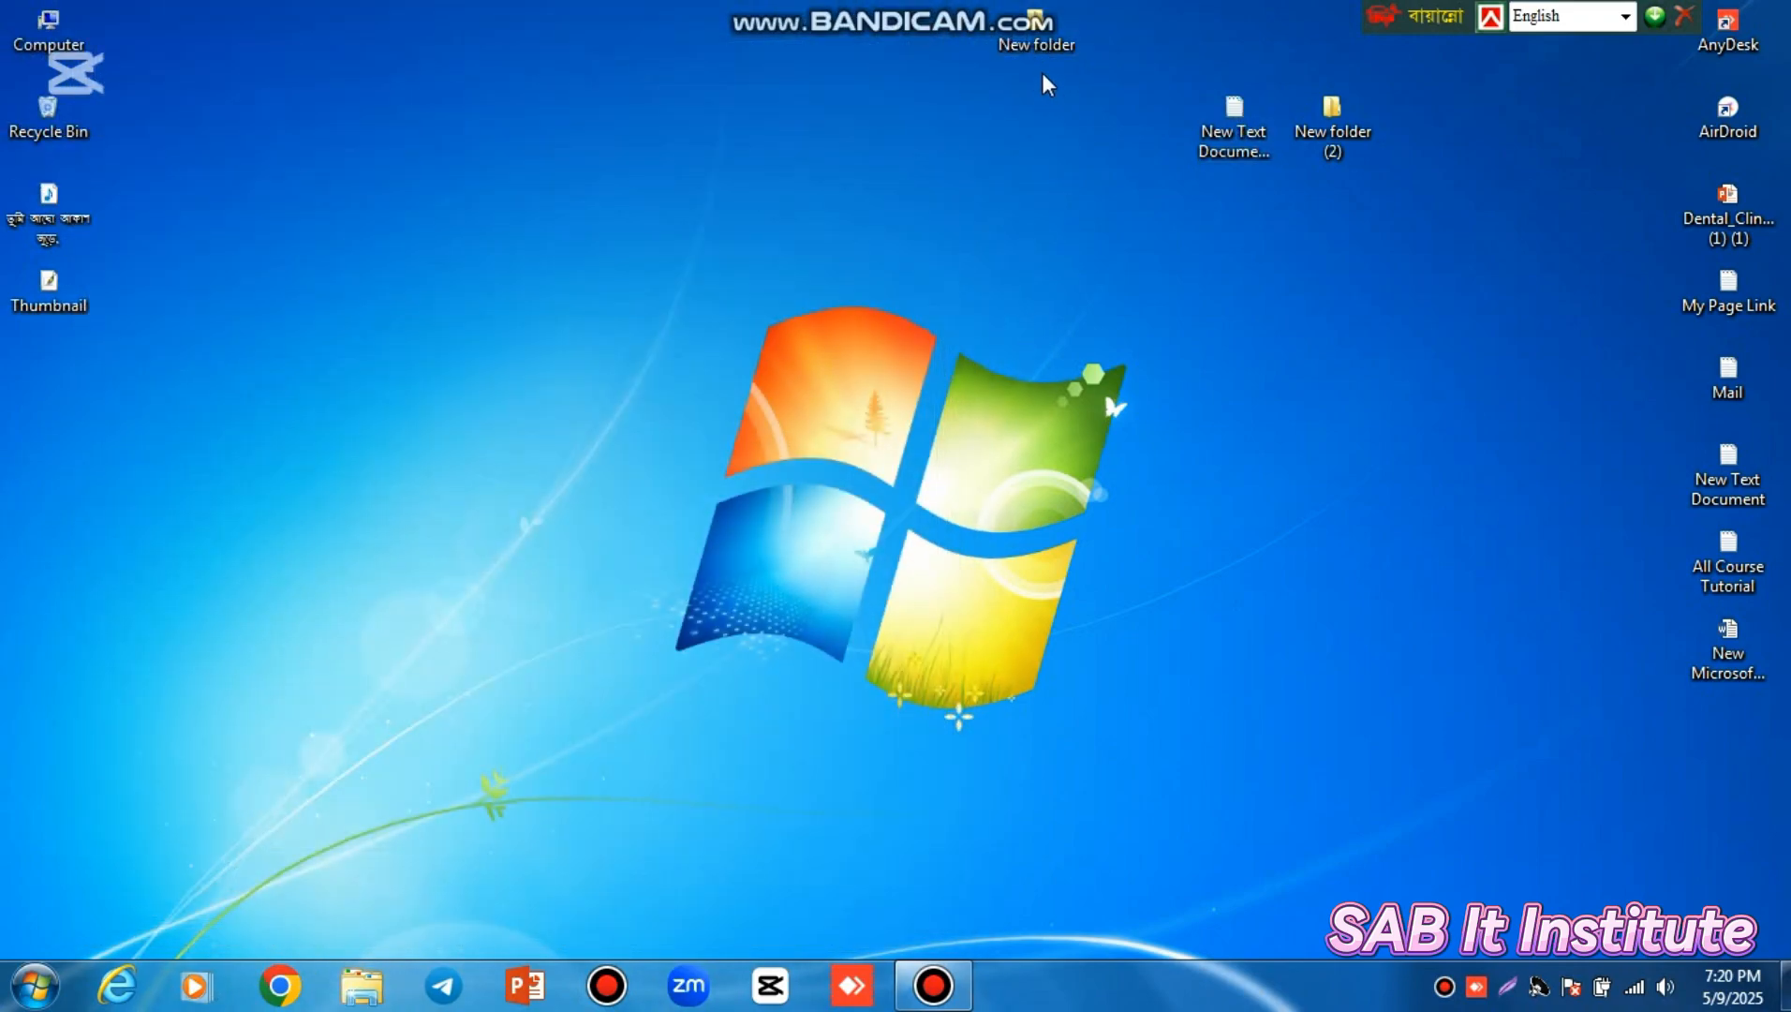
drag(1045, 39, 648, 124)
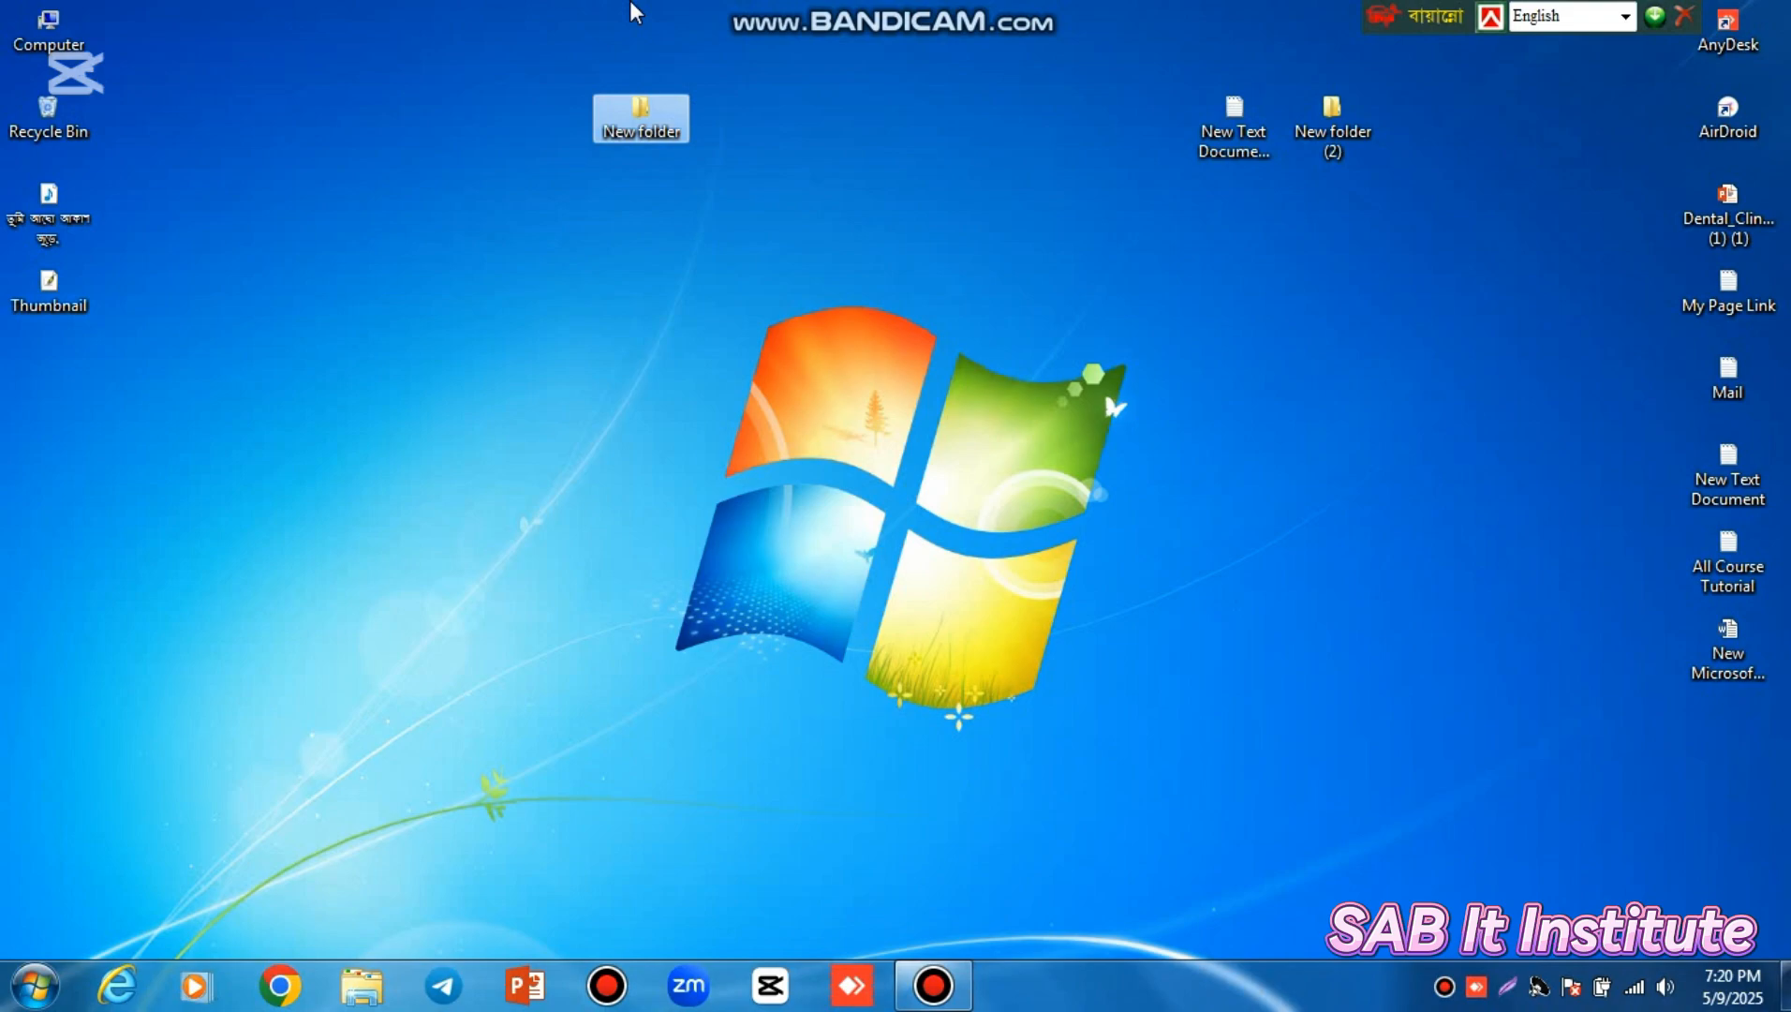
Select New Text Document (2) and New folder (2) together on the desktop, then select only the text document
drag(1187, 48, 1472, 188)
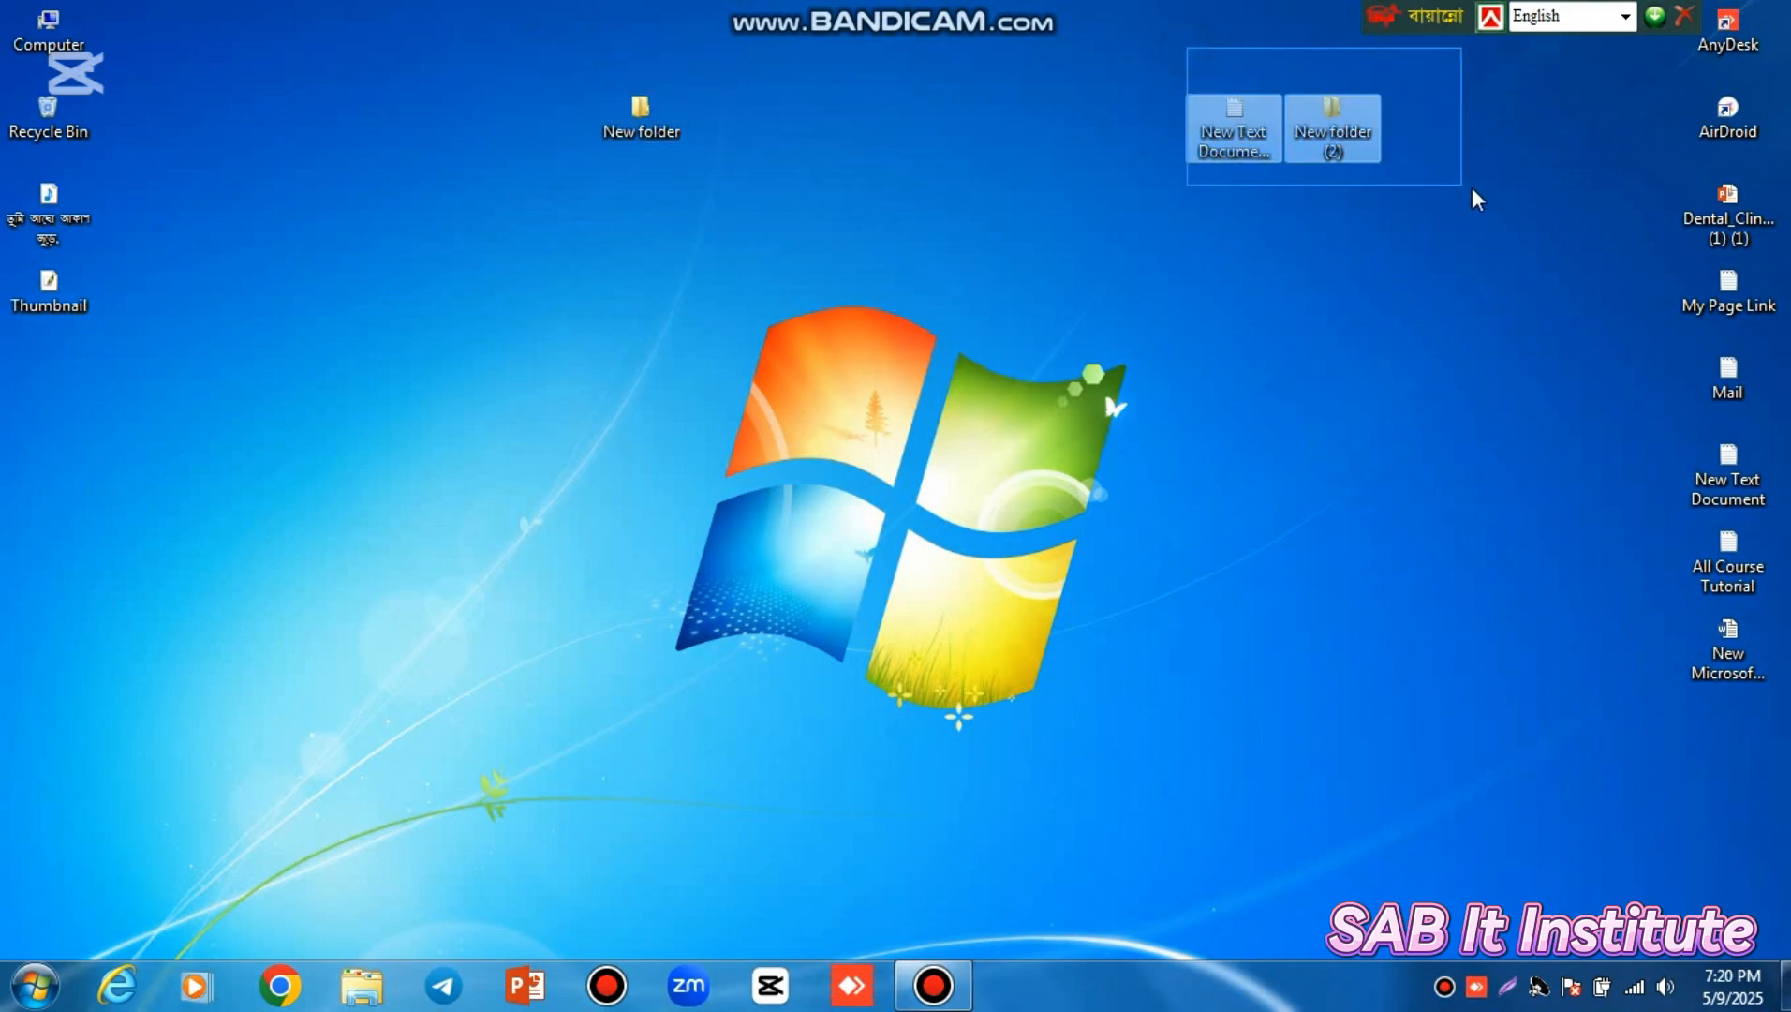
click(1481, 191)
drag(1121, 52, 1471, 221)
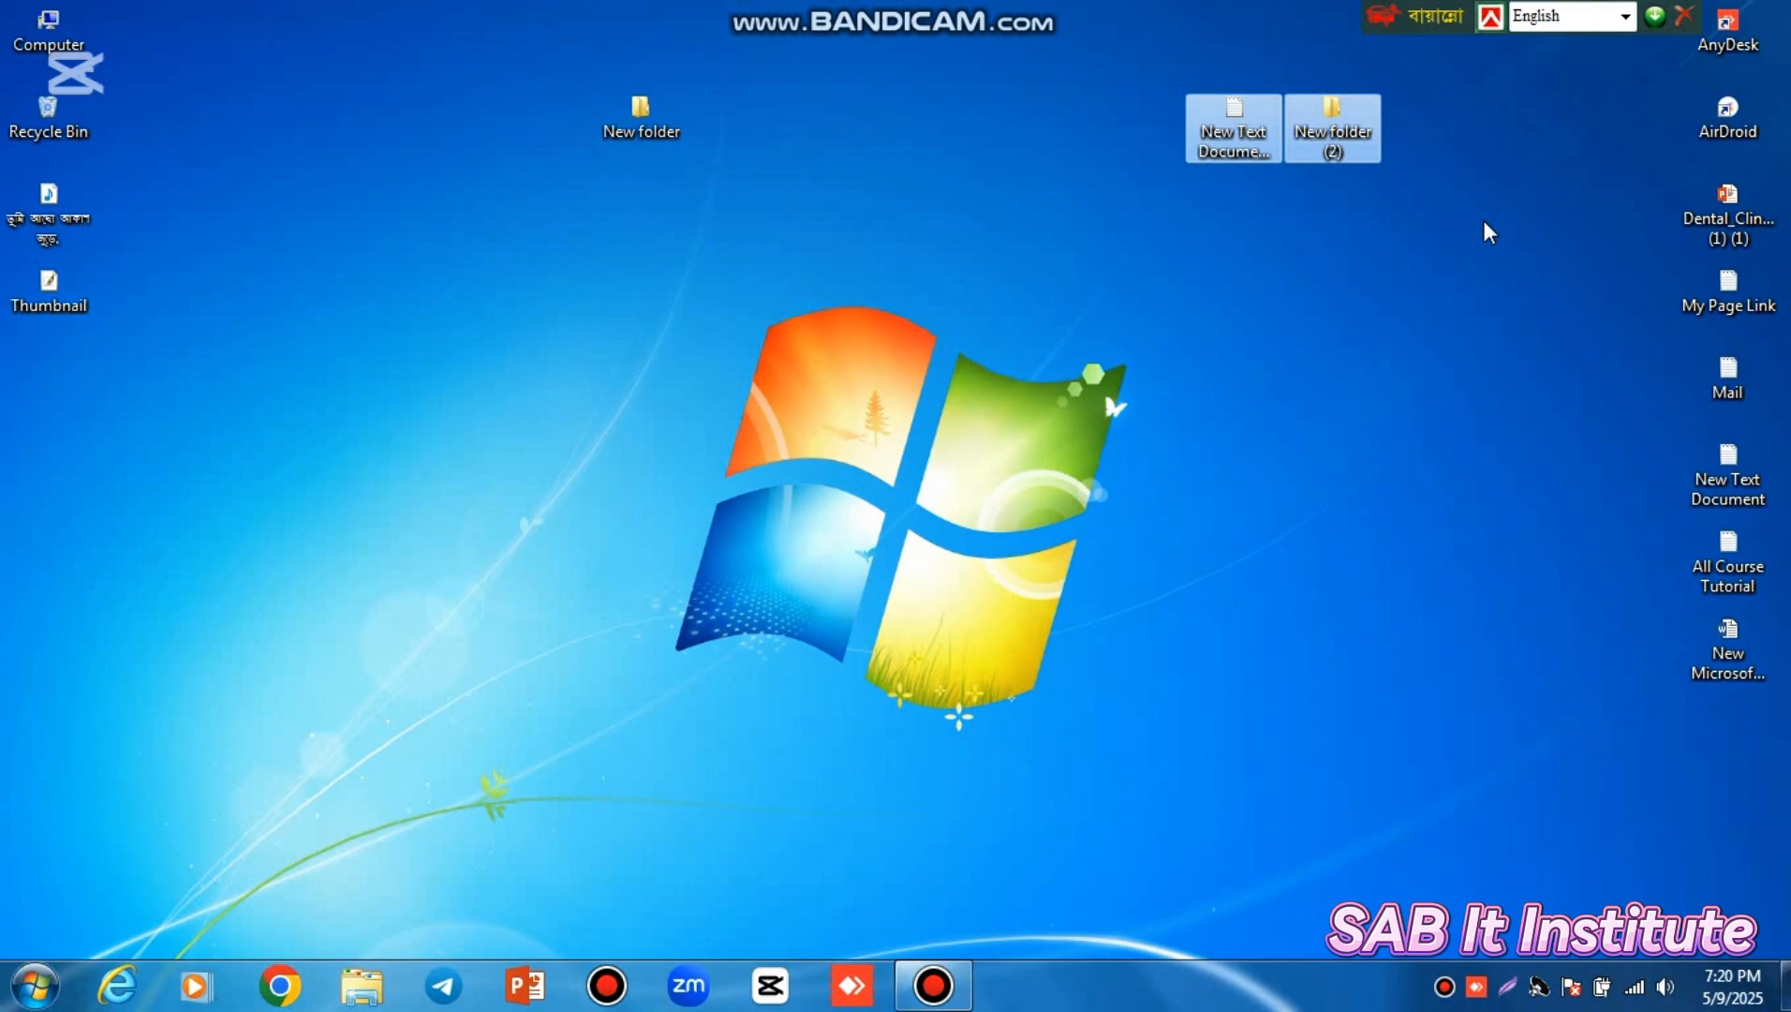
click(1200, 182)
click(1218, 139)
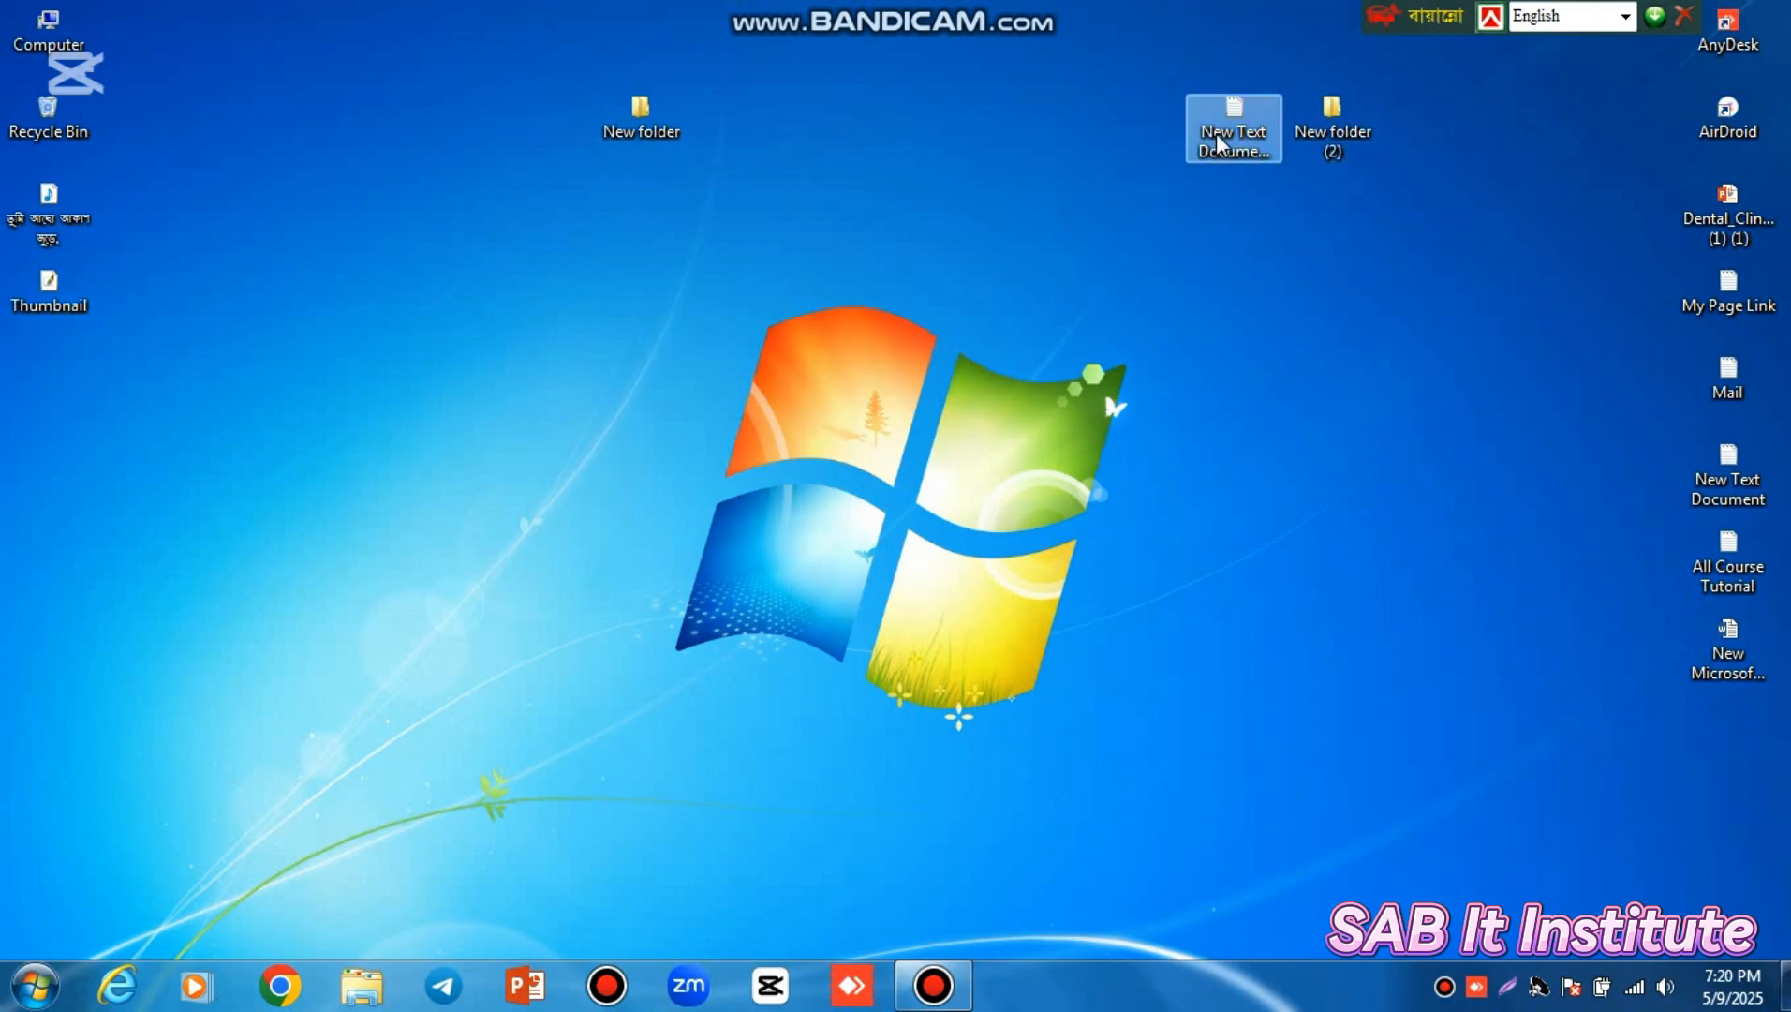
click(1212, 255)
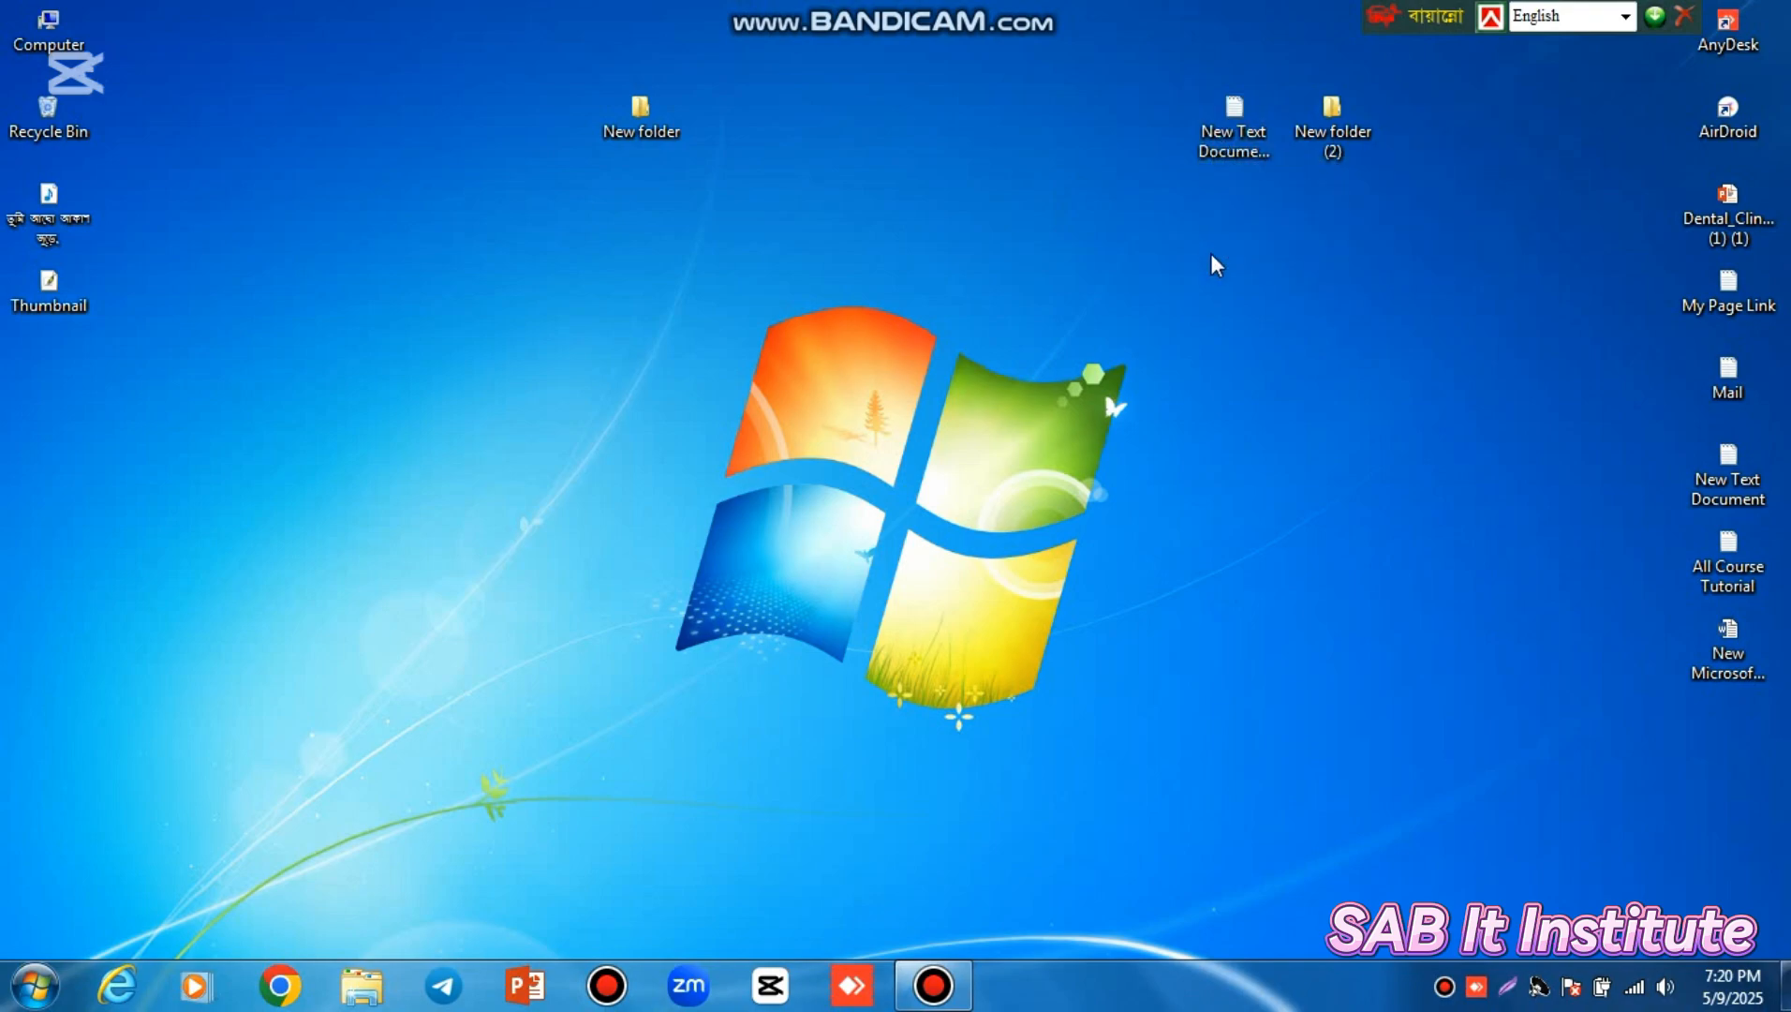
click(1248, 138)
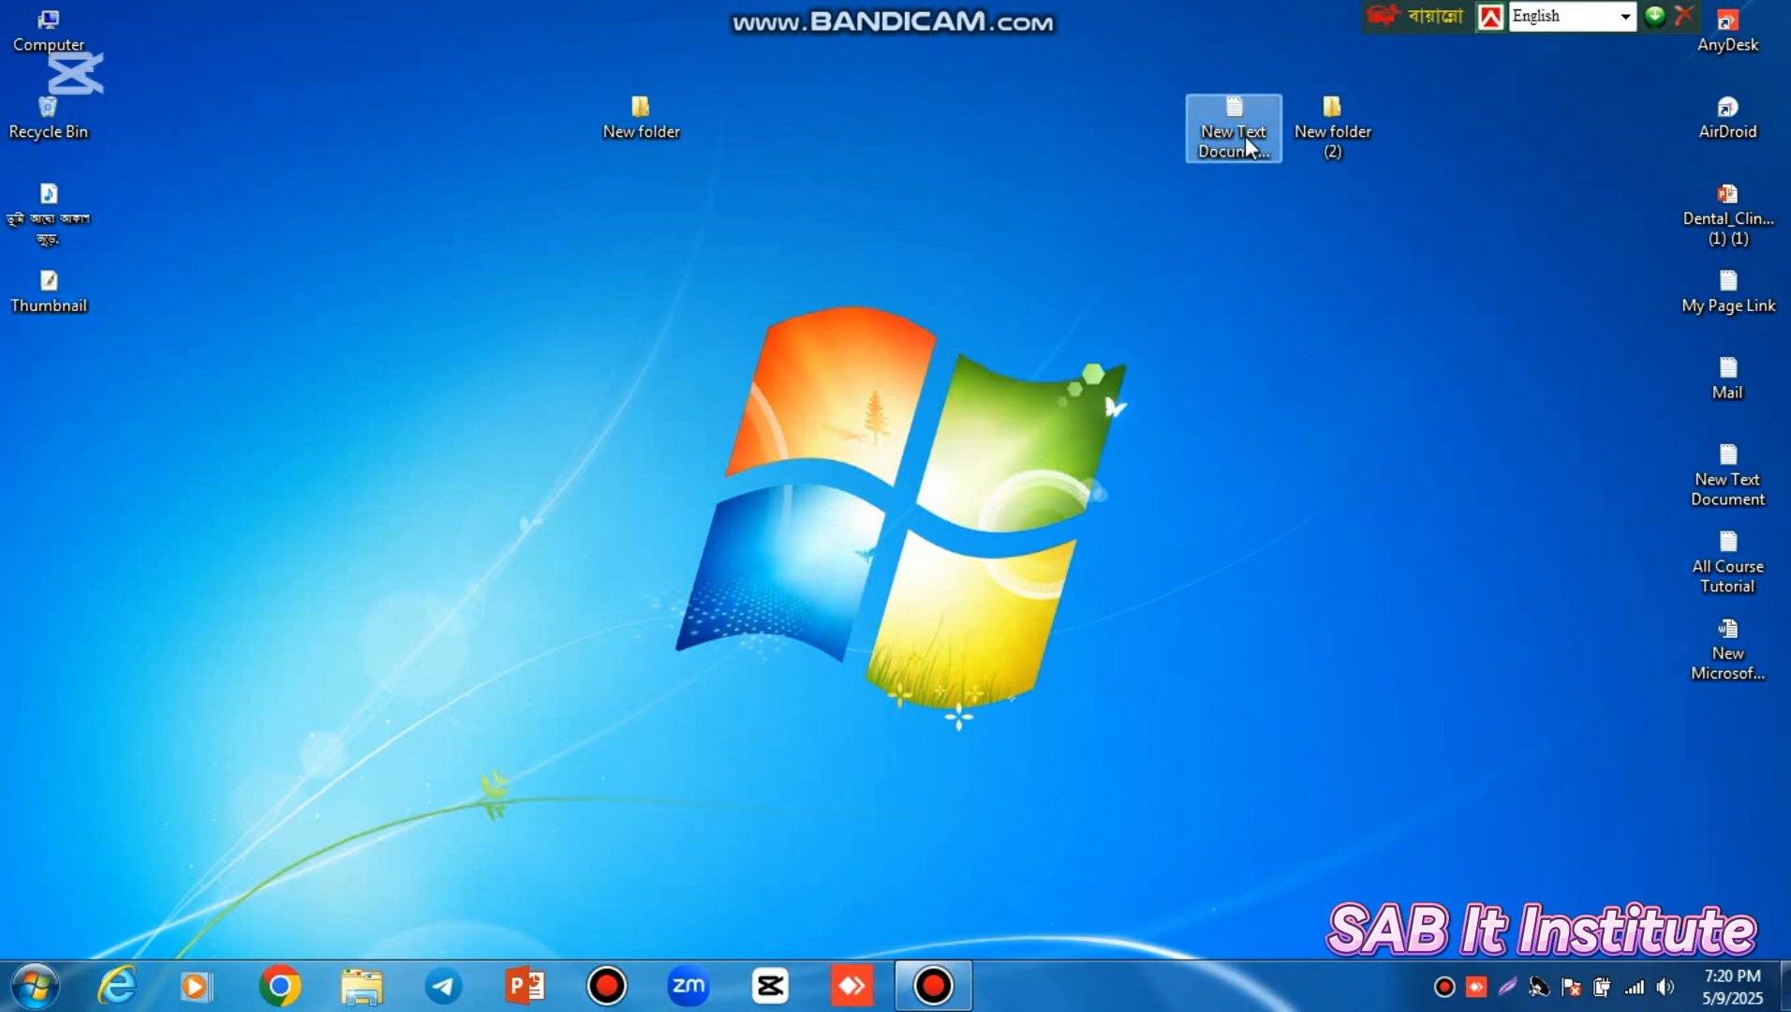
Try to move New Text Document (2) from the desktop into New folder, then cancel the move
drag(1245, 136, 648, 115)
click(1047, 123)
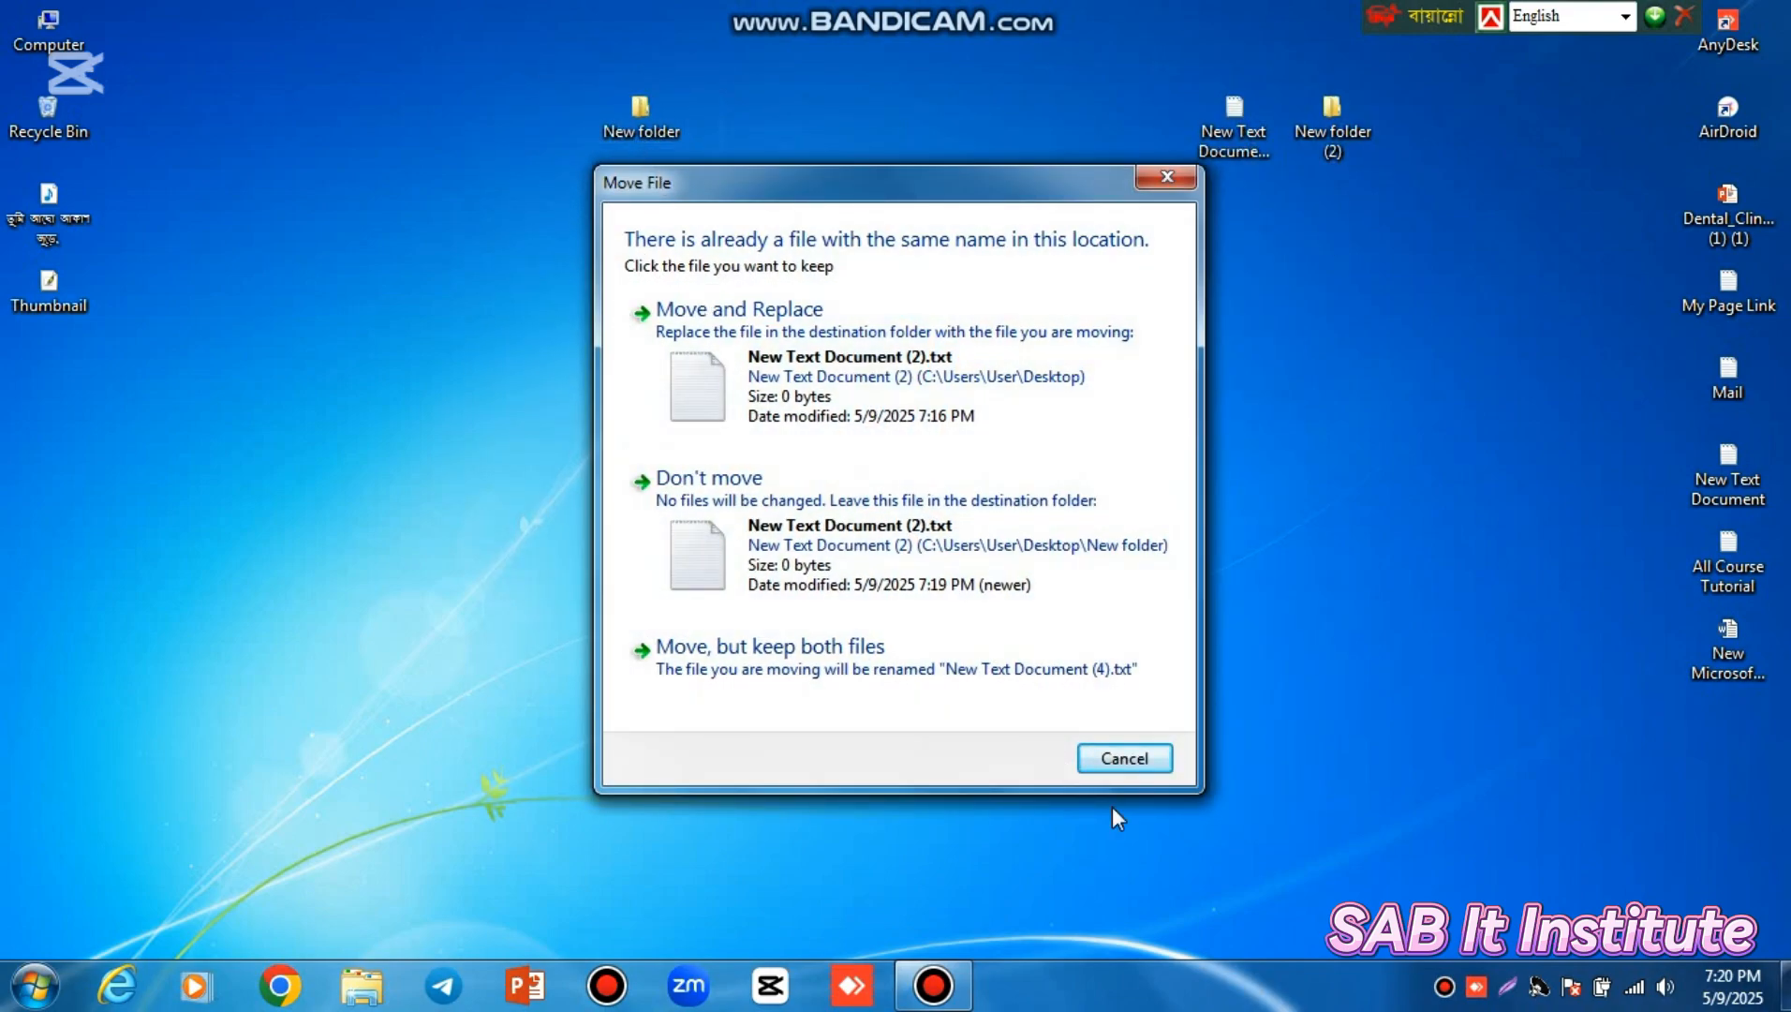
click(1145, 760)
Delete the subfolder and all three text documents from New folder, then close its window
double_click(635, 113)
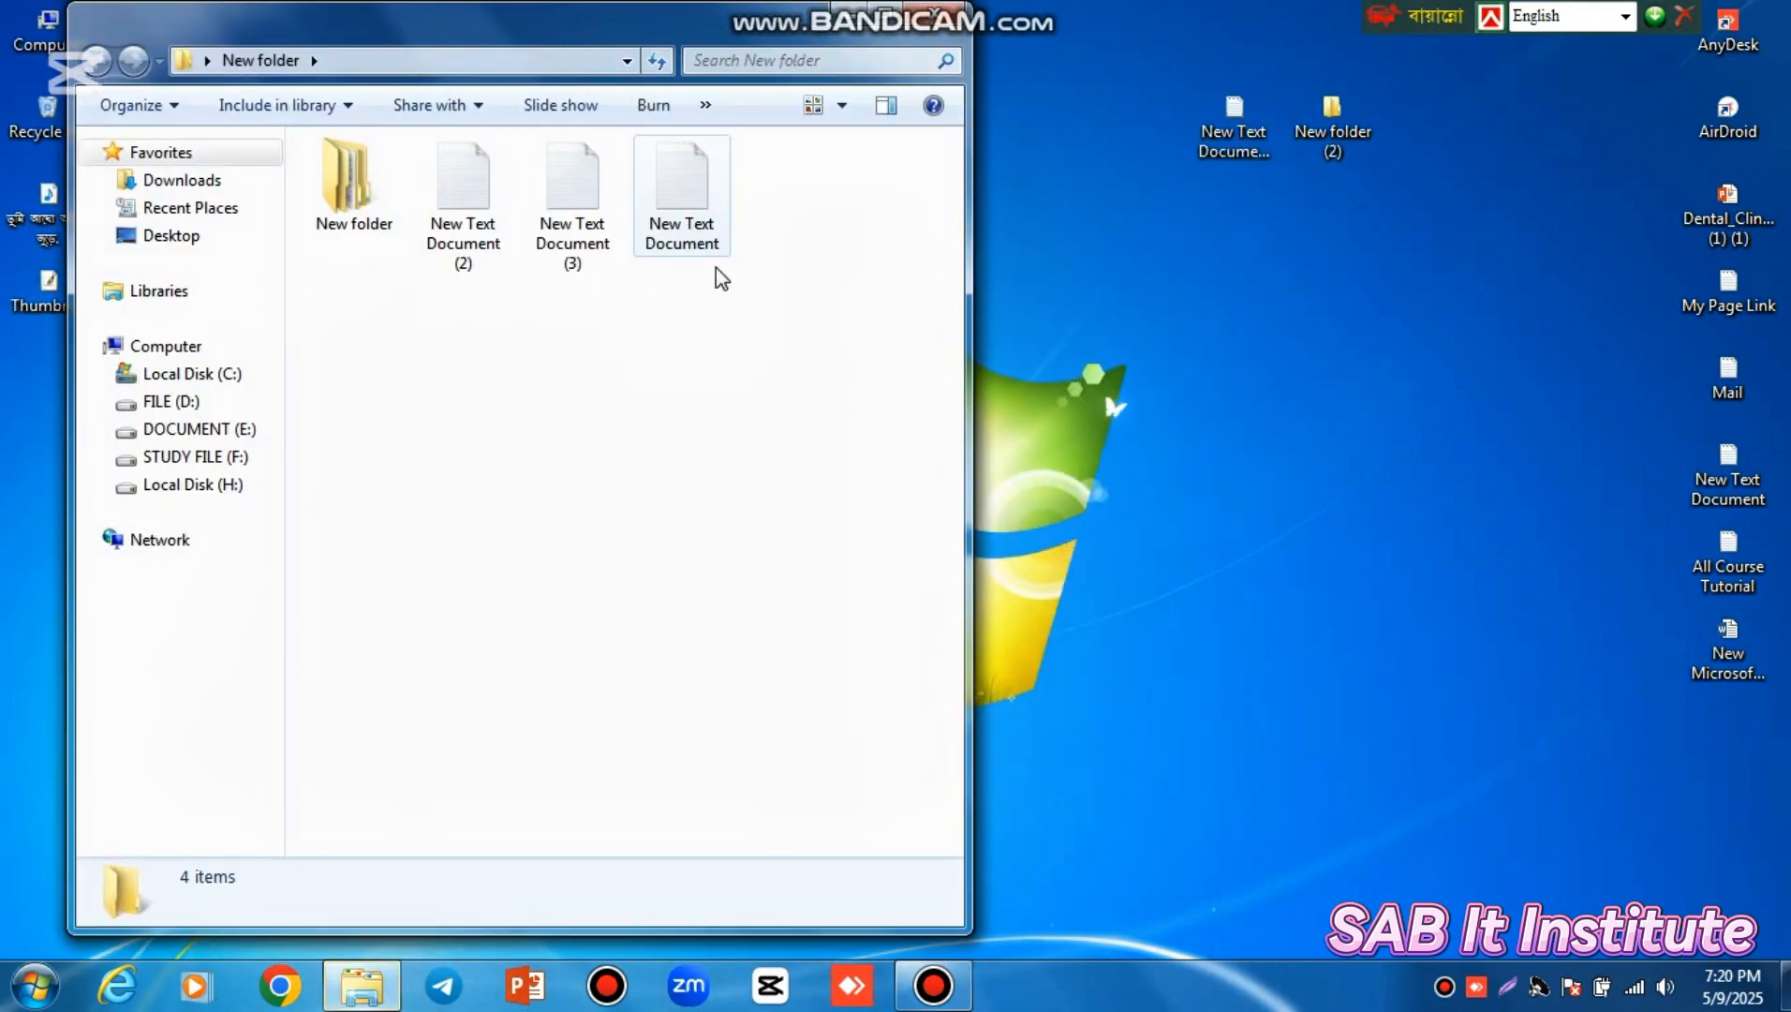
drag(836, 298, 273, 138)
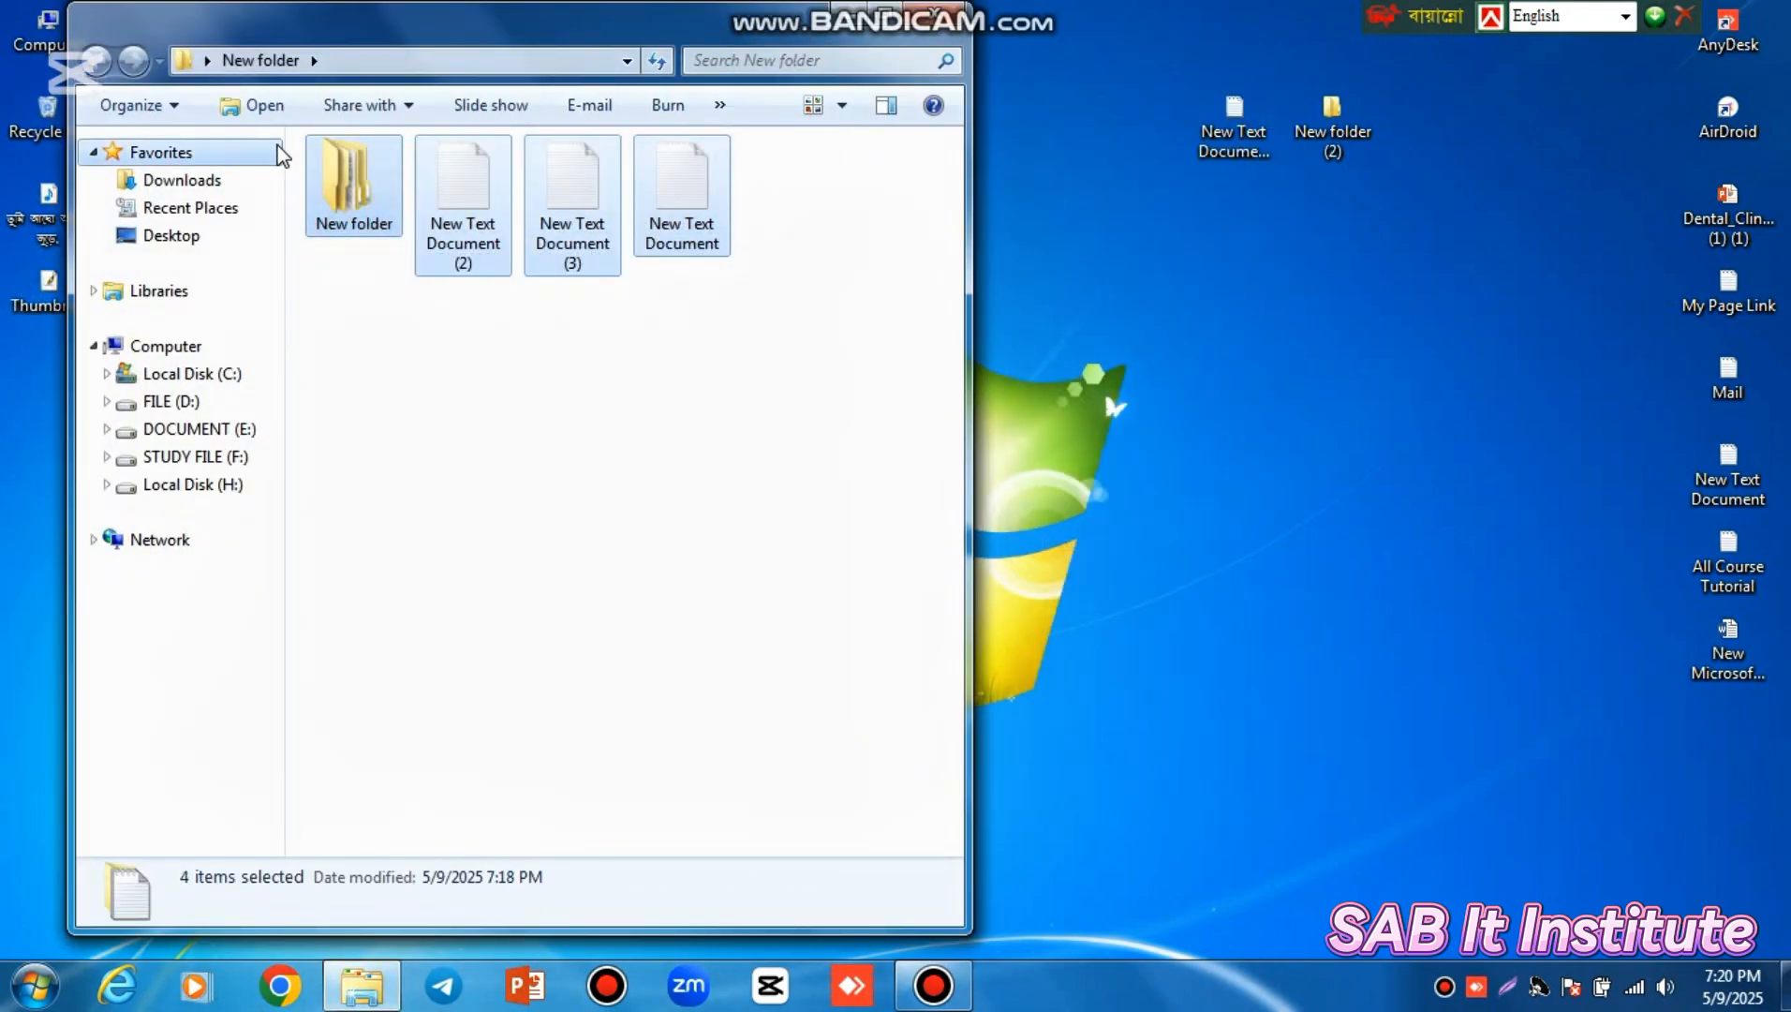
key(Delete)
click(1008, 513)
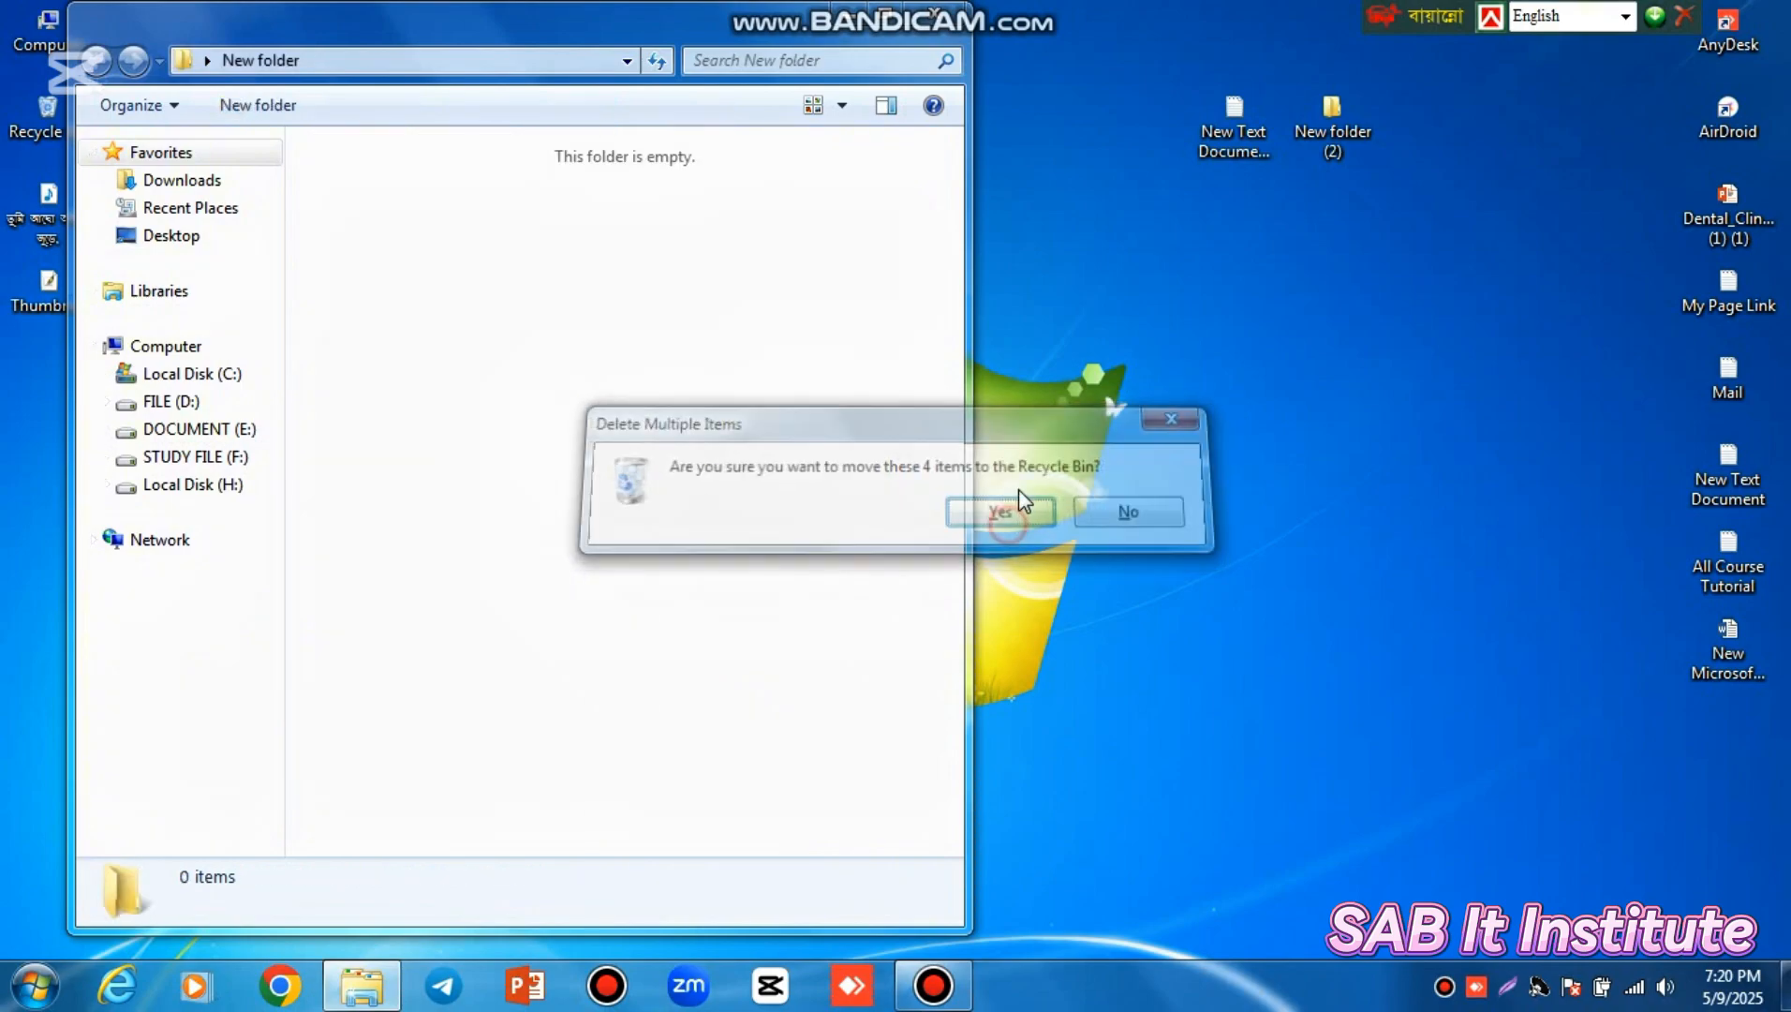
click(944, 11)
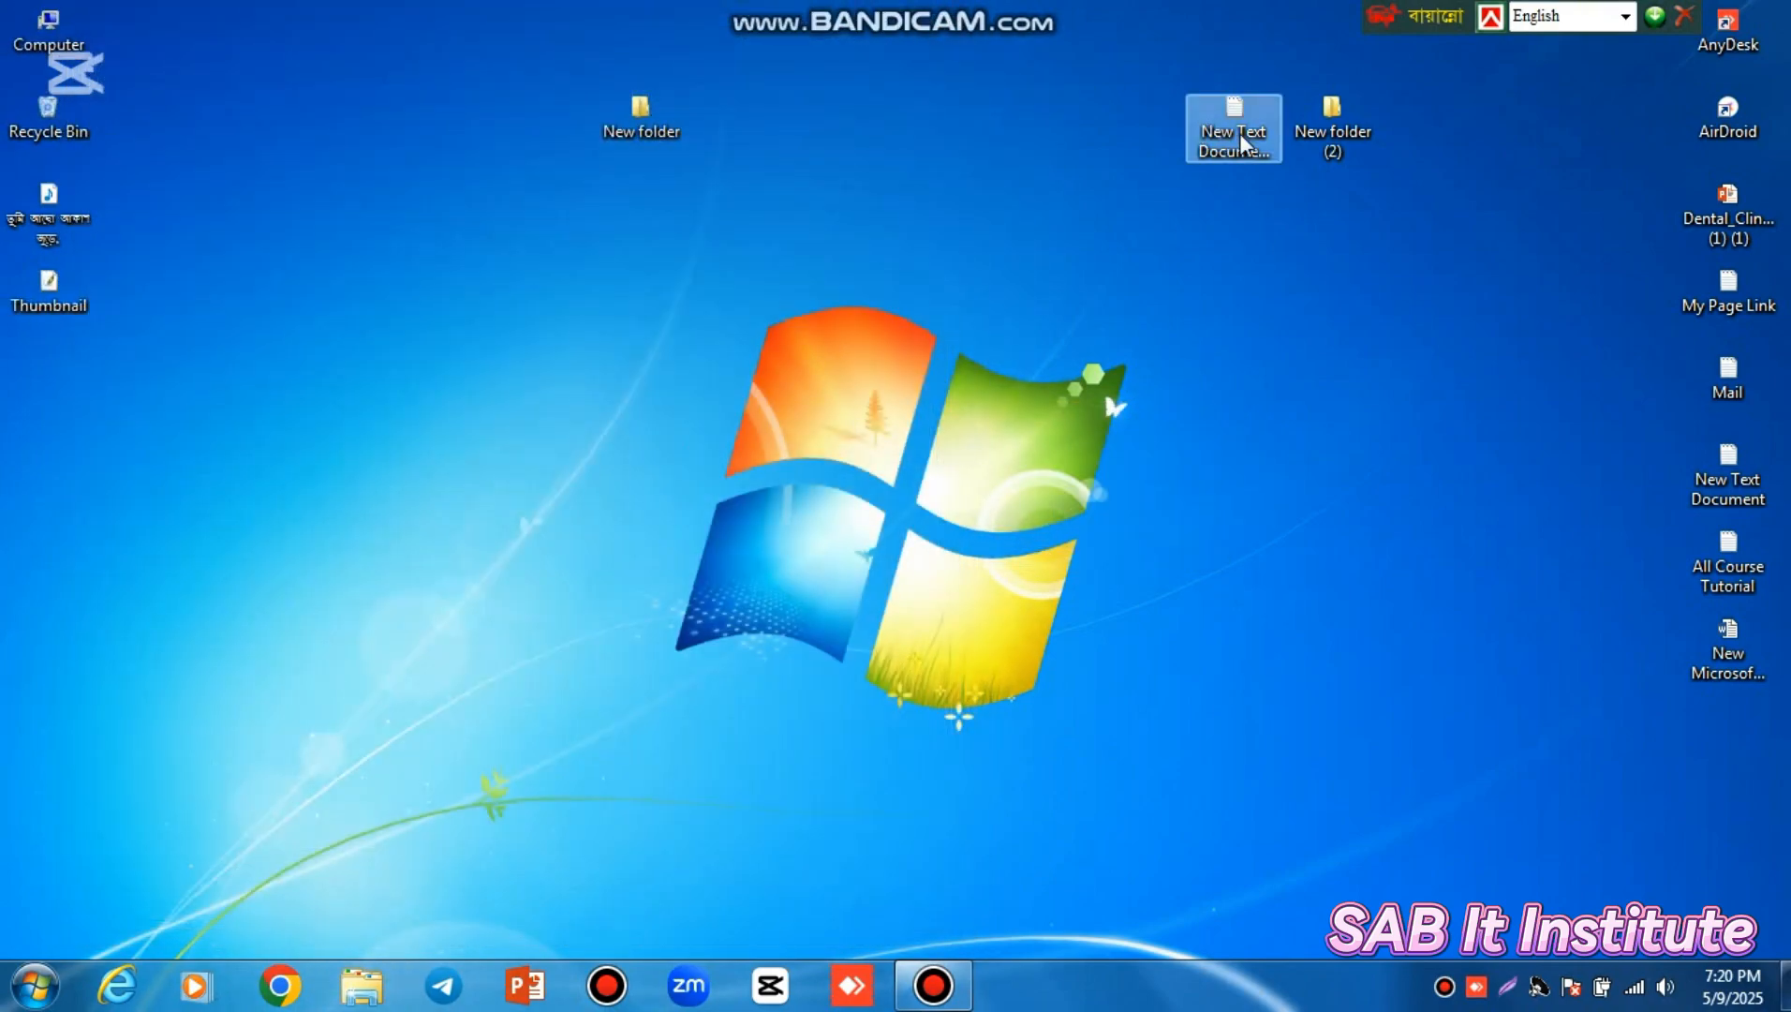
Move New Text Document (2) from the desktop into New folder, then undo the move
drag(1239, 133, 833, 195)
drag(681, 136, 652, 130)
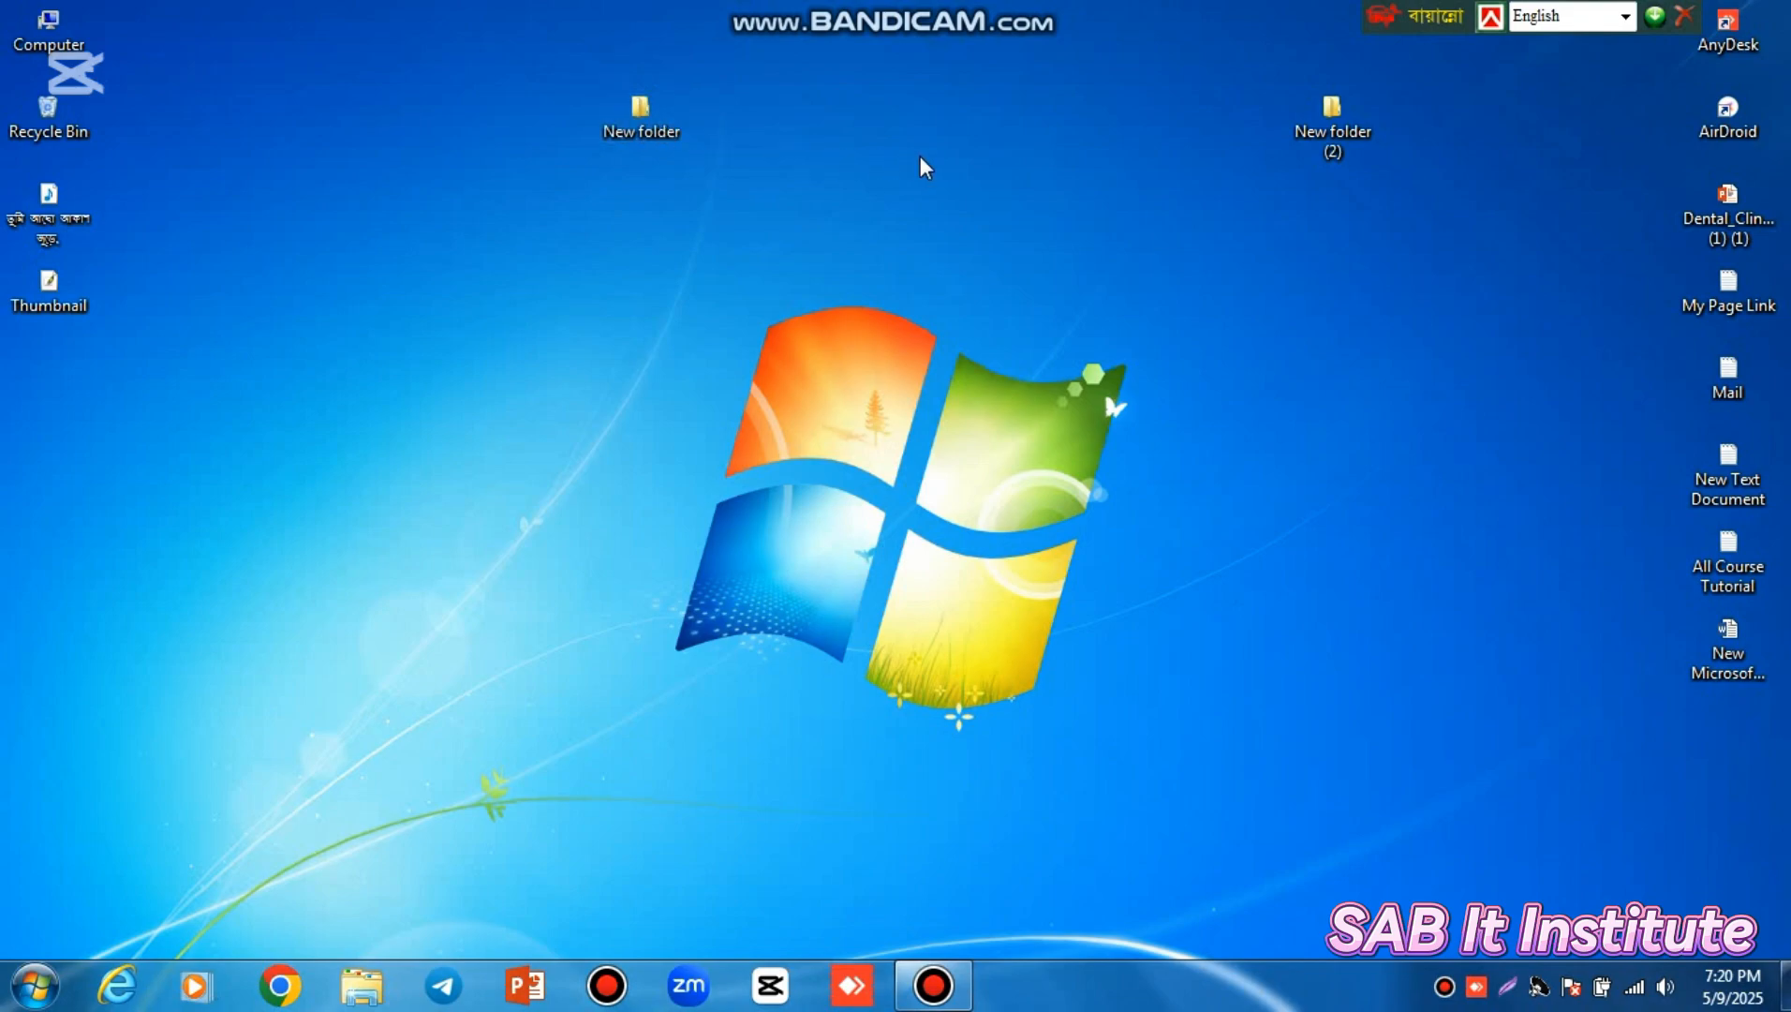
key(ctrl+z)
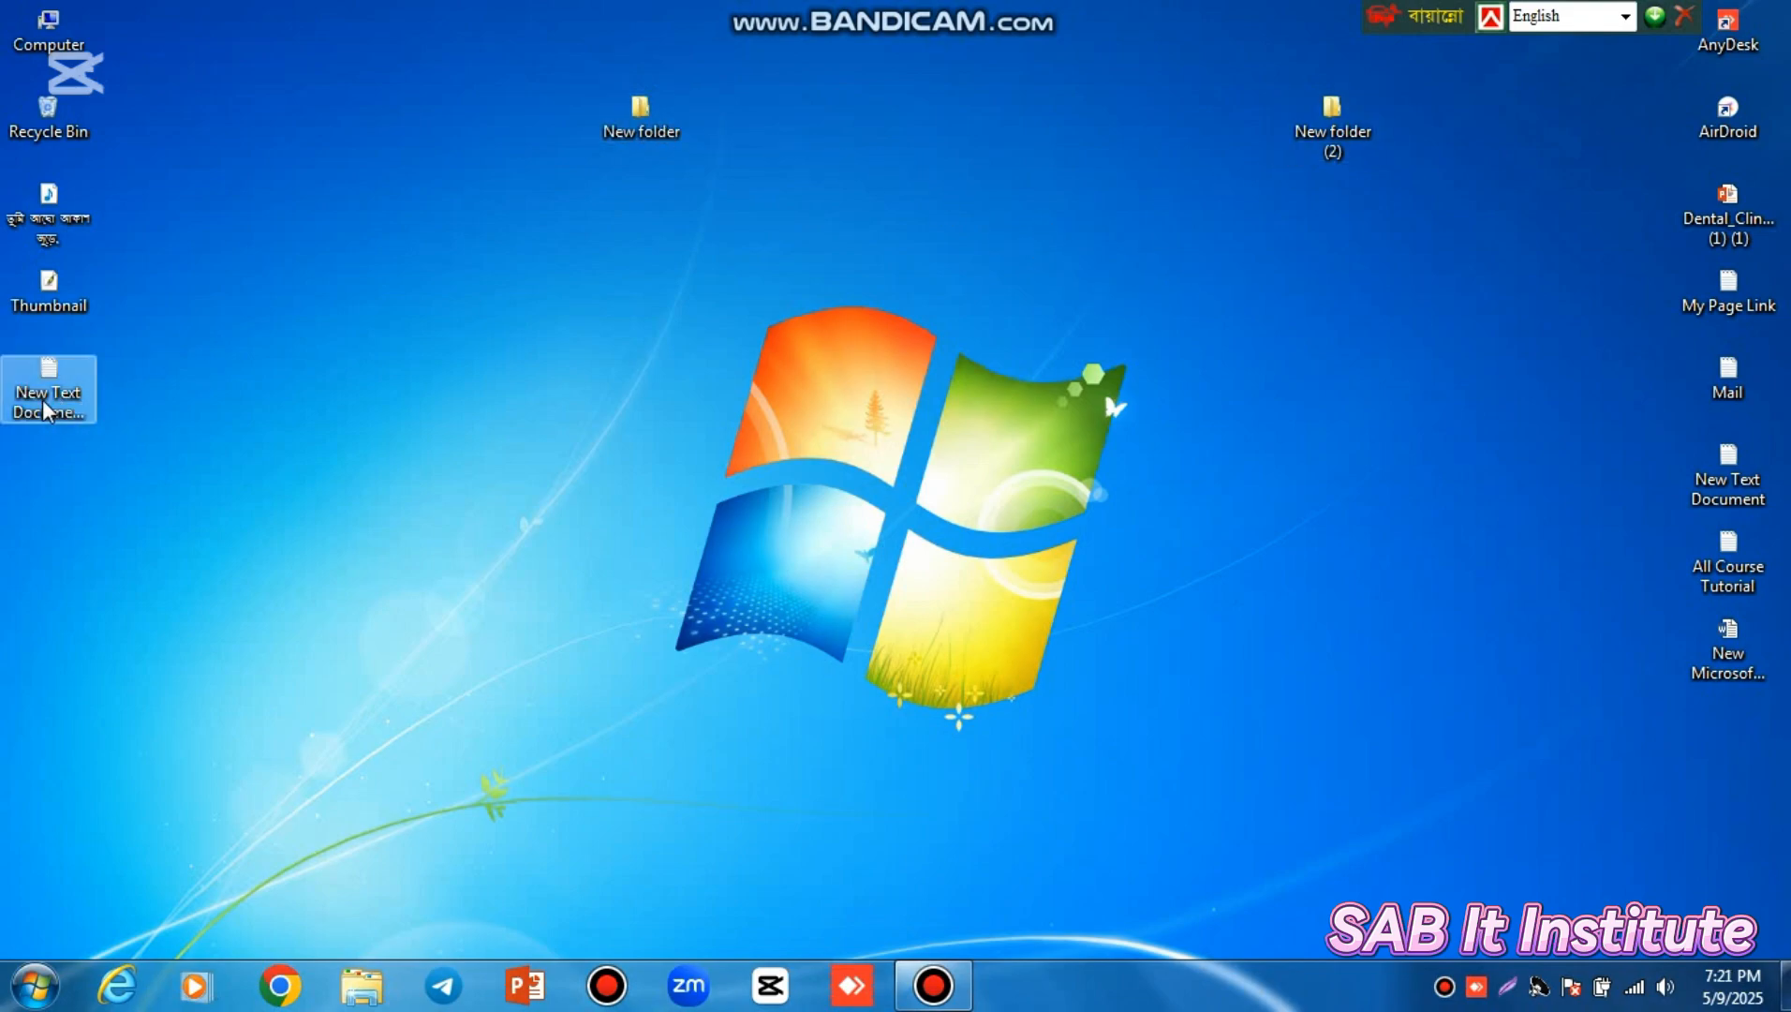
Place New Text Document (2) back beside New folder (2) on the desktop and briefly select both
drag(49, 380, 1236, 136)
drag(1394, 243, 1275, 136)
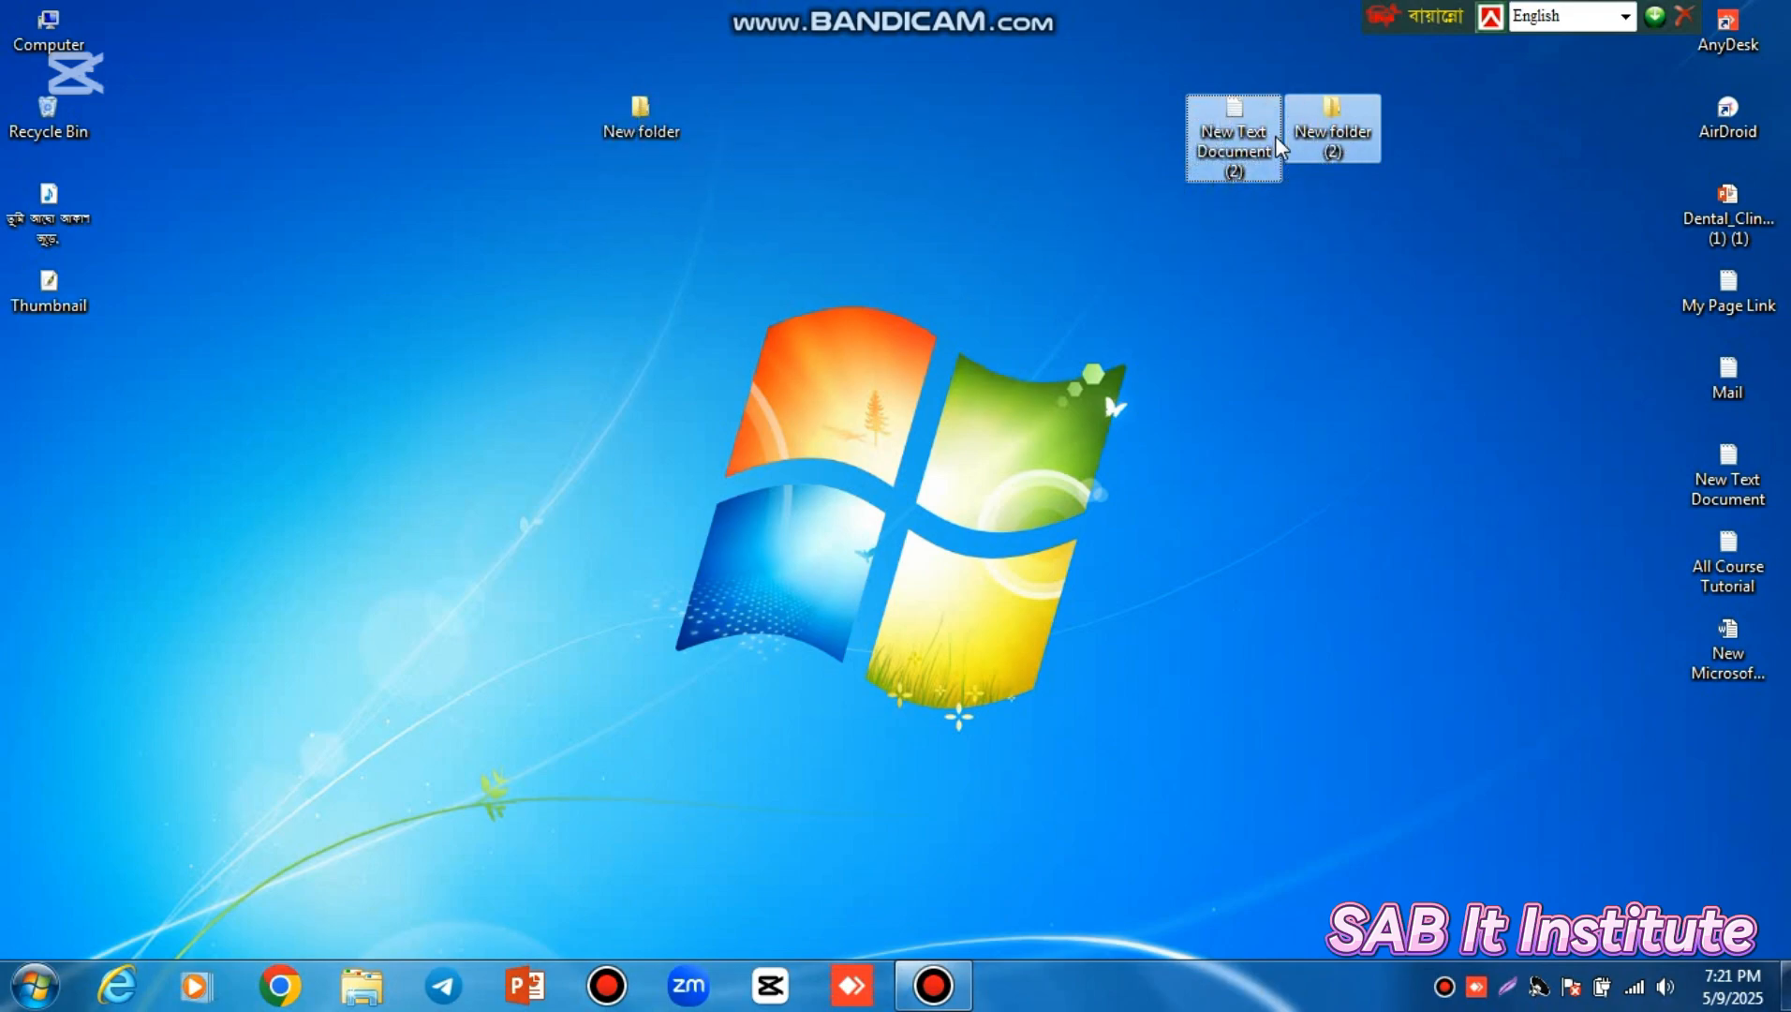
click(1103, 219)
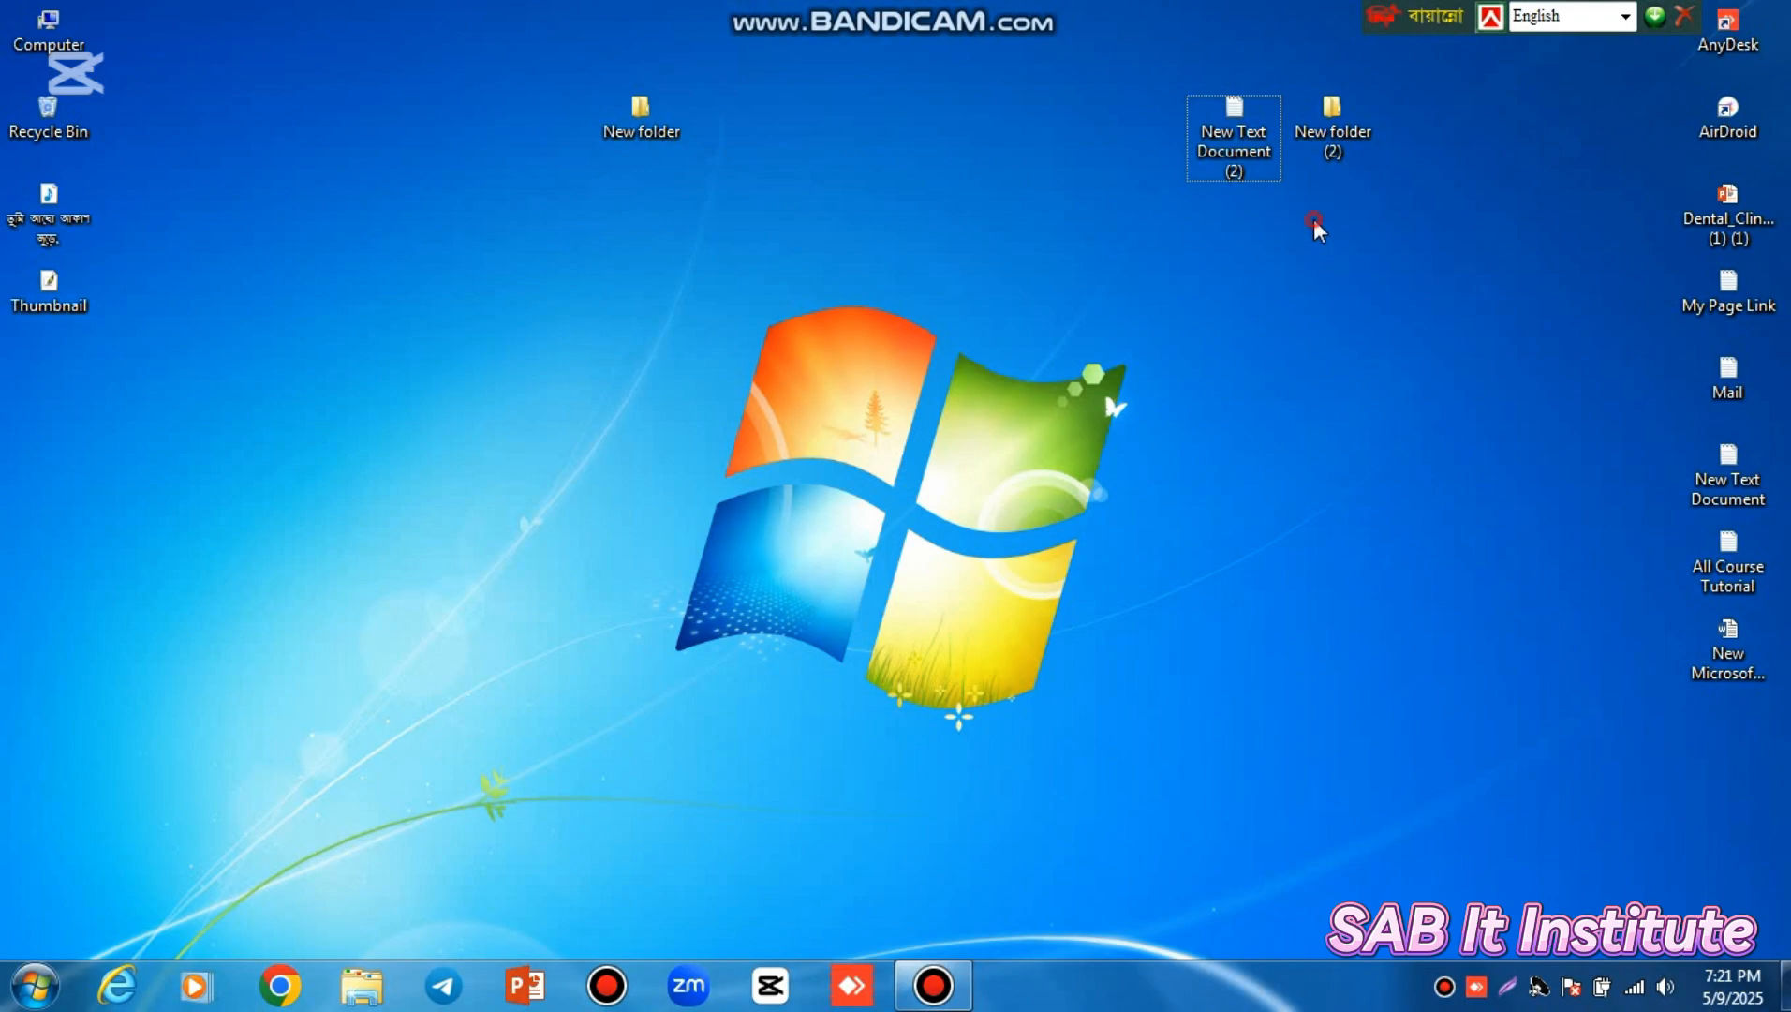
right_click(1229, 108)
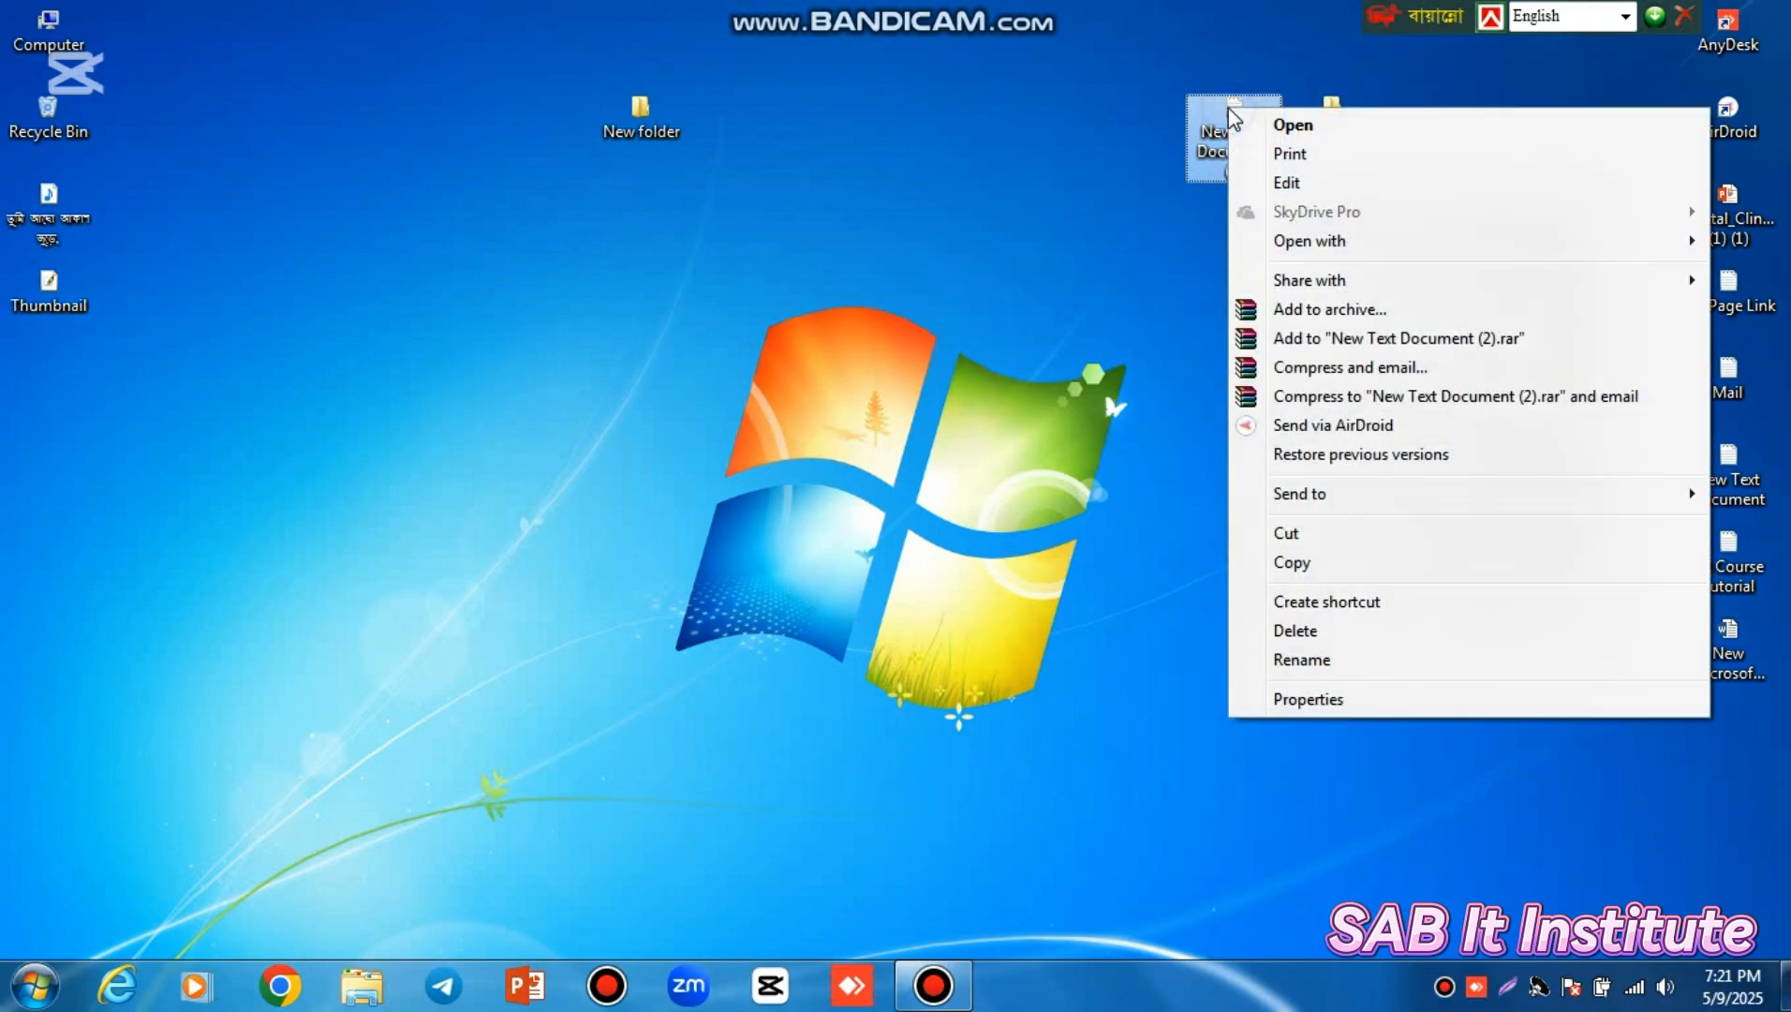
click(1040, 88)
mouse_move(1068, 38)
mouse_down()
mouse_move(1389, 198)
mouse_move(1086, 61)
mouse_up()
click(1456, 299)
click(662, 232)
Open New folder to check its contents, close it, and briefly select New Text Document (2) and New folder (2)
double_click(632, 119)
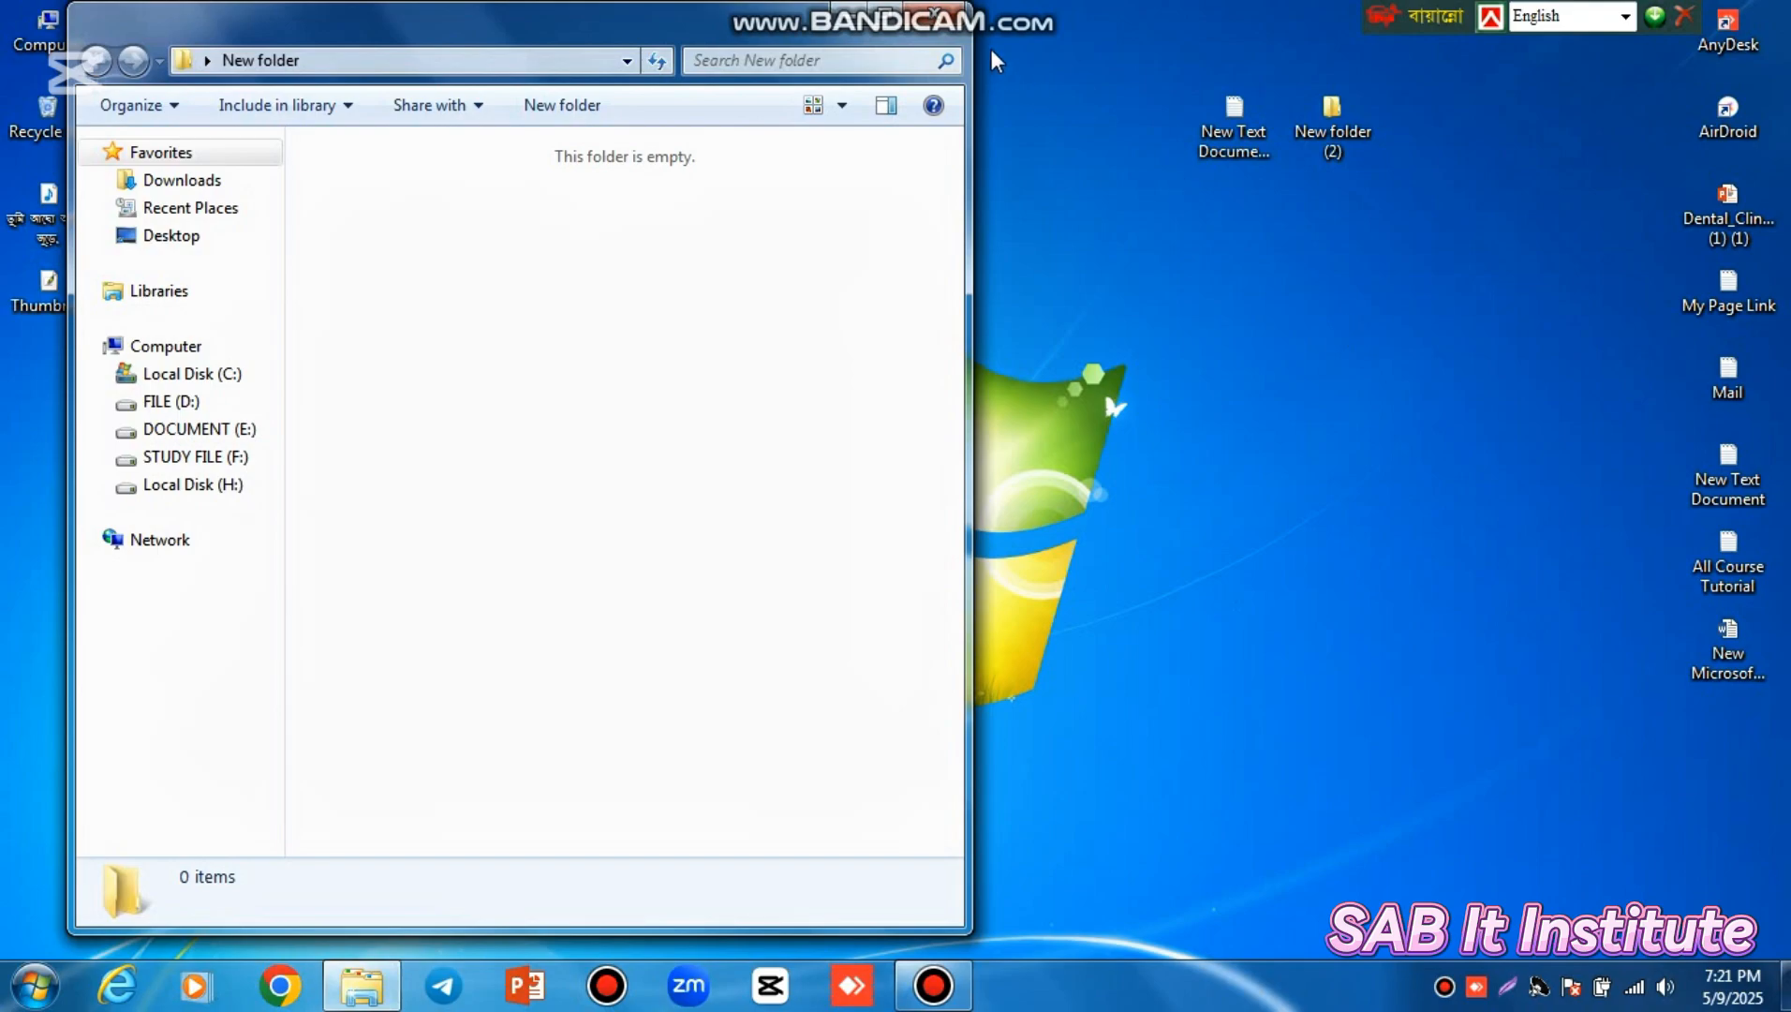
click(950, 12)
drag(1181, 65, 1413, 175)
click(1430, 185)
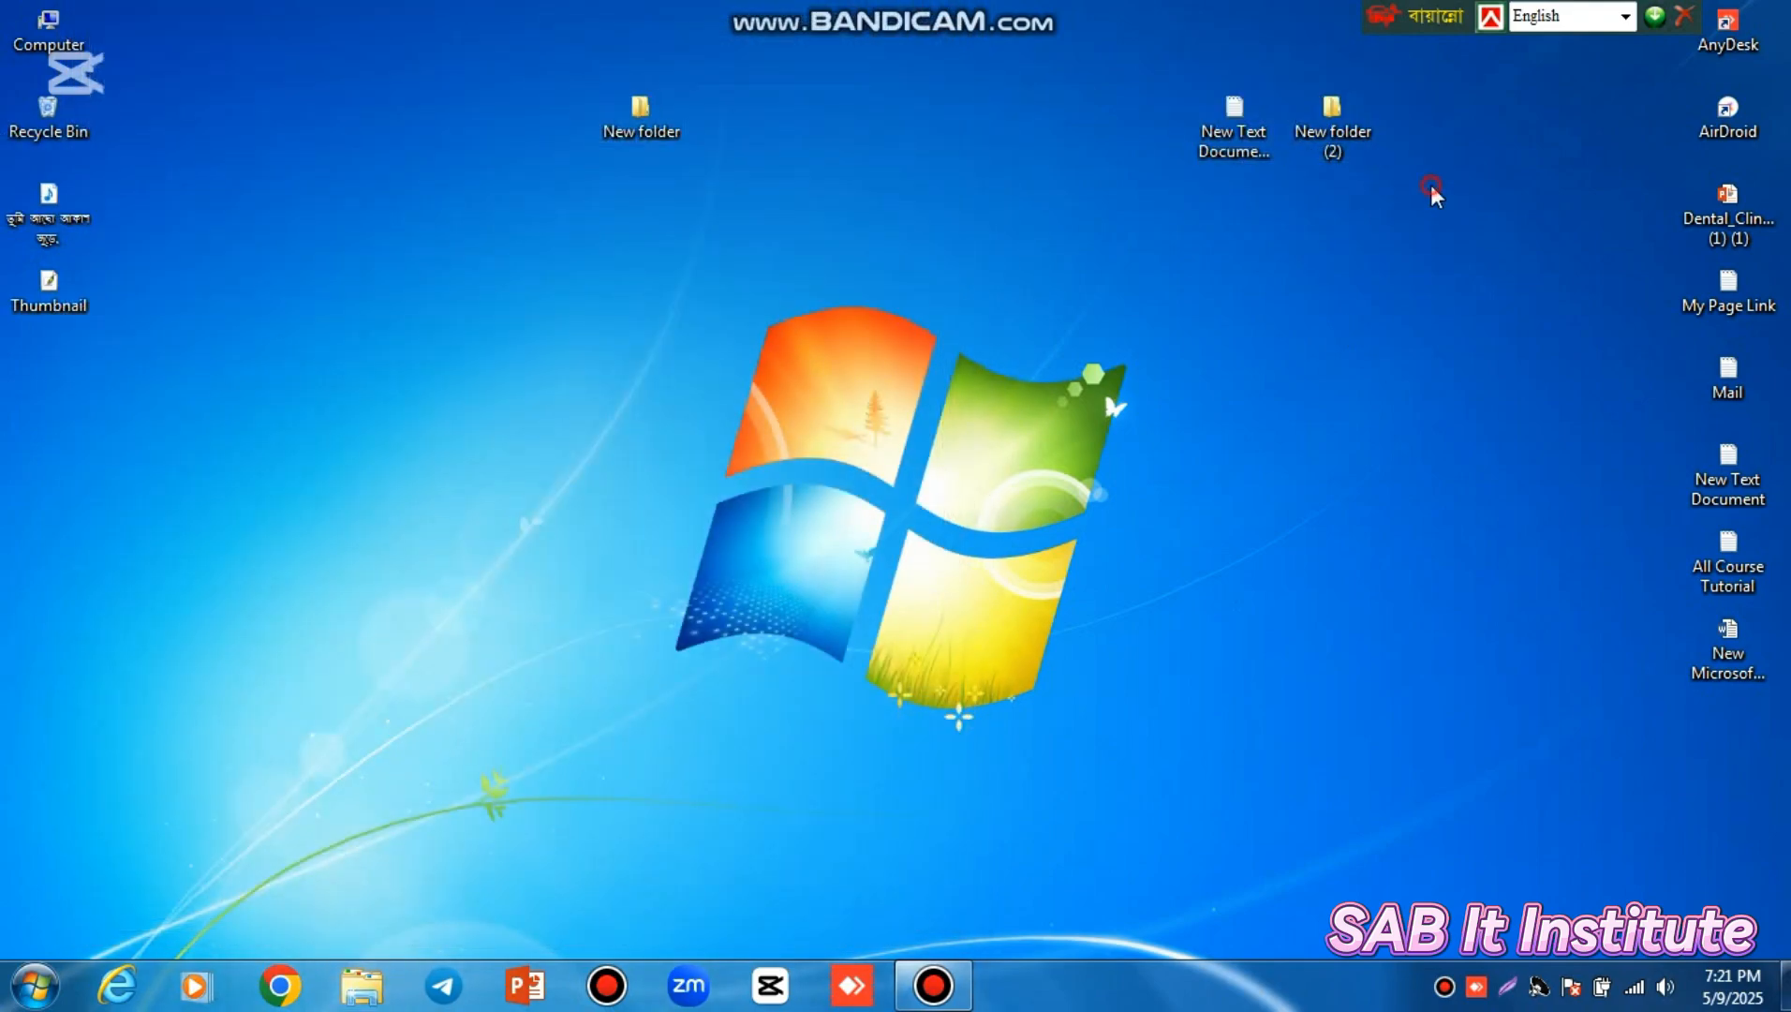
Copy New Text Document (2) from the desktop and paste it into New folder
right_click(1236, 122)
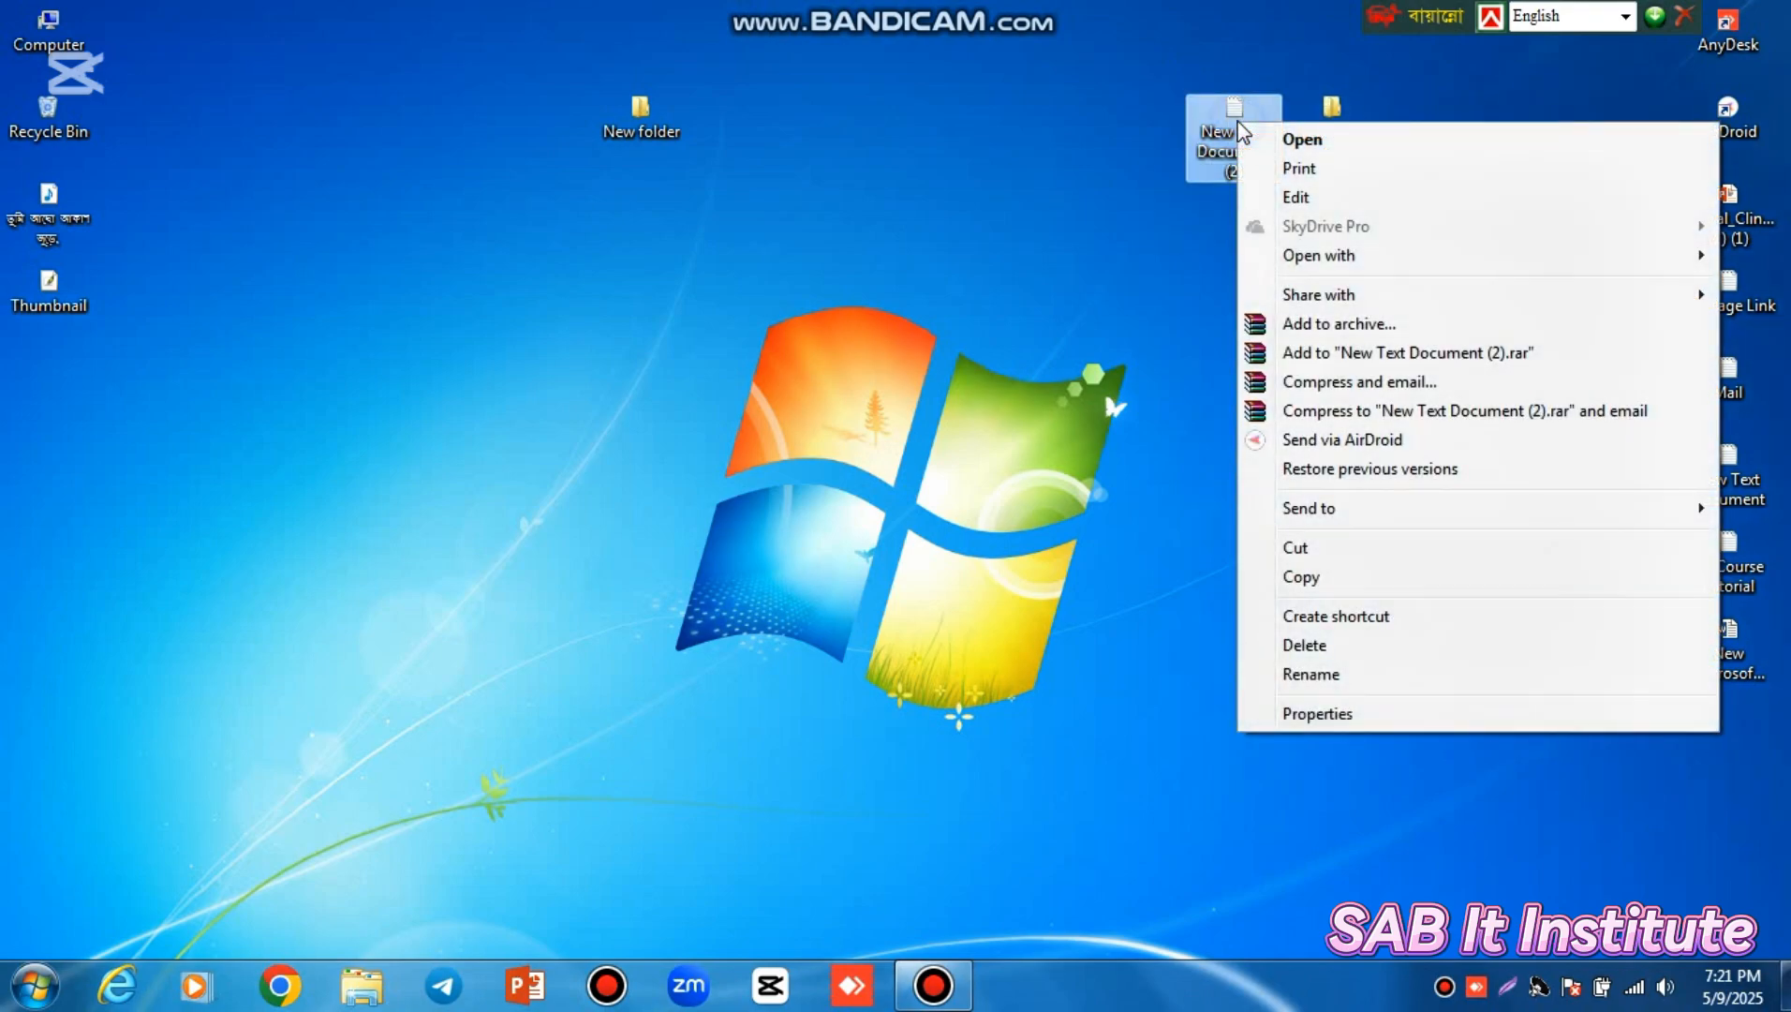
click(1319, 578)
double_click(641, 114)
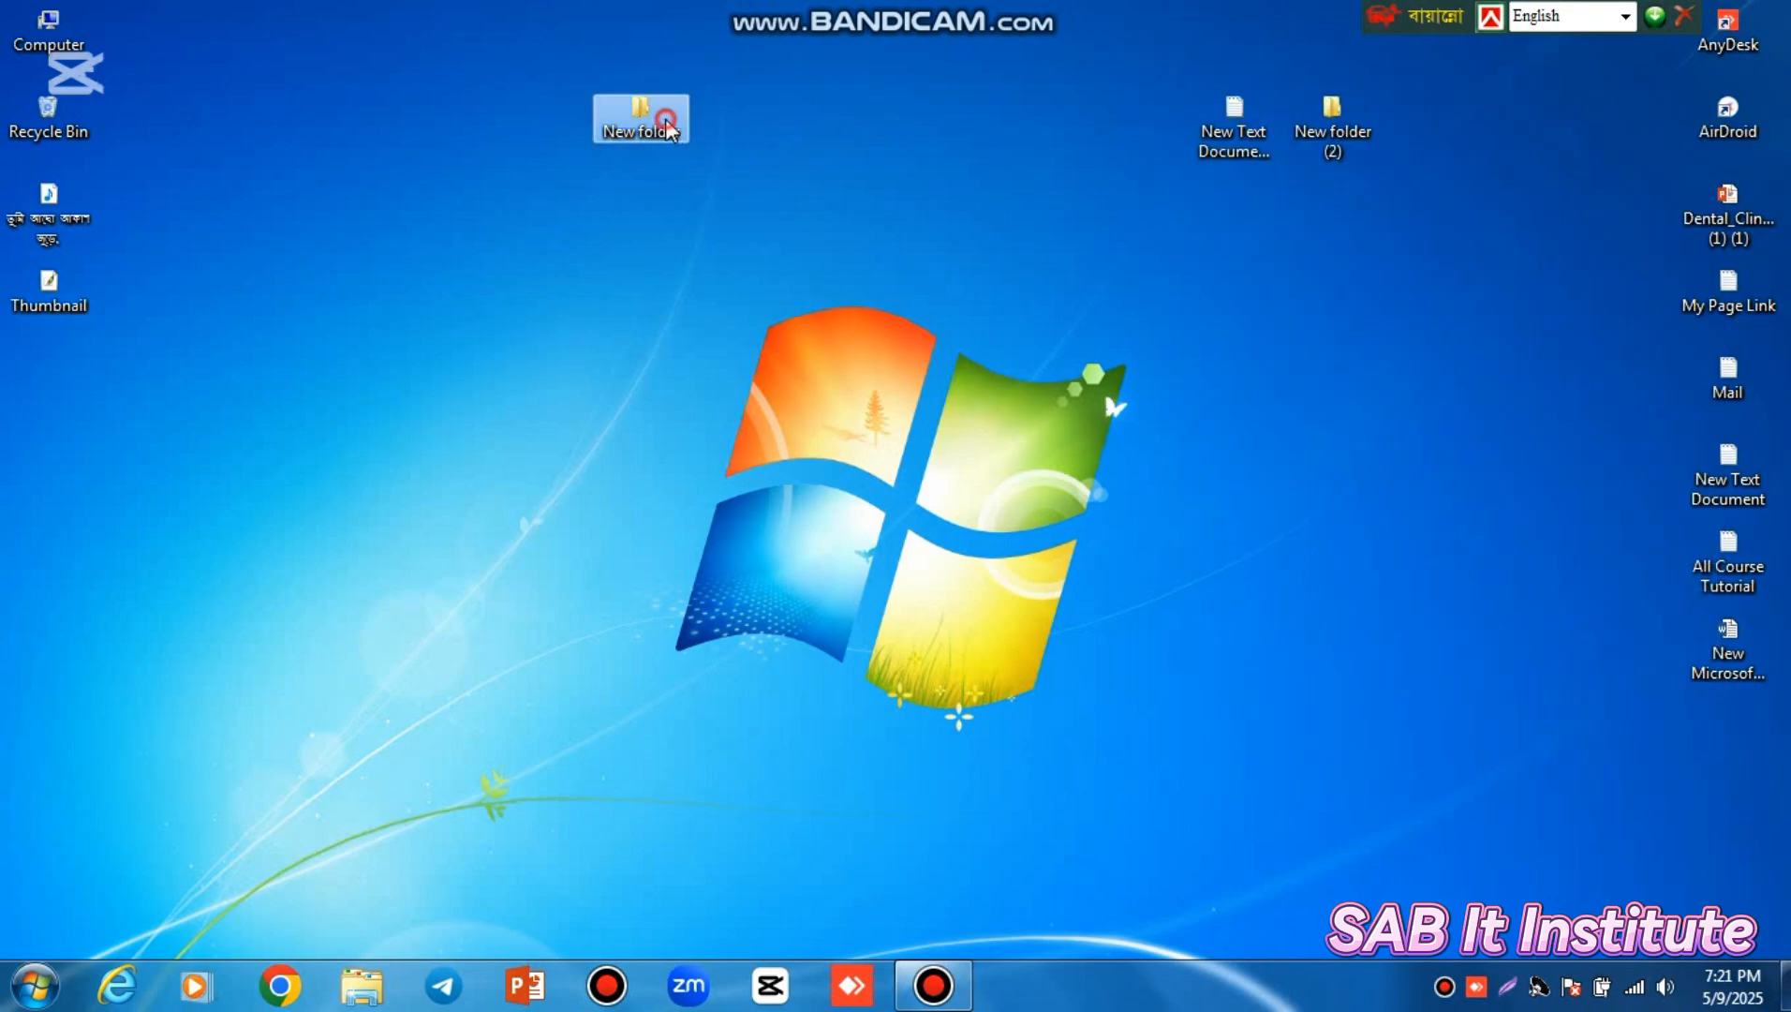
right_click(522, 228)
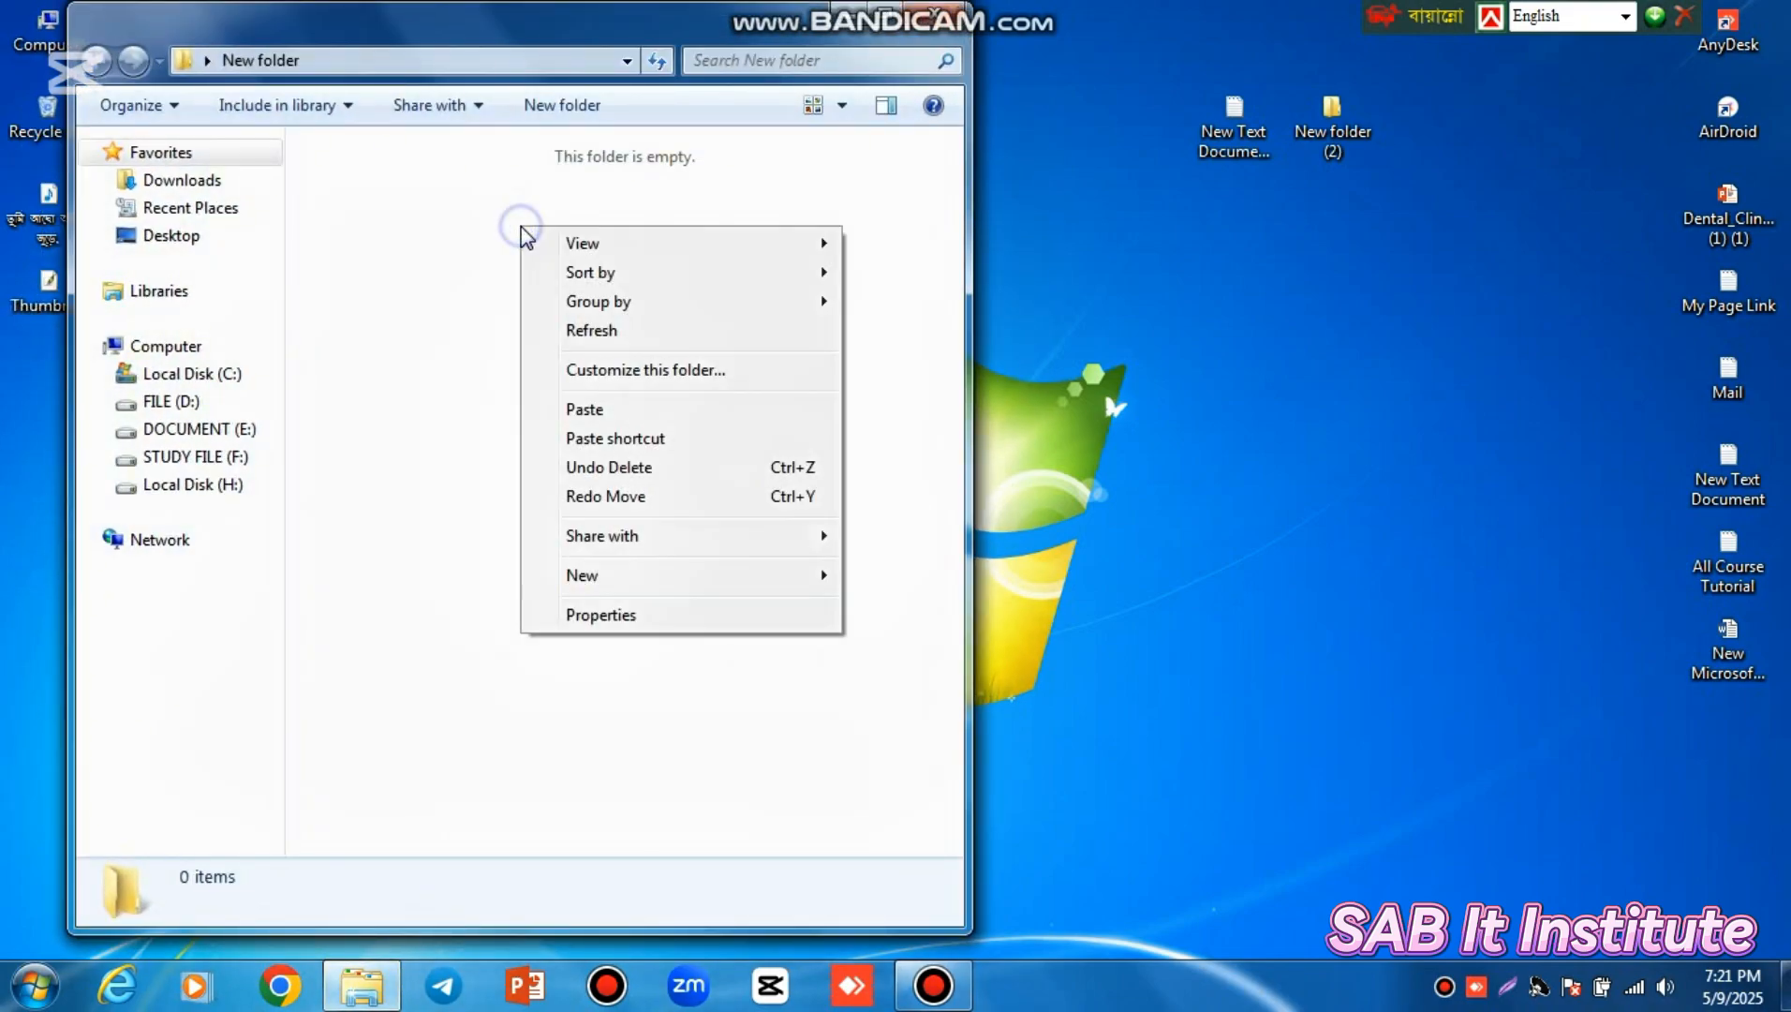
click(589, 412)
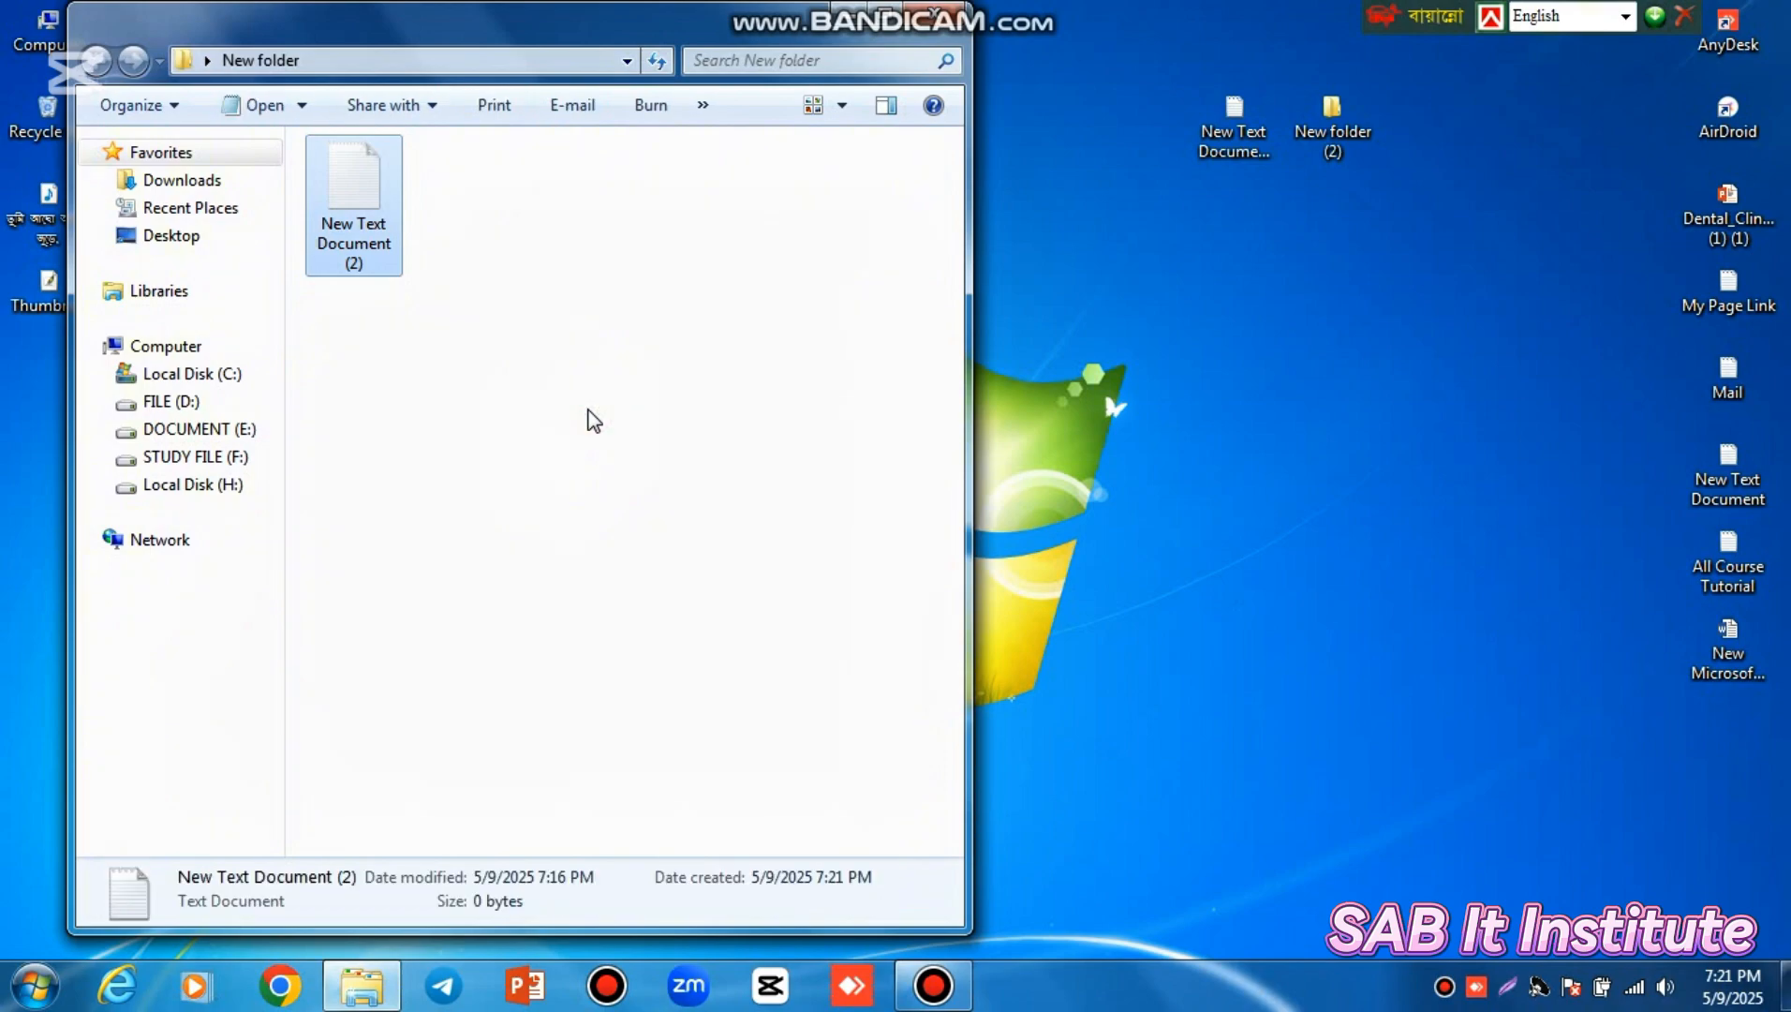
click(768, 328)
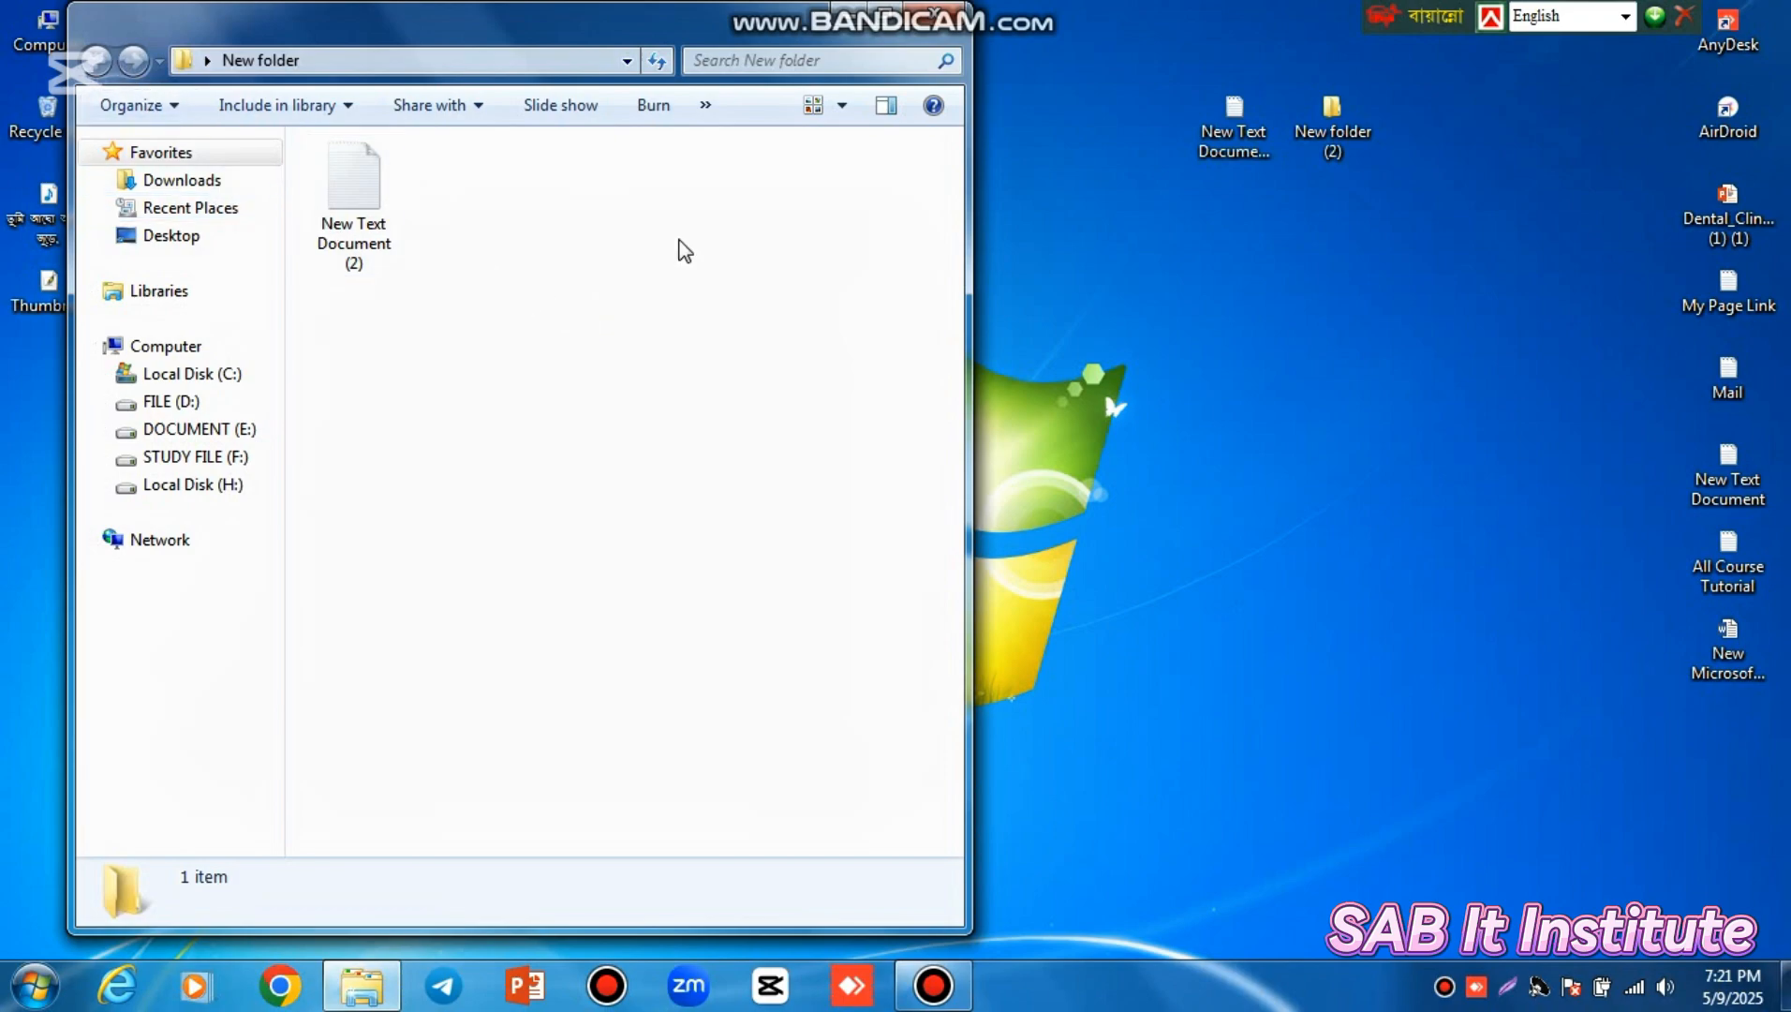
Delete the copy of New Text Document (2) from New folder, sending it to the Recycle Bin
right_click(355, 242)
click(423, 764)
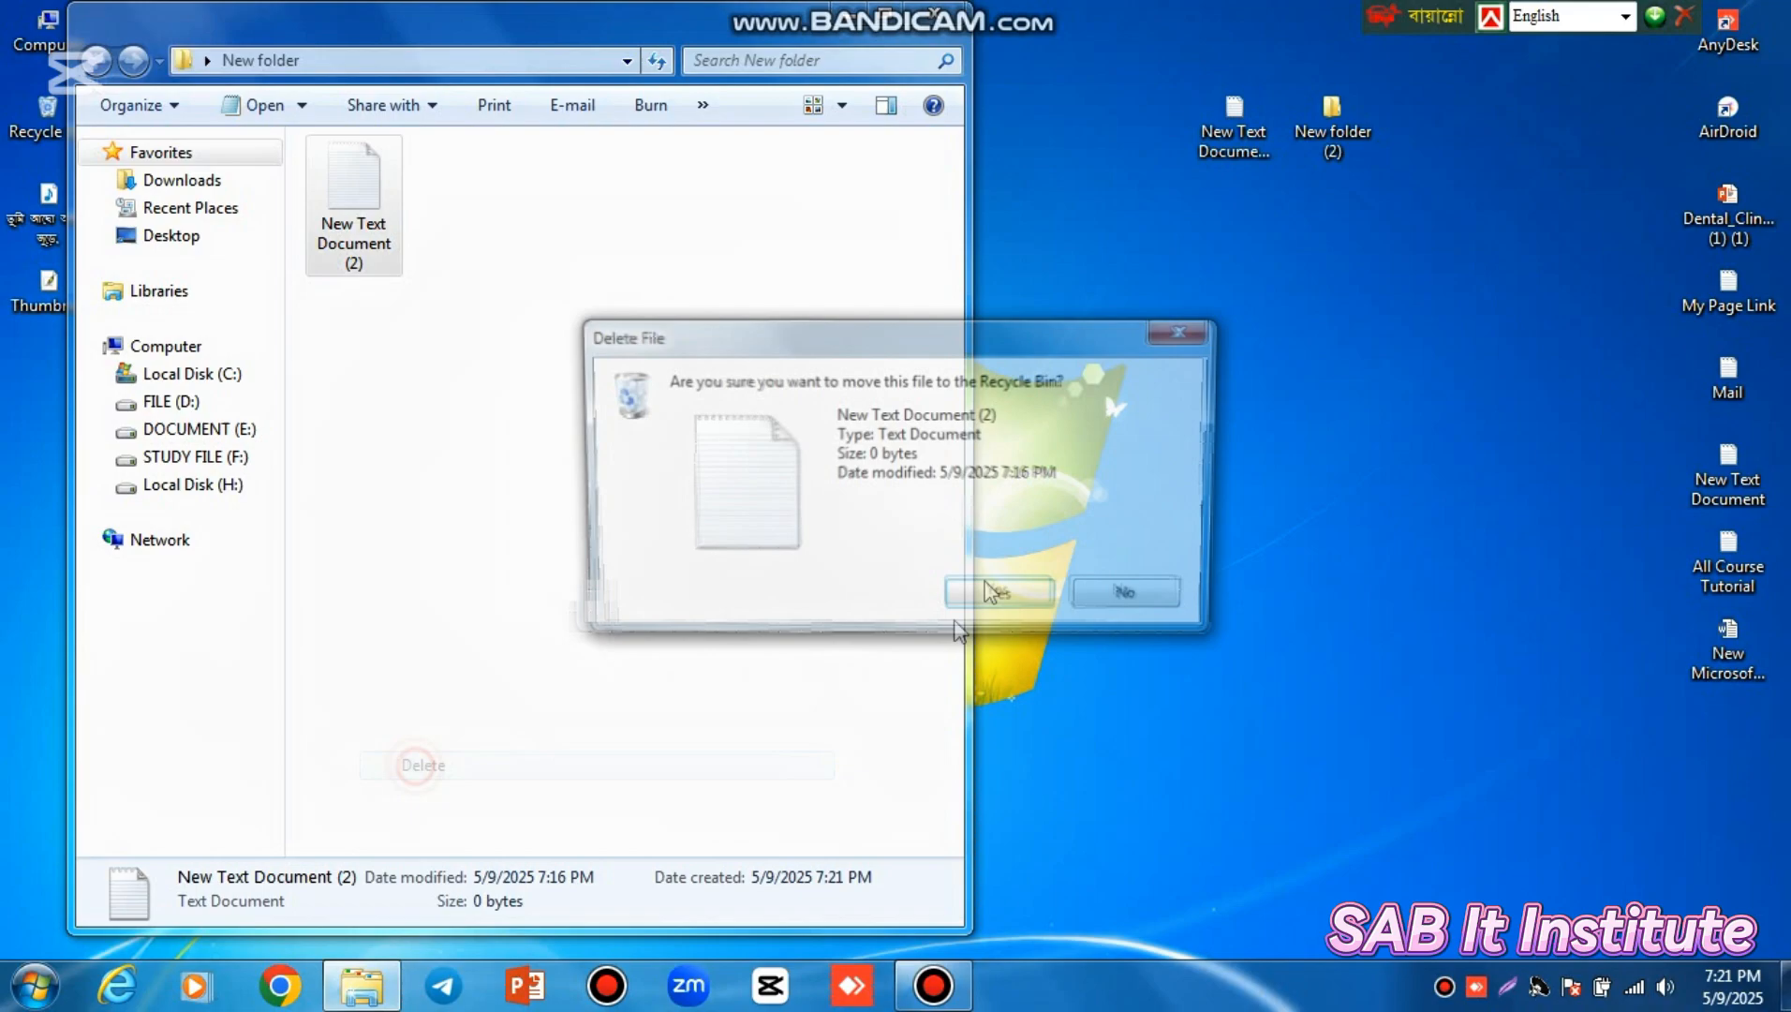
click(1023, 598)
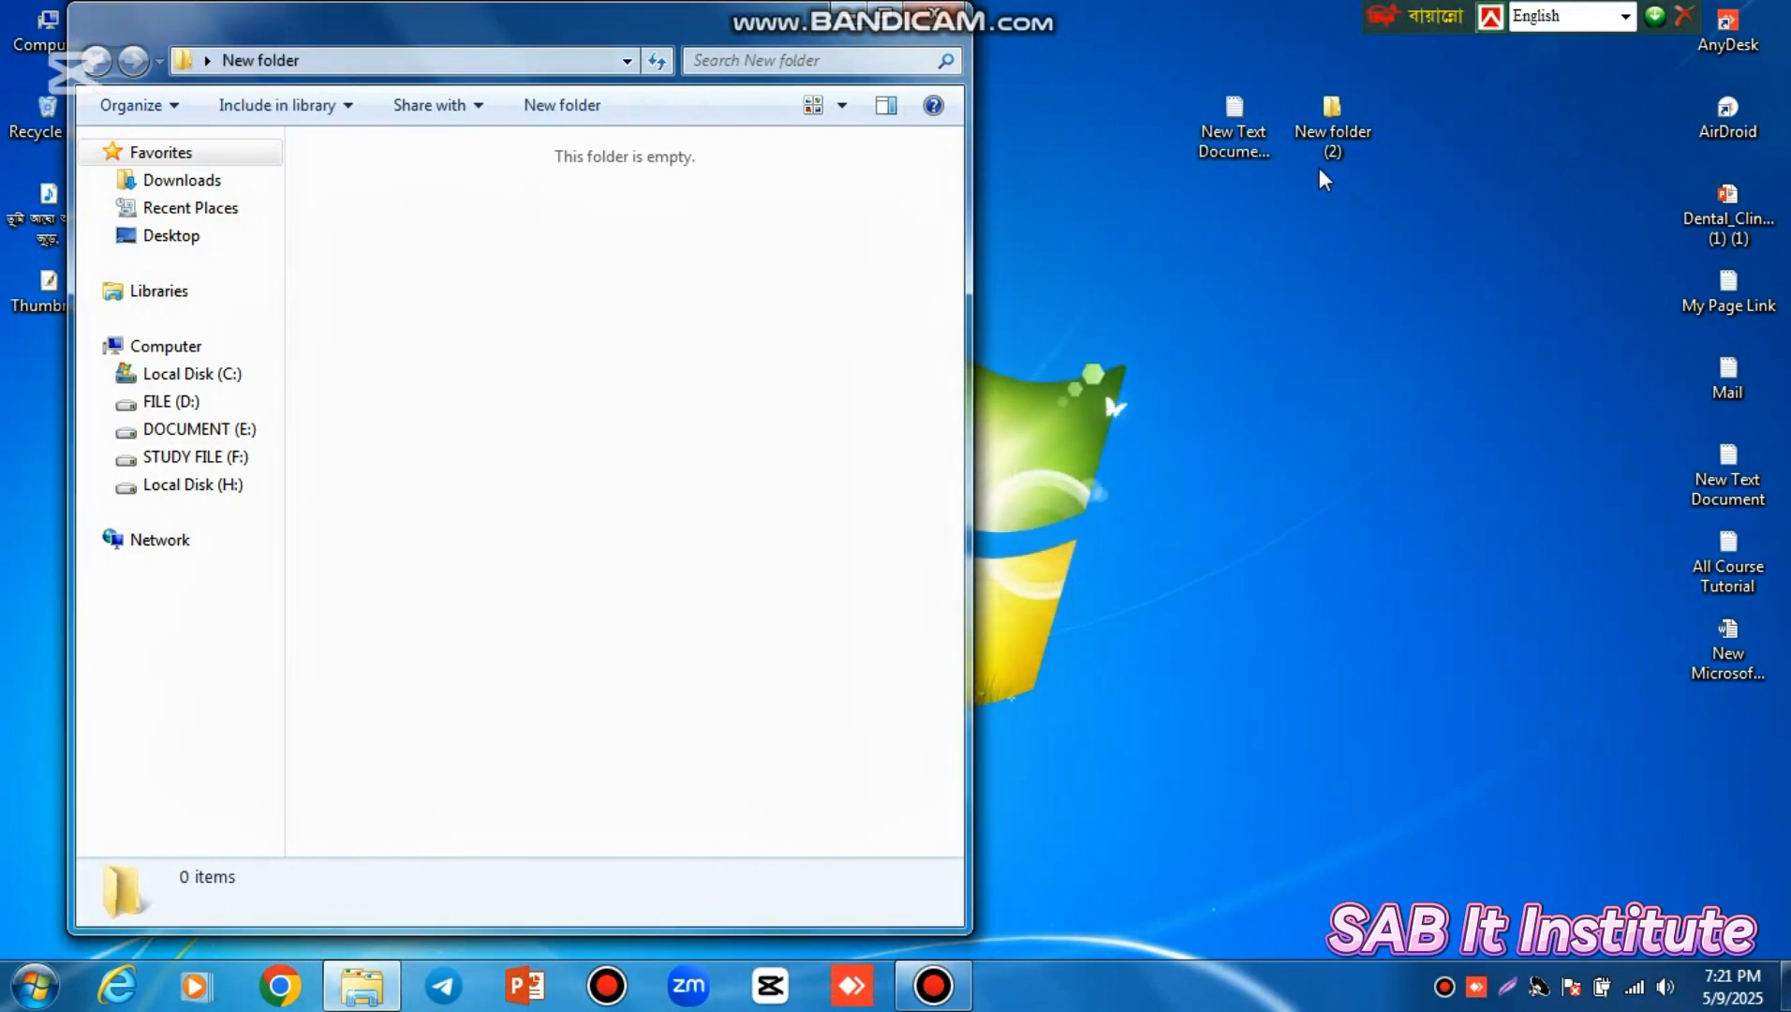
Cut New Text Document (2) from the desktop and paste it into New folder
right_click(1222, 126)
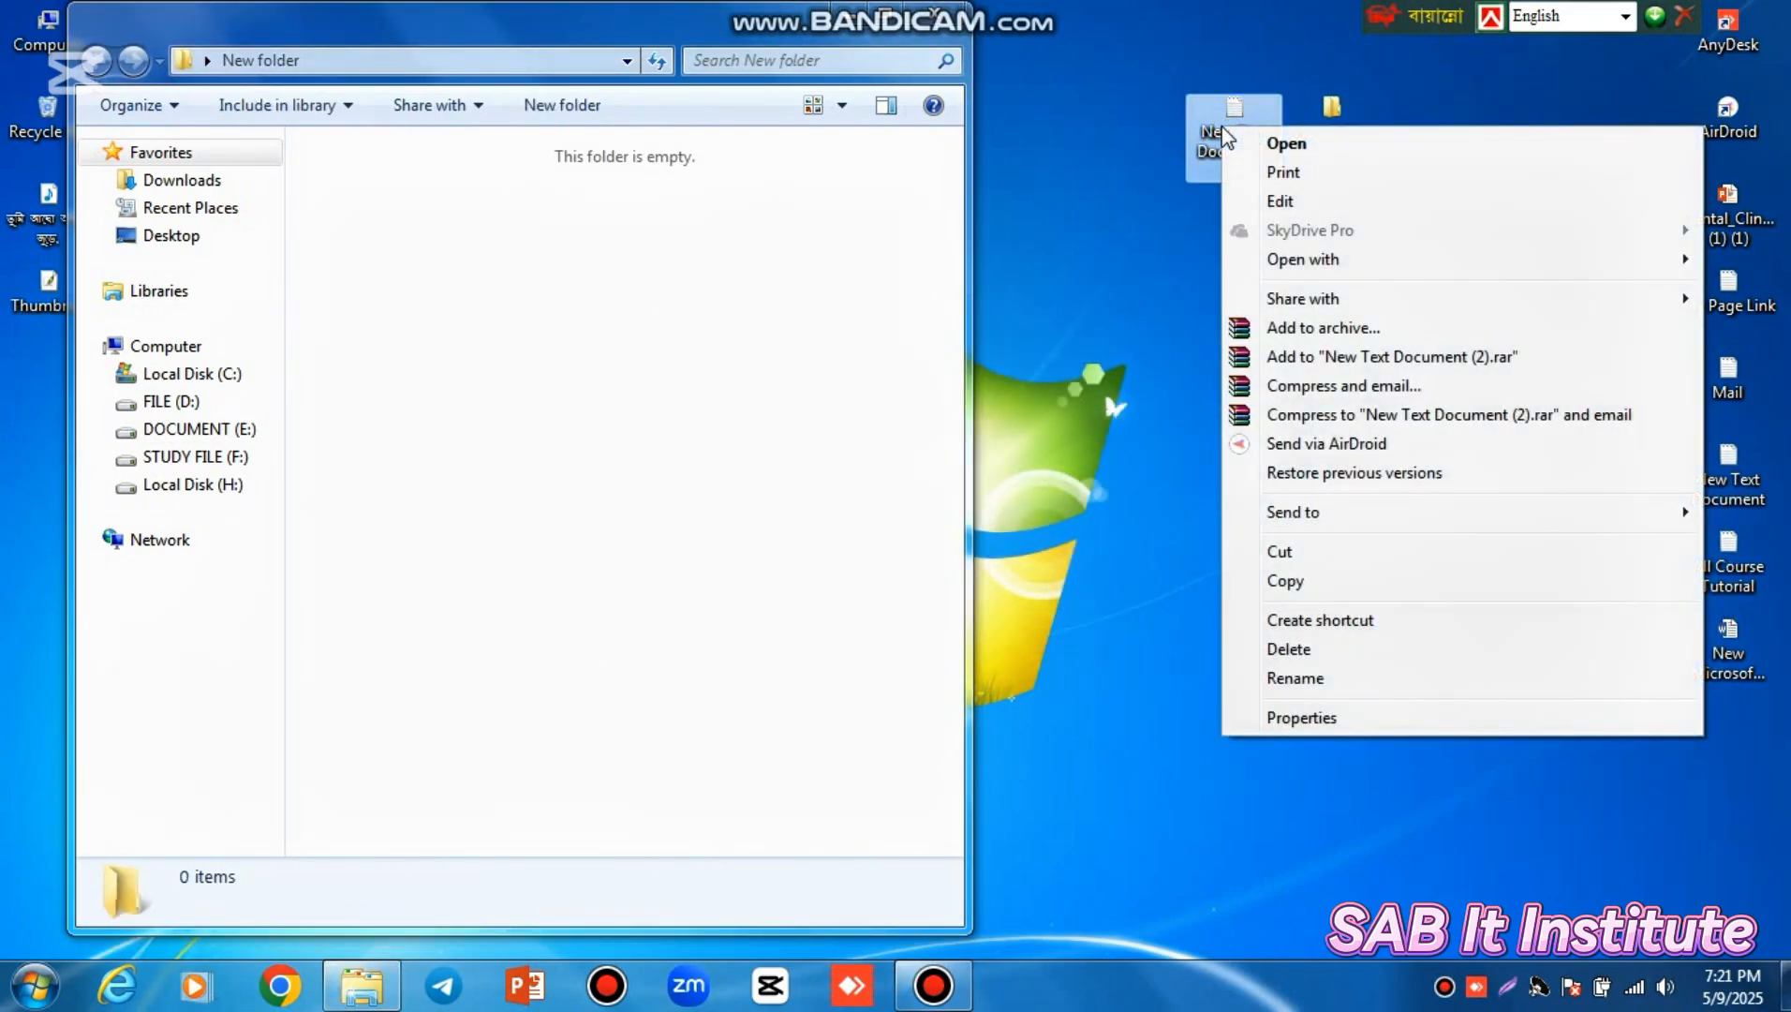
click(1246, 553)
click(392, 277)
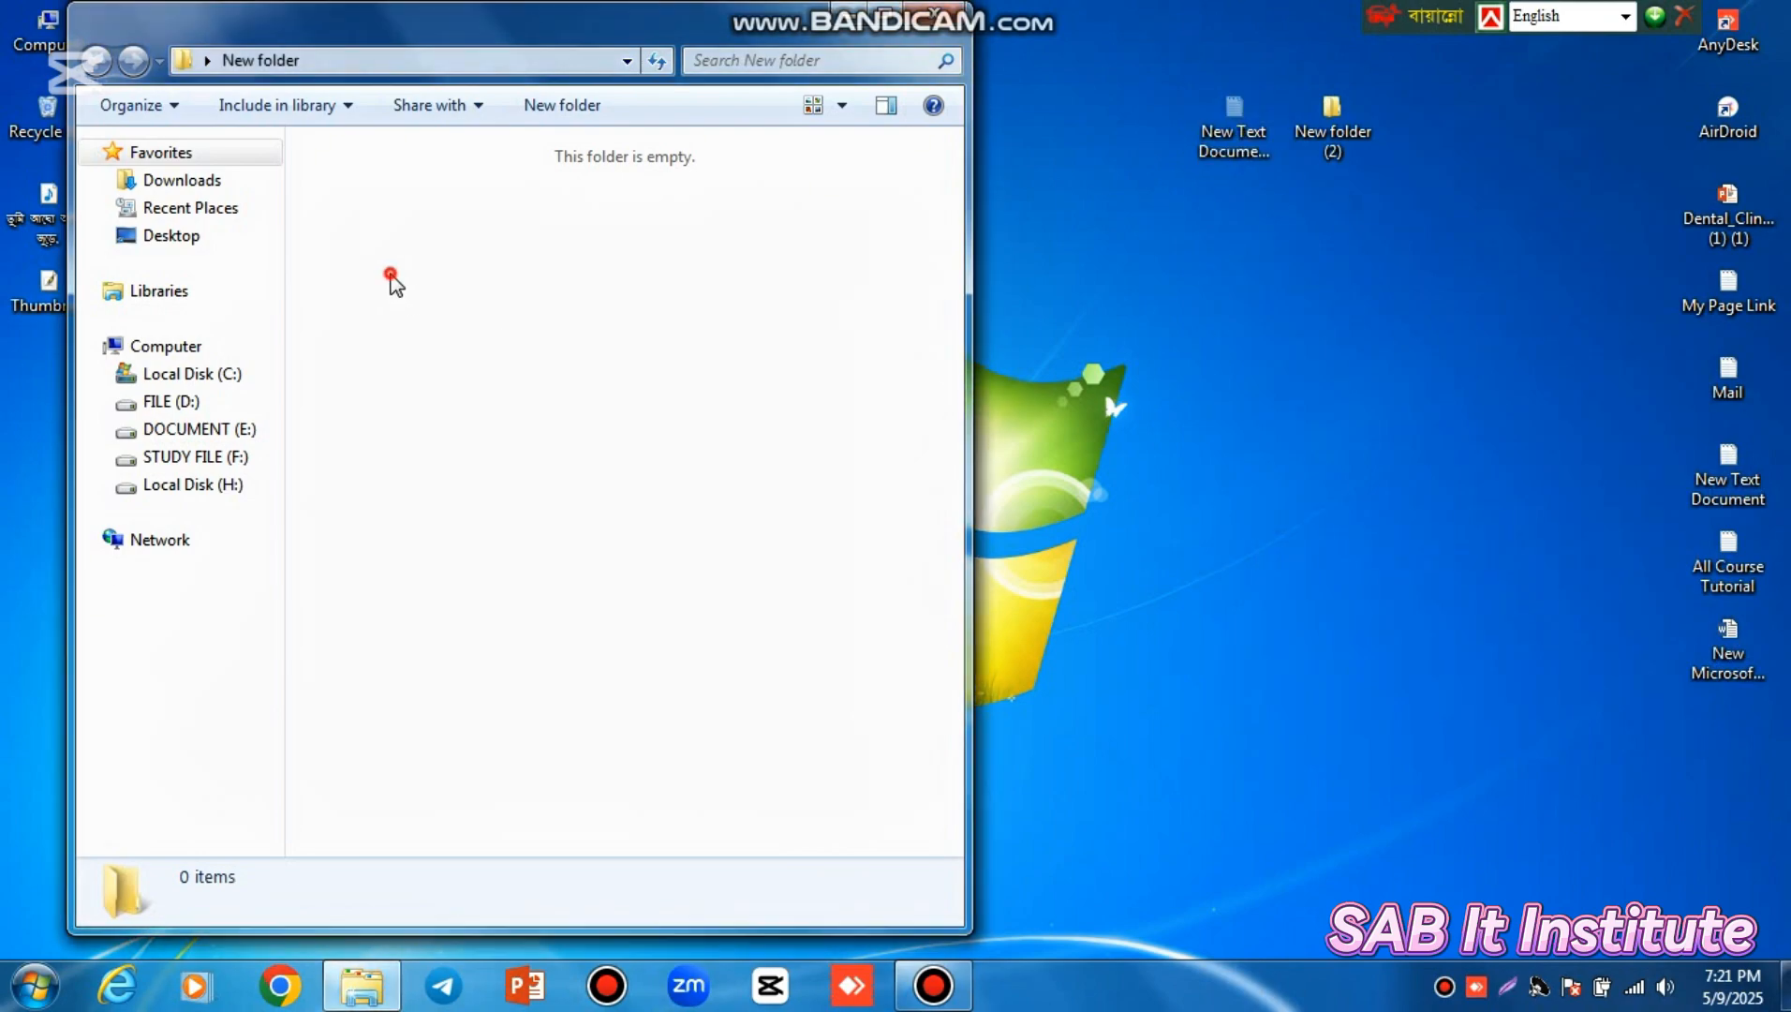
right_click(391, 277)
click(475, 455)
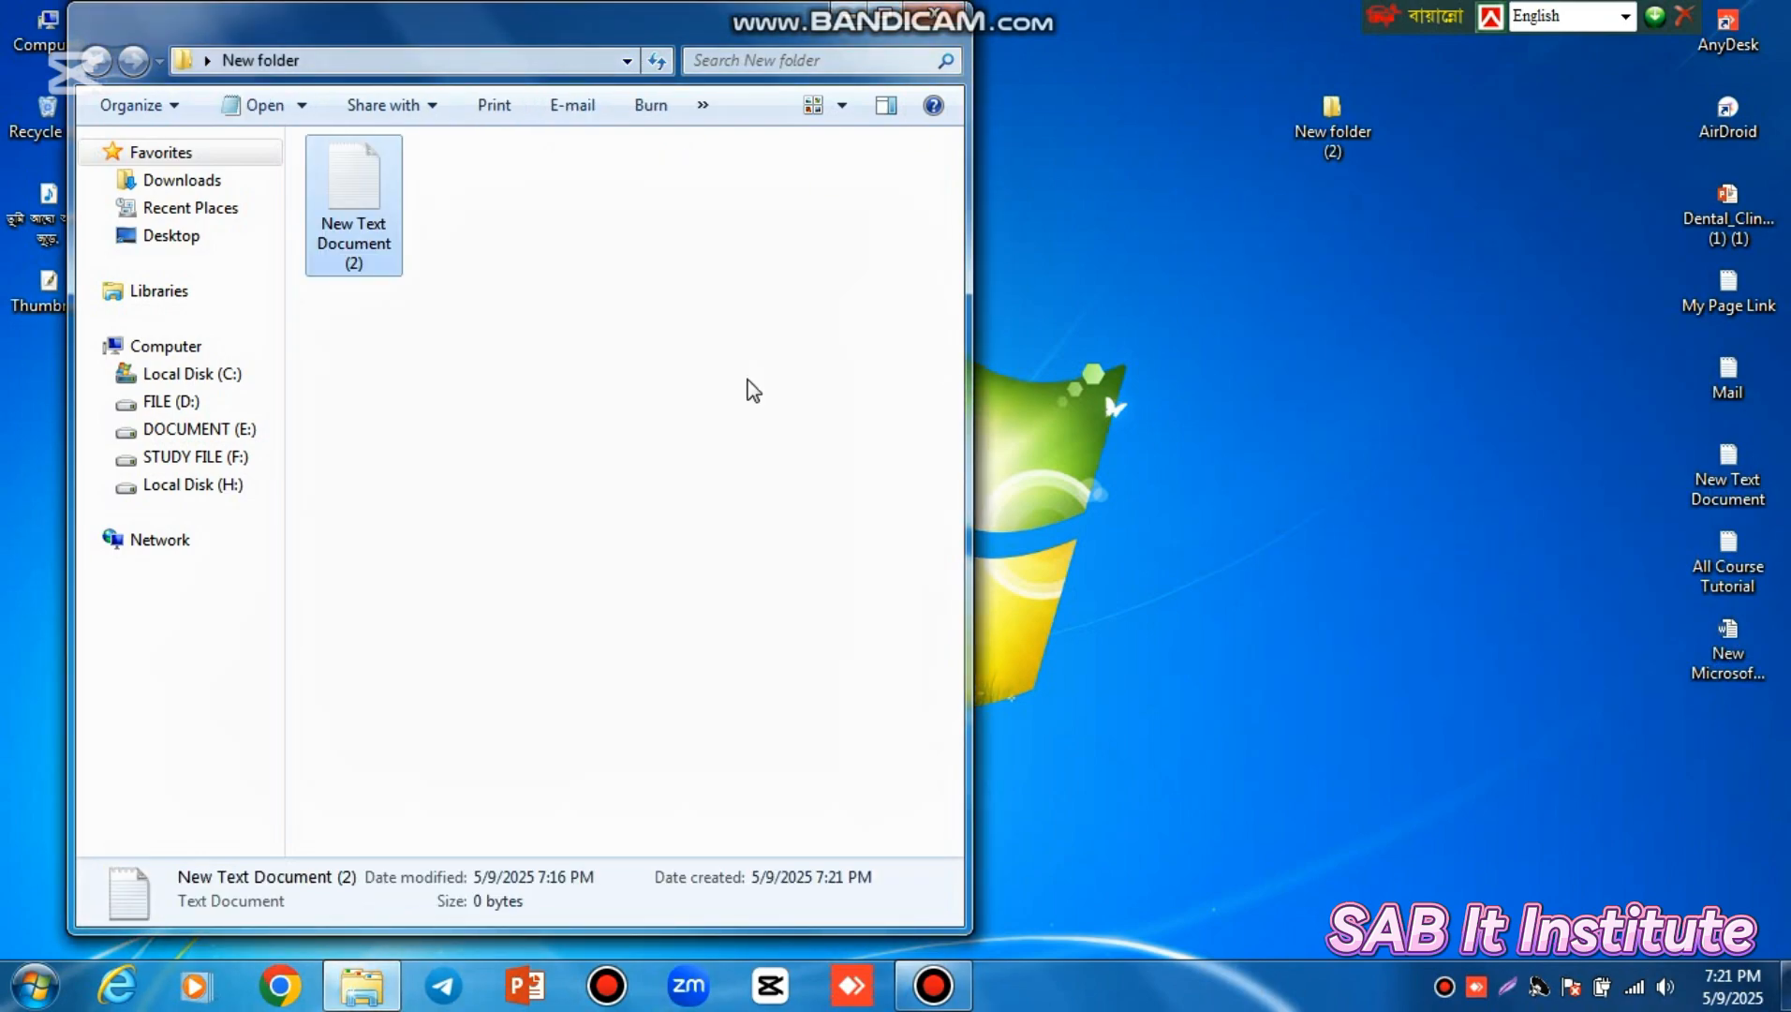
Cut New folder (2) from the desktop, paste it into New folder, and clear the selection
right_click(1338, 120)
click(1395, 567)
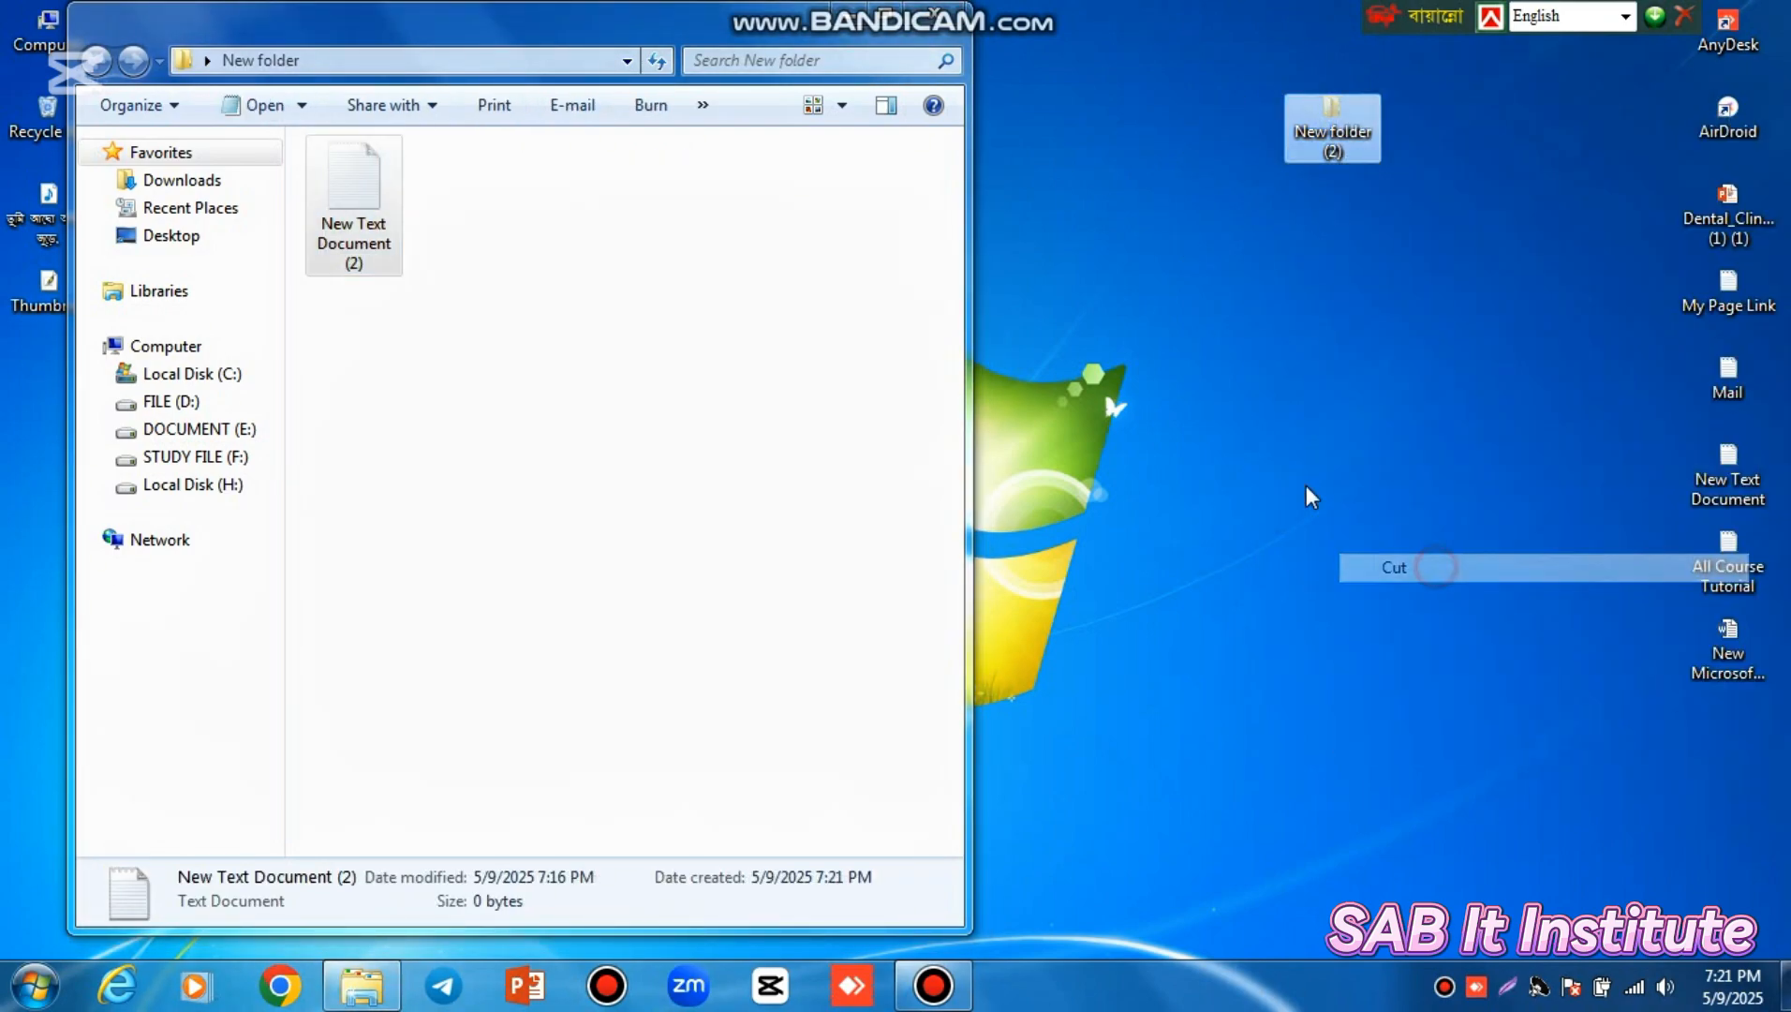
right_click(666, 255)
click(736, 436)
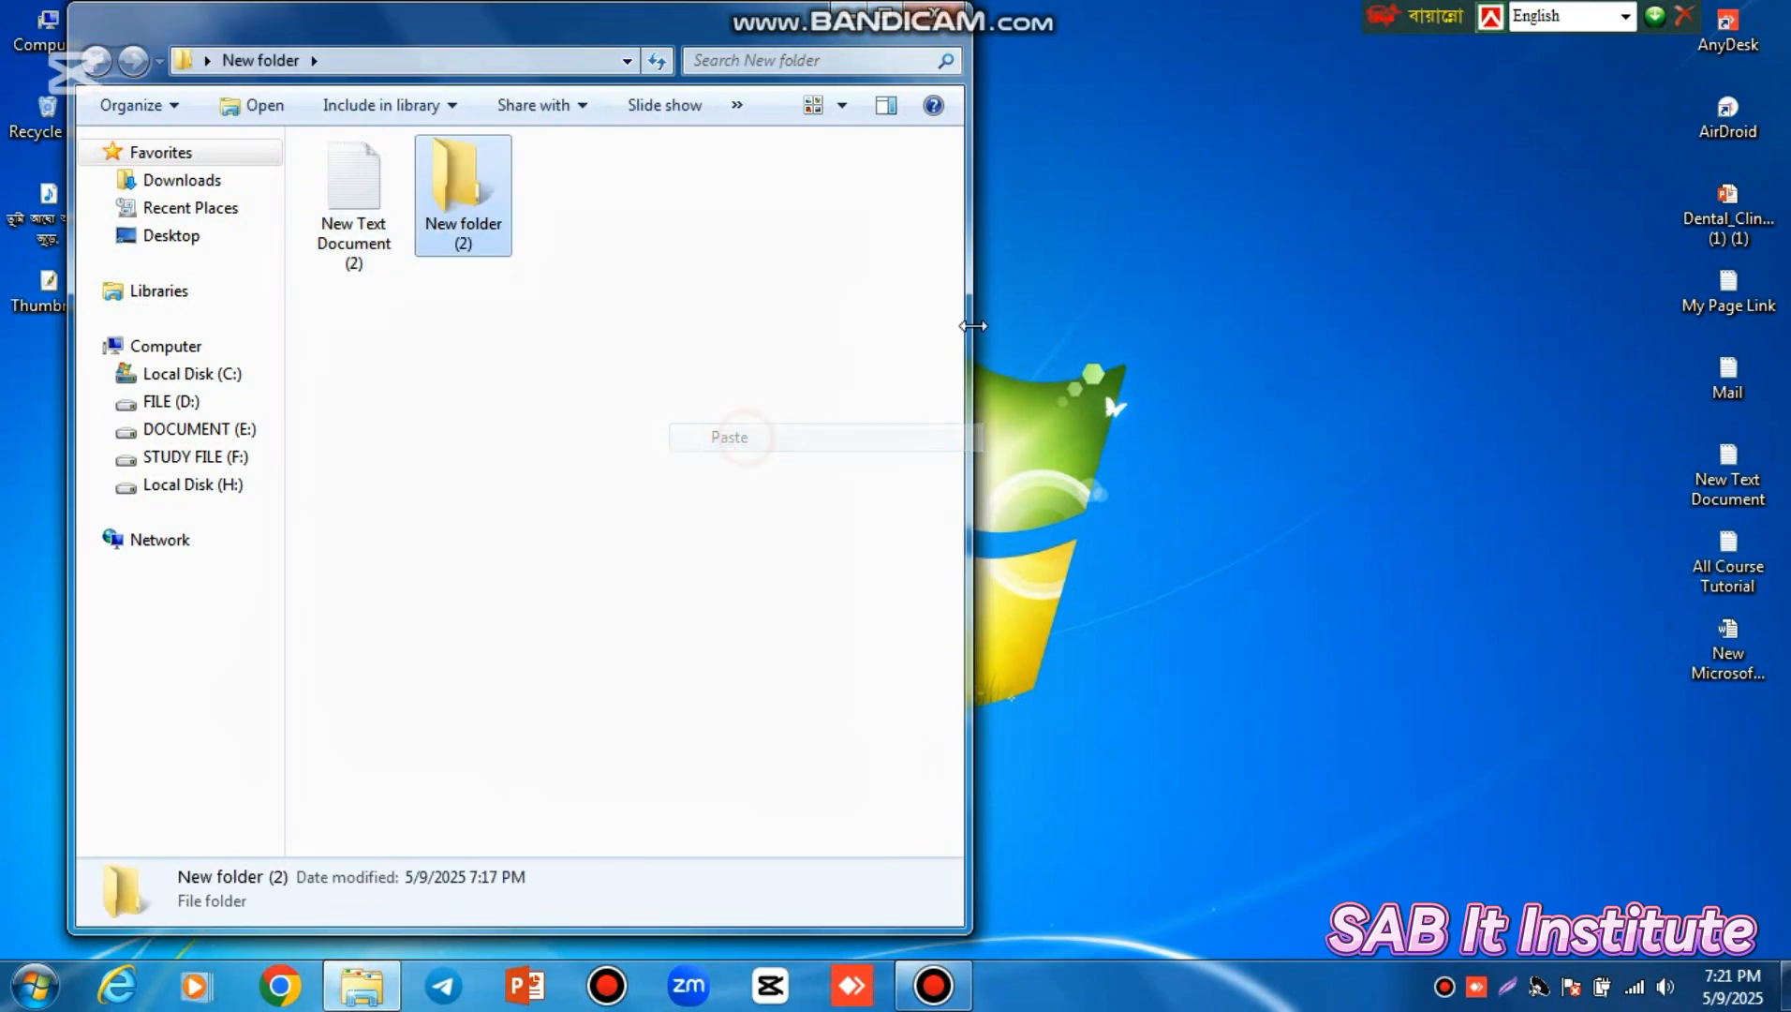
click(742, 192)
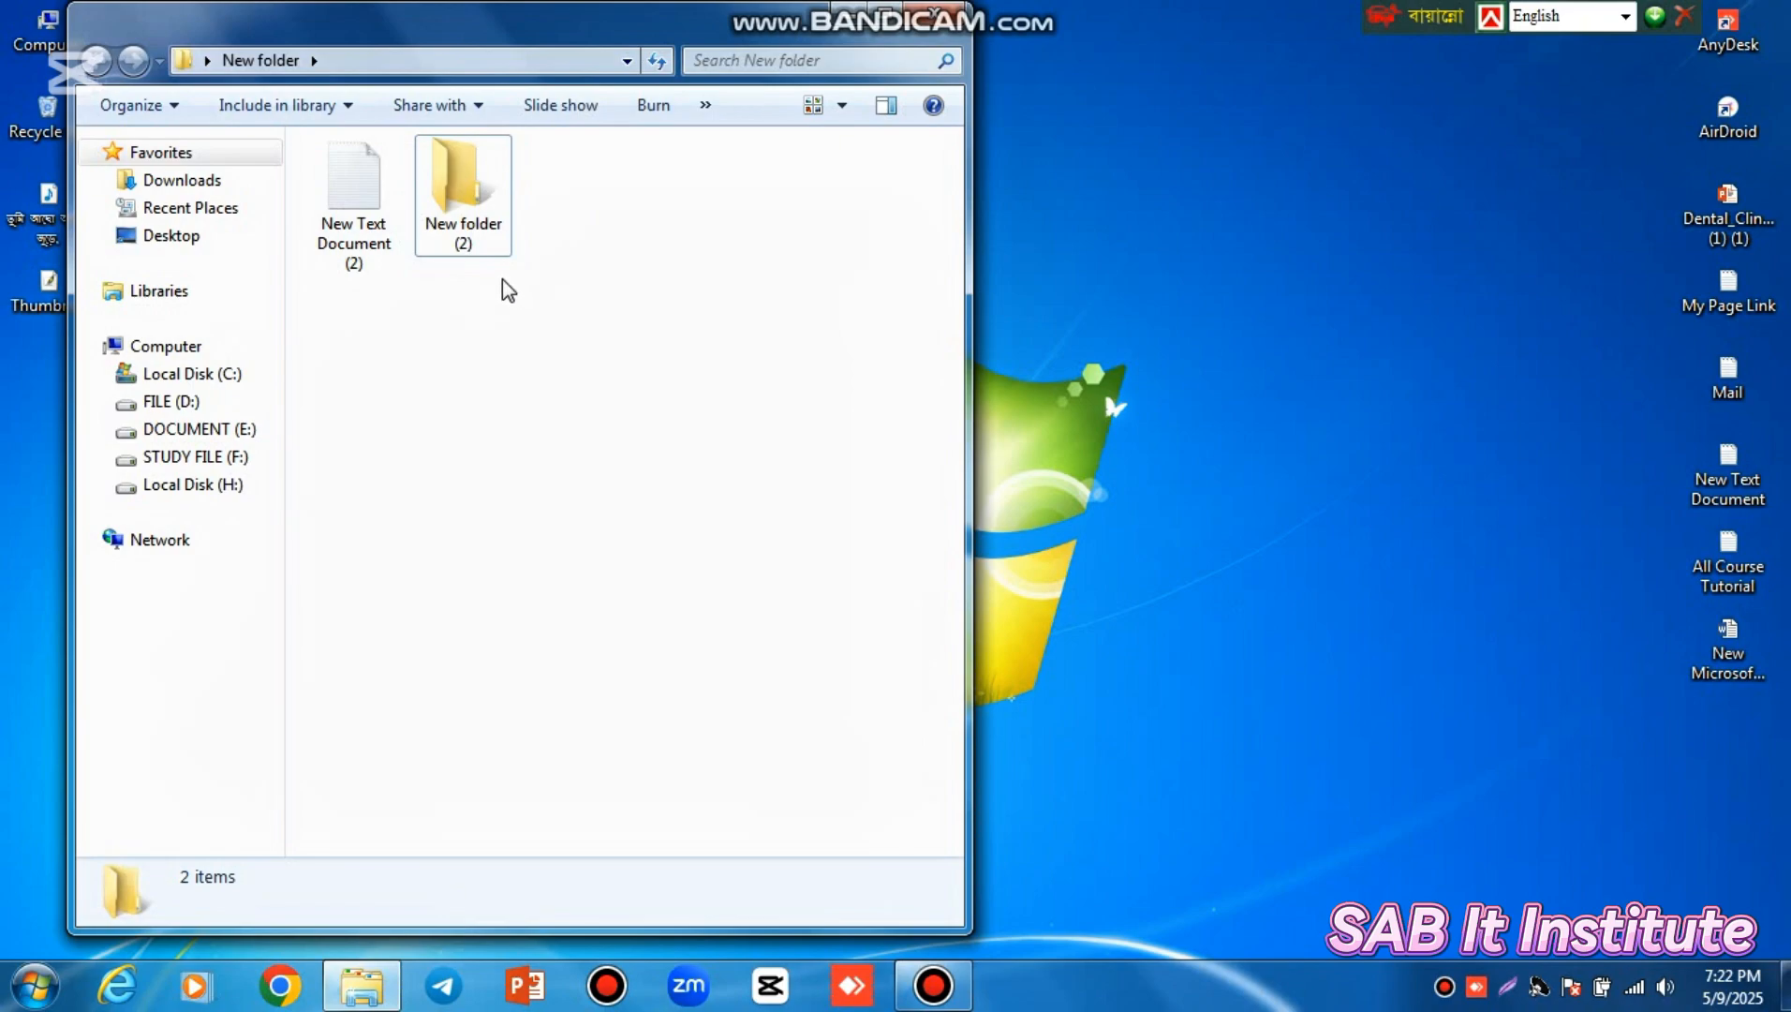
Move New Text Document (2) and New folder (2) out of New folder to the desktop, and refresh the desktop
drag(525, 342, 1144, 392)
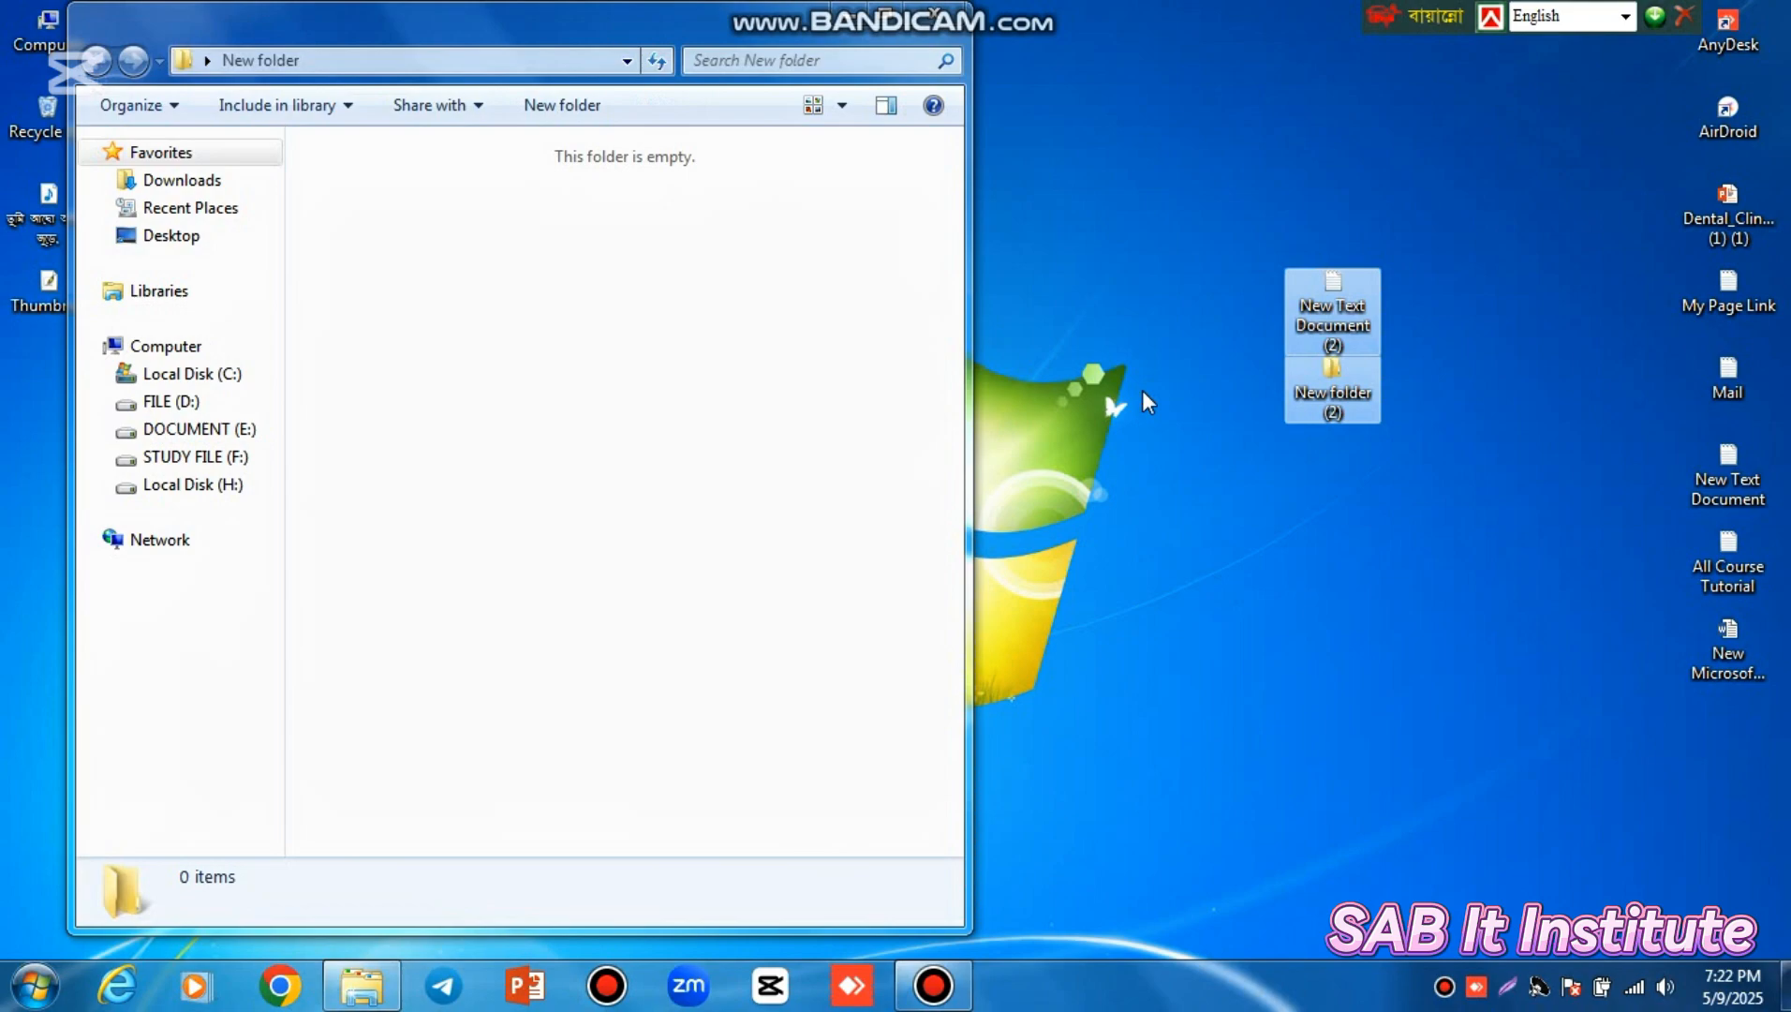
click(1420, 436)
right_click(1283, 115)
click(1364, 192)
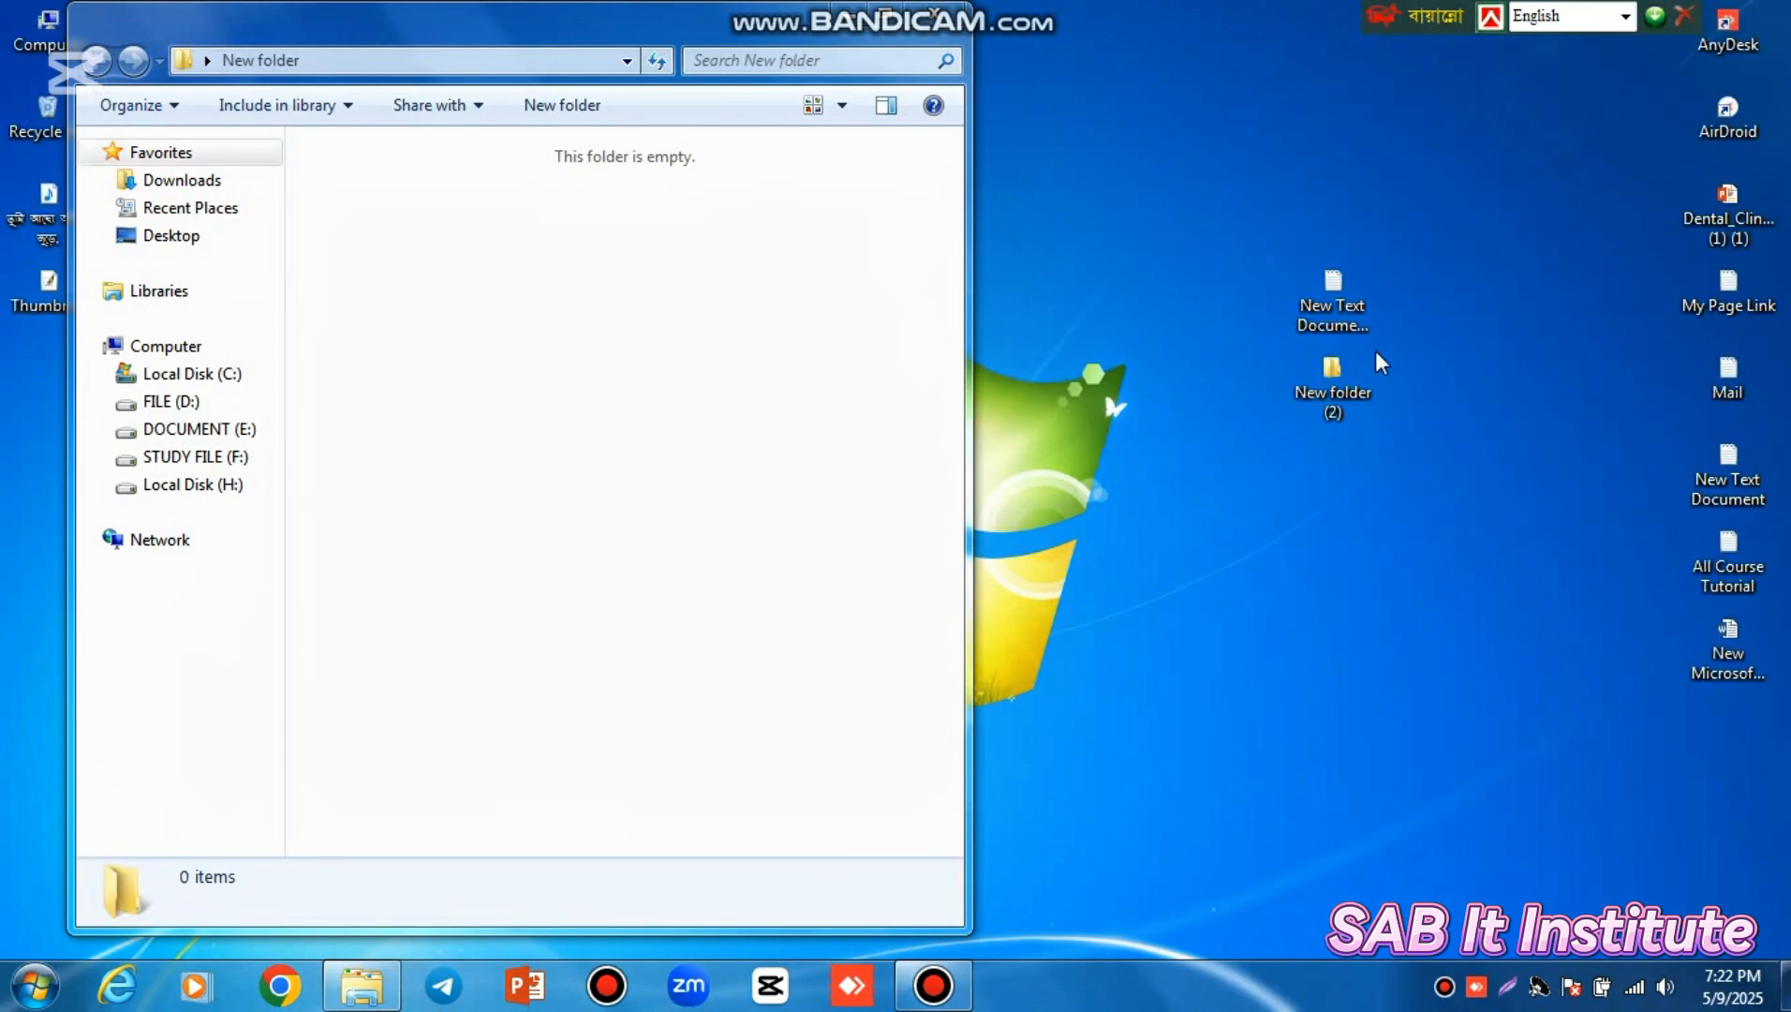
Copy New Text Document (2) and New folder (2) together from the desktop and paste them into New folder
click(1323, 320)
click(1324, 320)
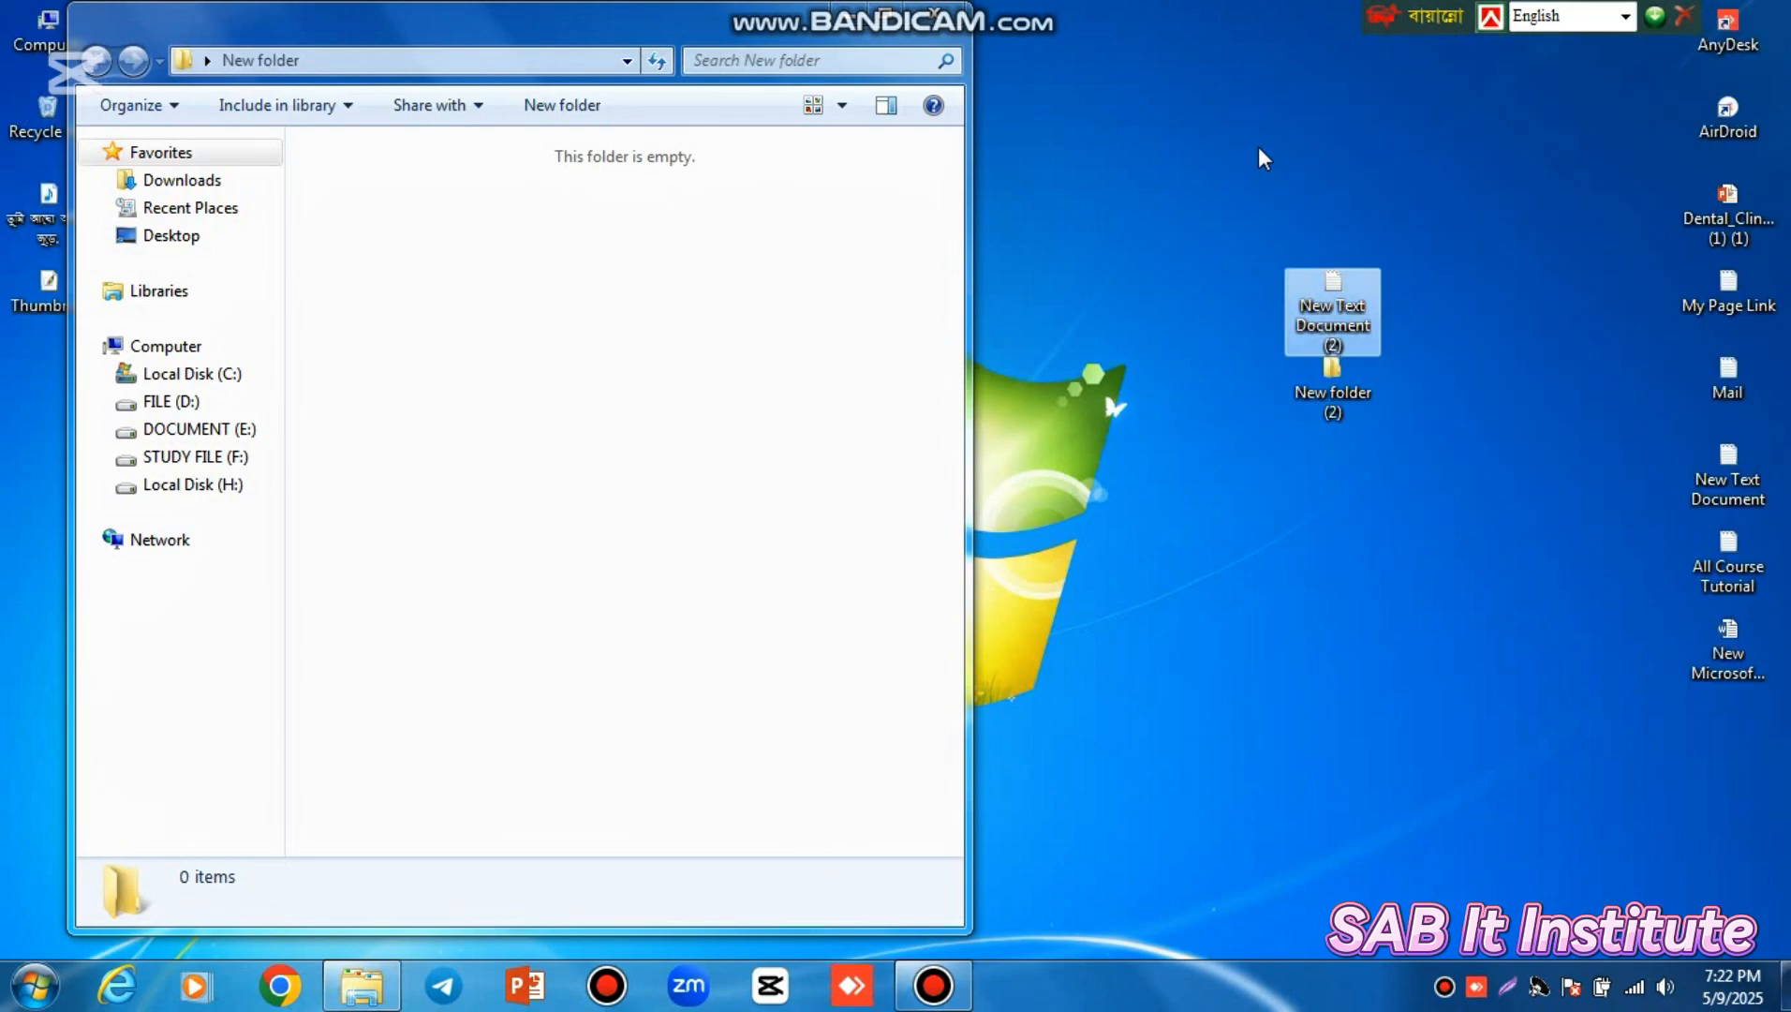
drag(1210, 232, 1439, 499)
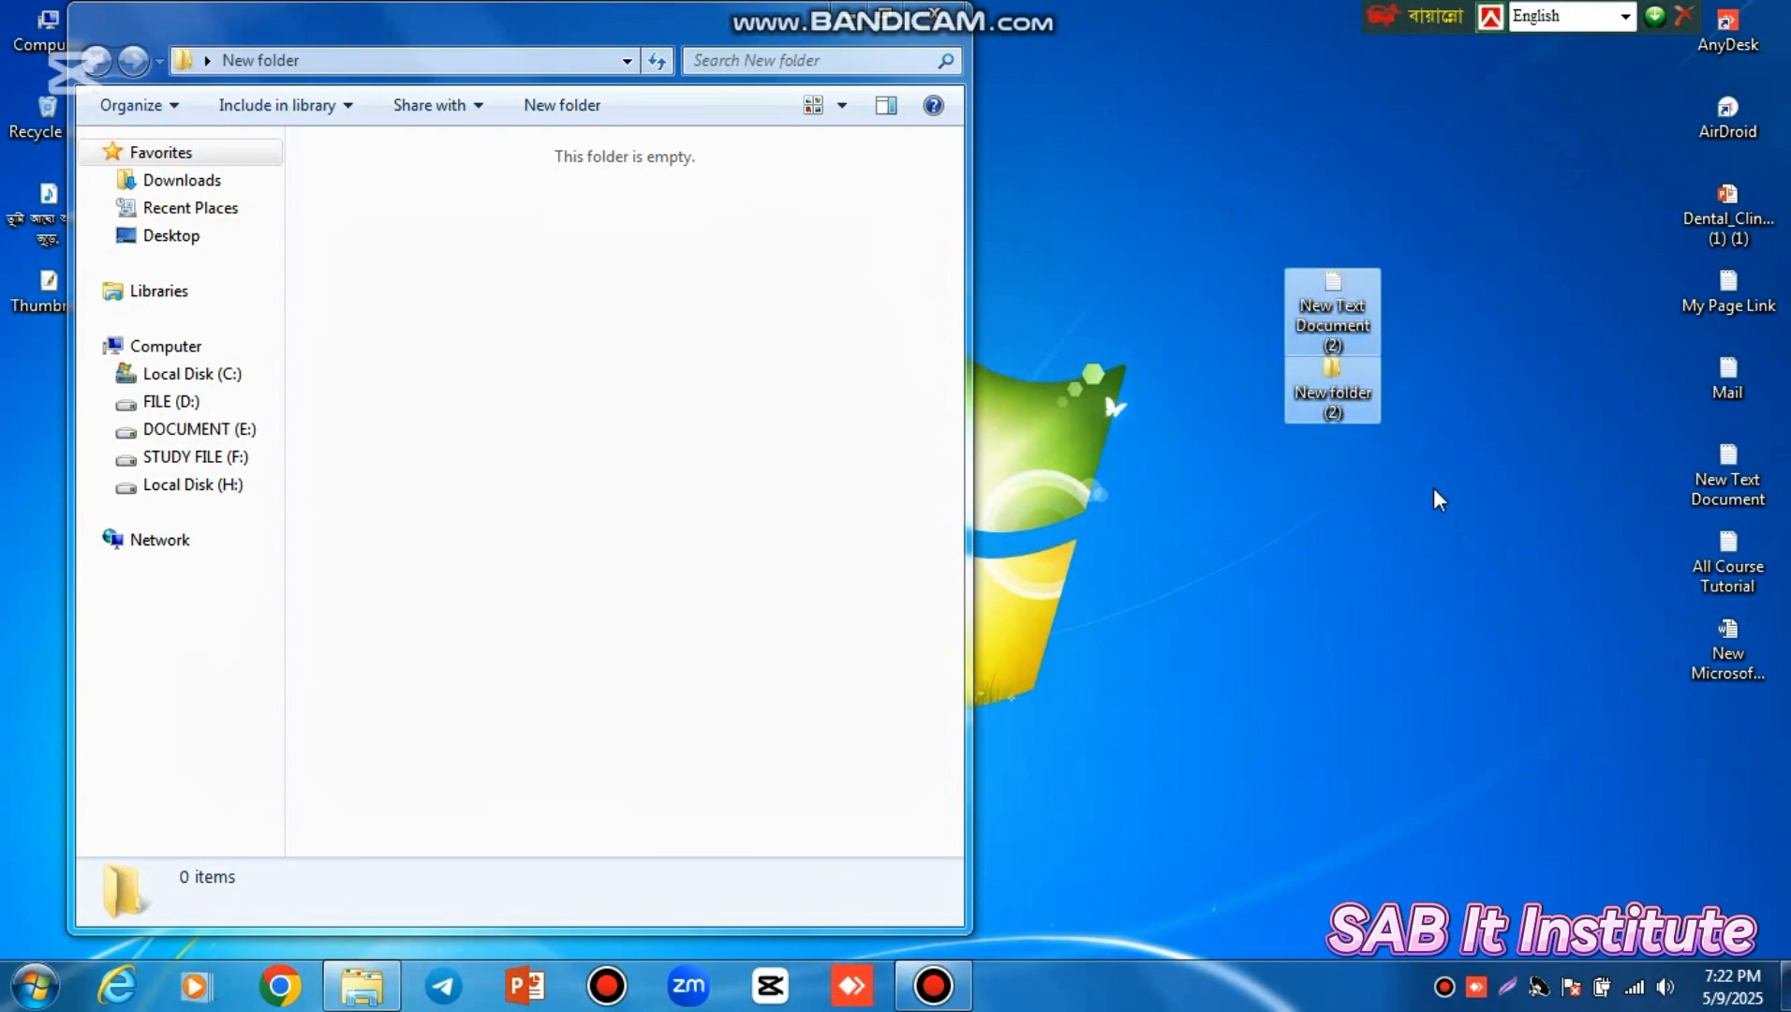
key(ctrl+c)
click(607, 249)
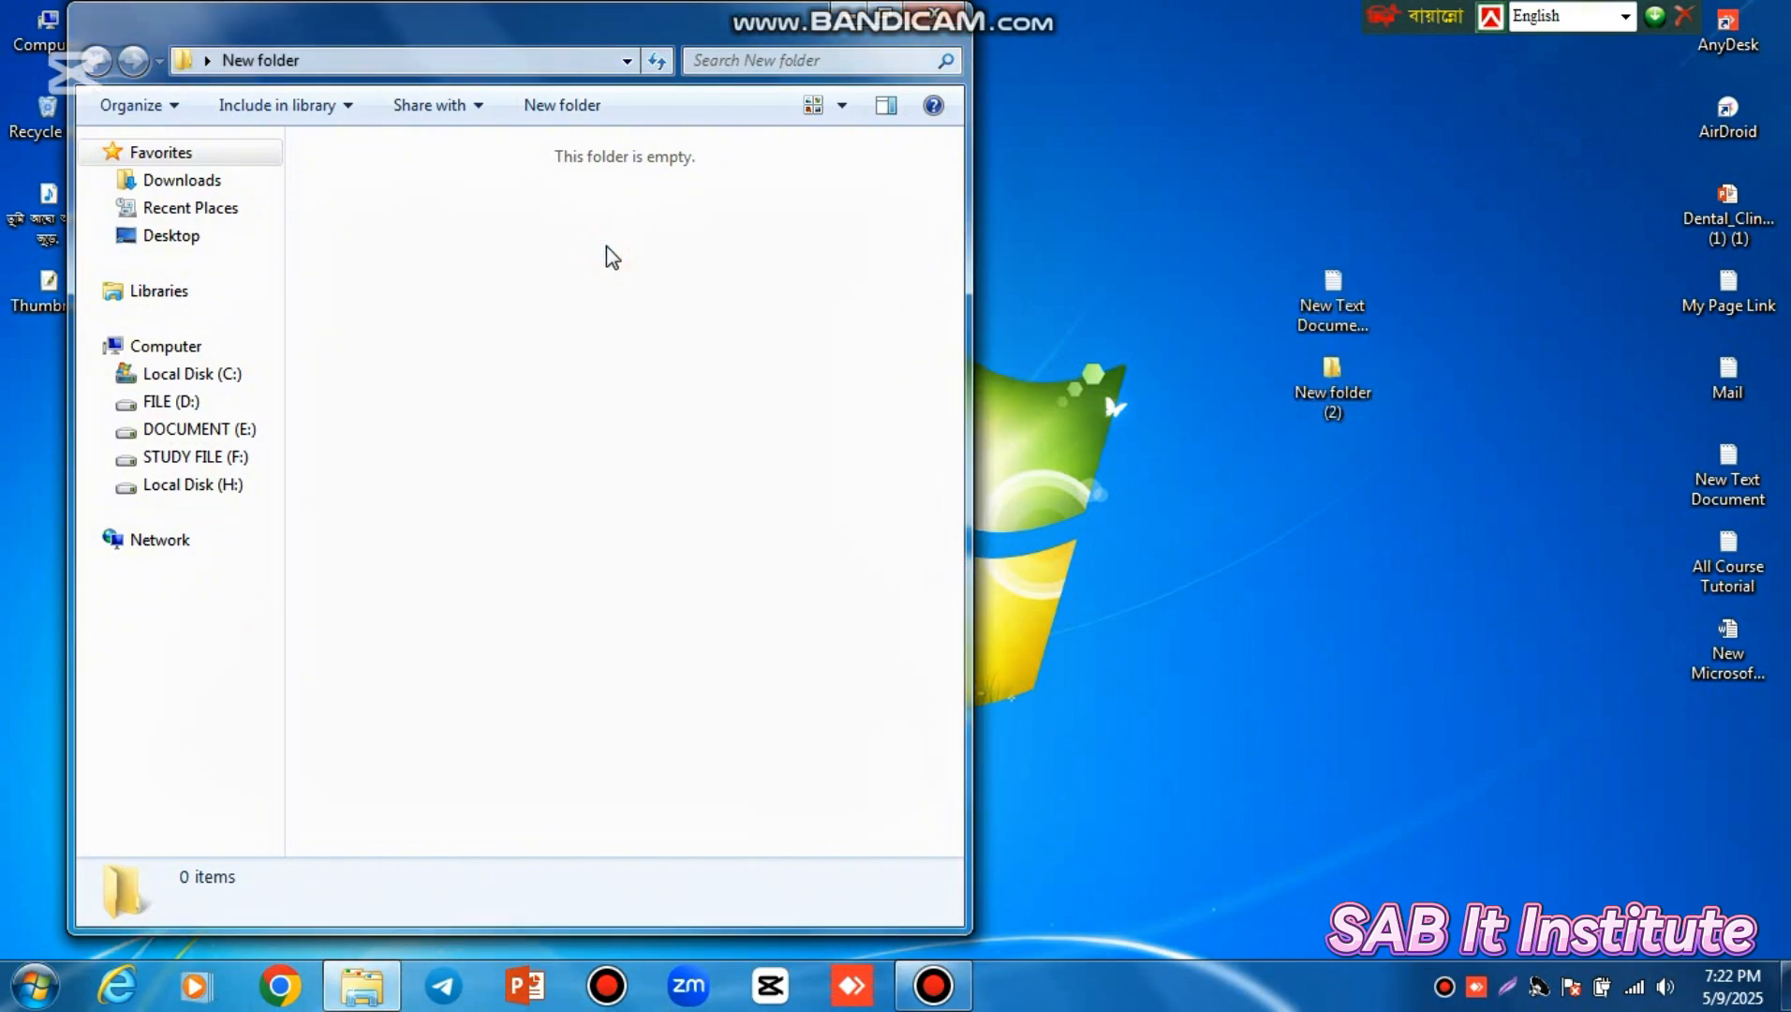
key(ctrl+v)
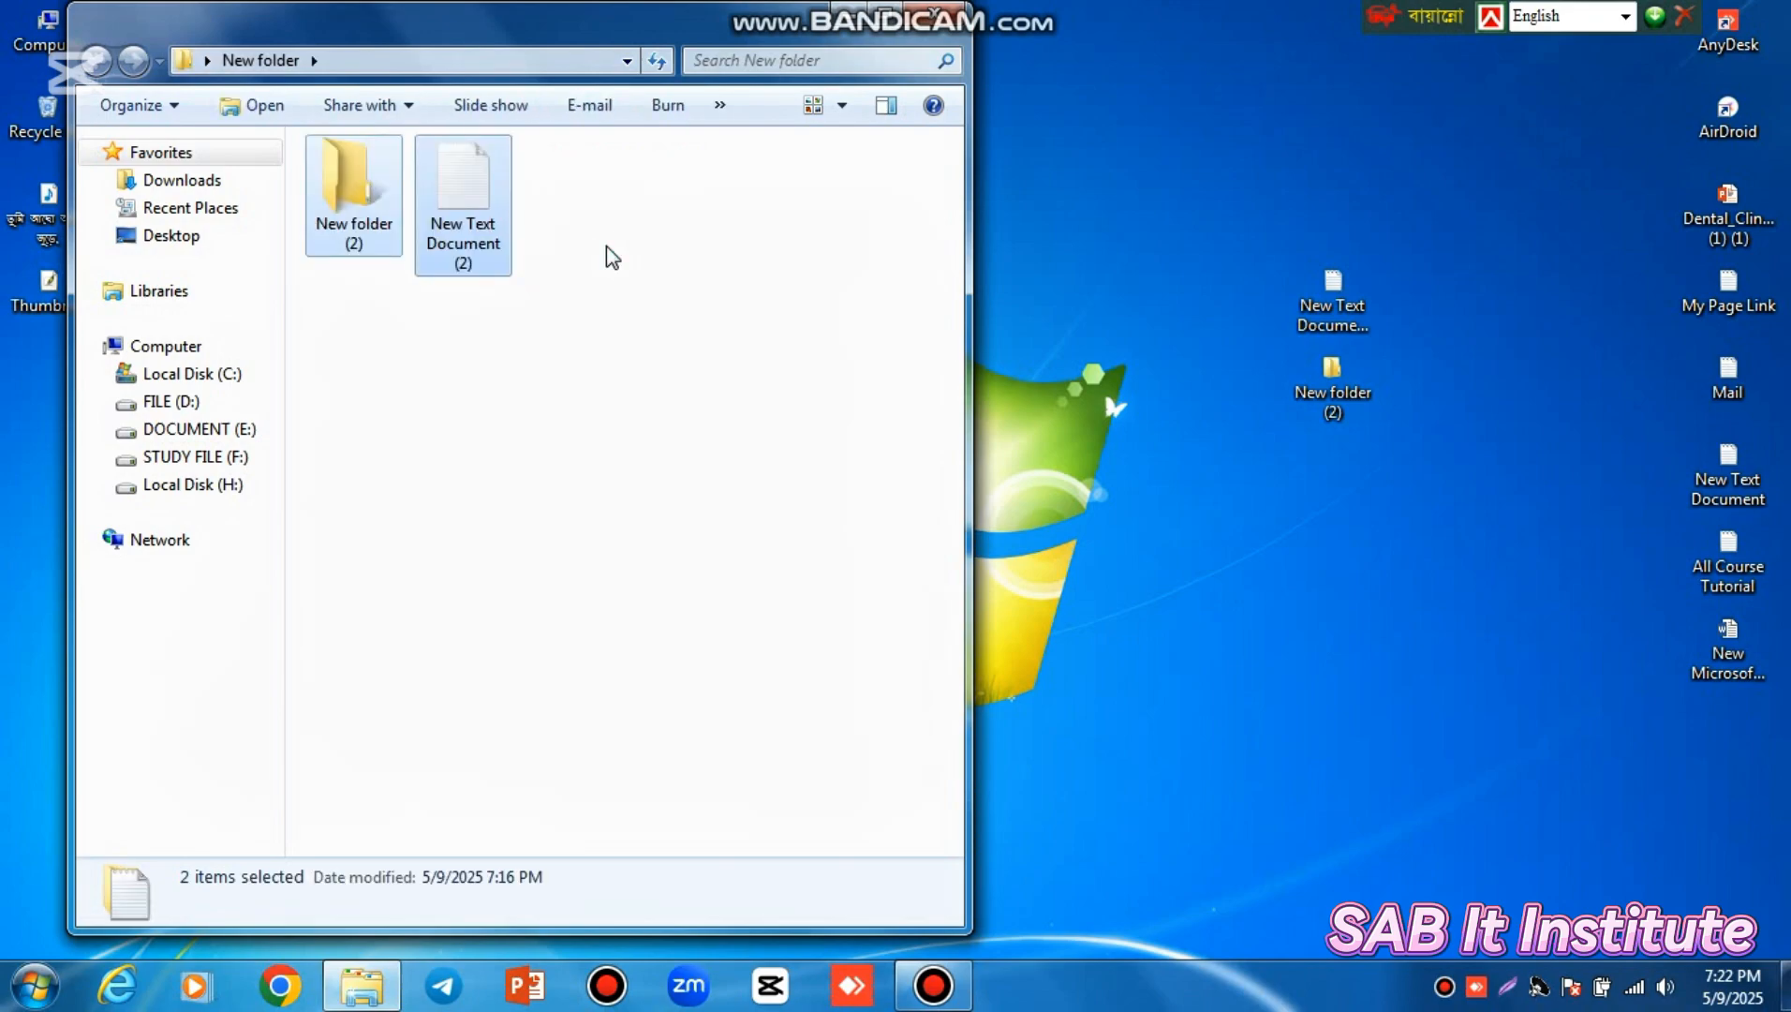
Delete the copies of New Text Document (2) and New folder (2) inside New folder, keeping the desktop originals
drag(1221, 151, 1416, 426)
click(1429, 470)
drag(745, 270, 272, 157)
key(Delete)
key(Return)
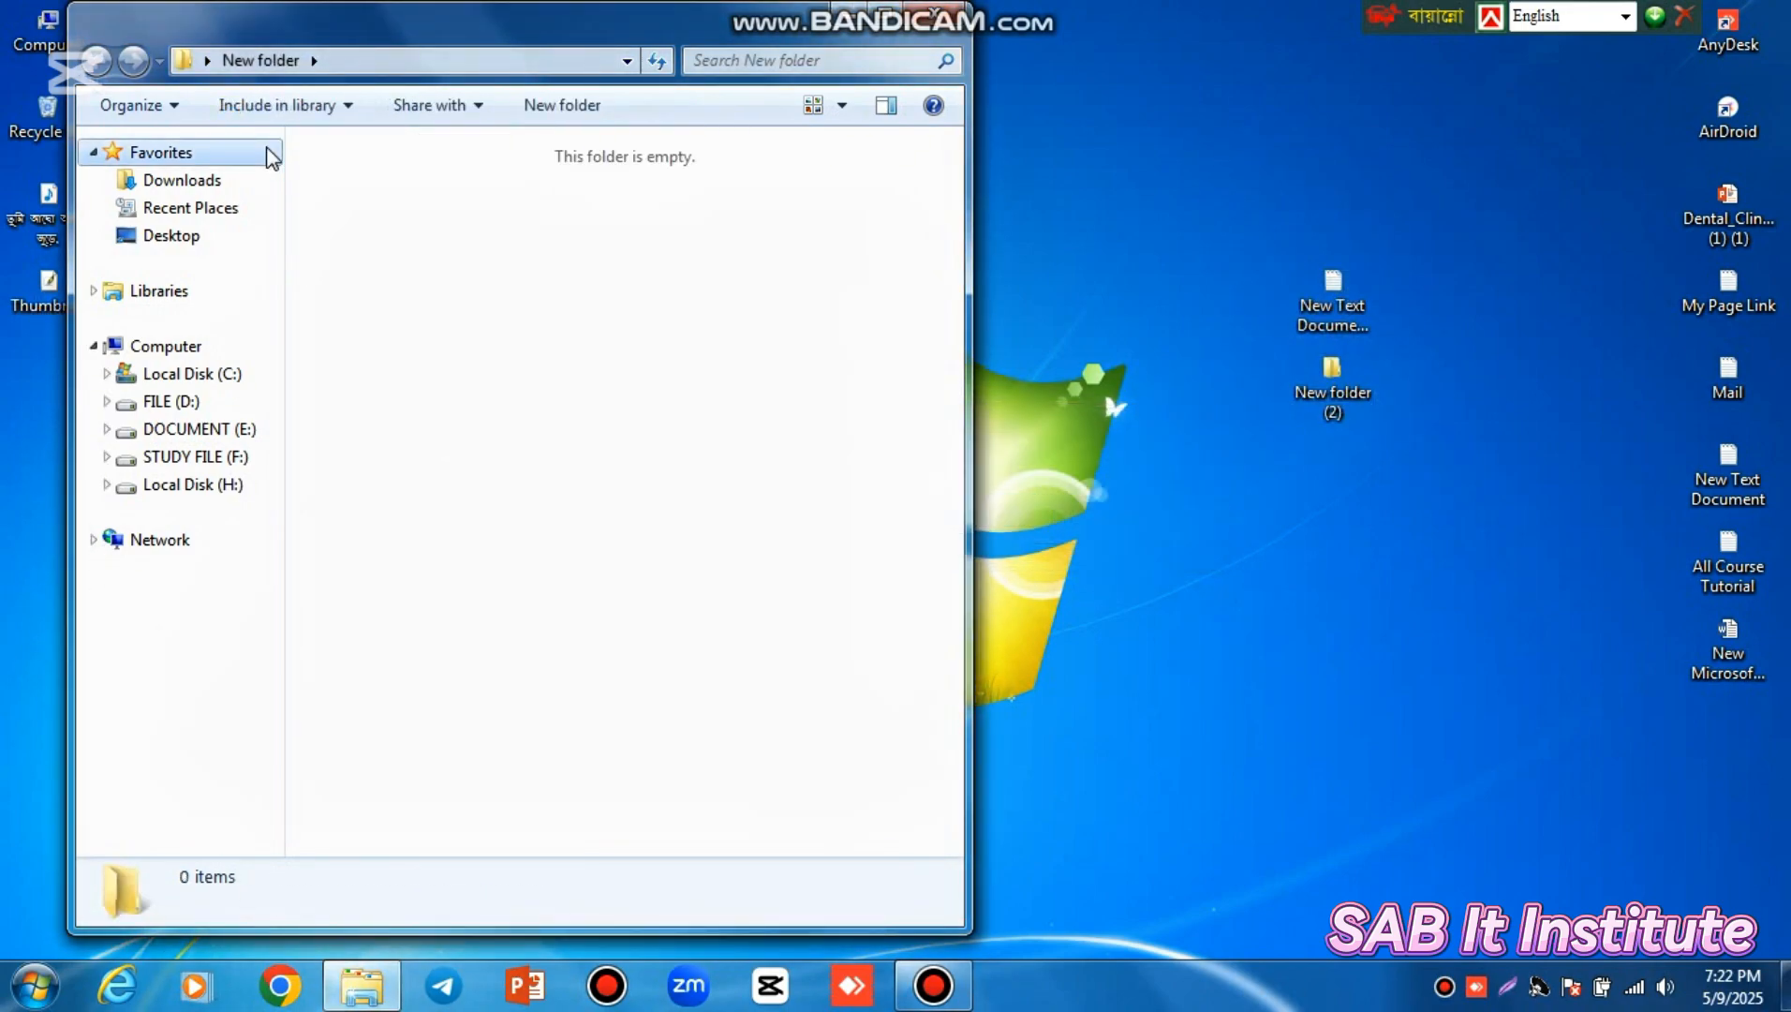
Cut New Text Document (2) and New folder (2) together from the desktop and paste them into New folder
drag(1208, 170, 1449, 484)
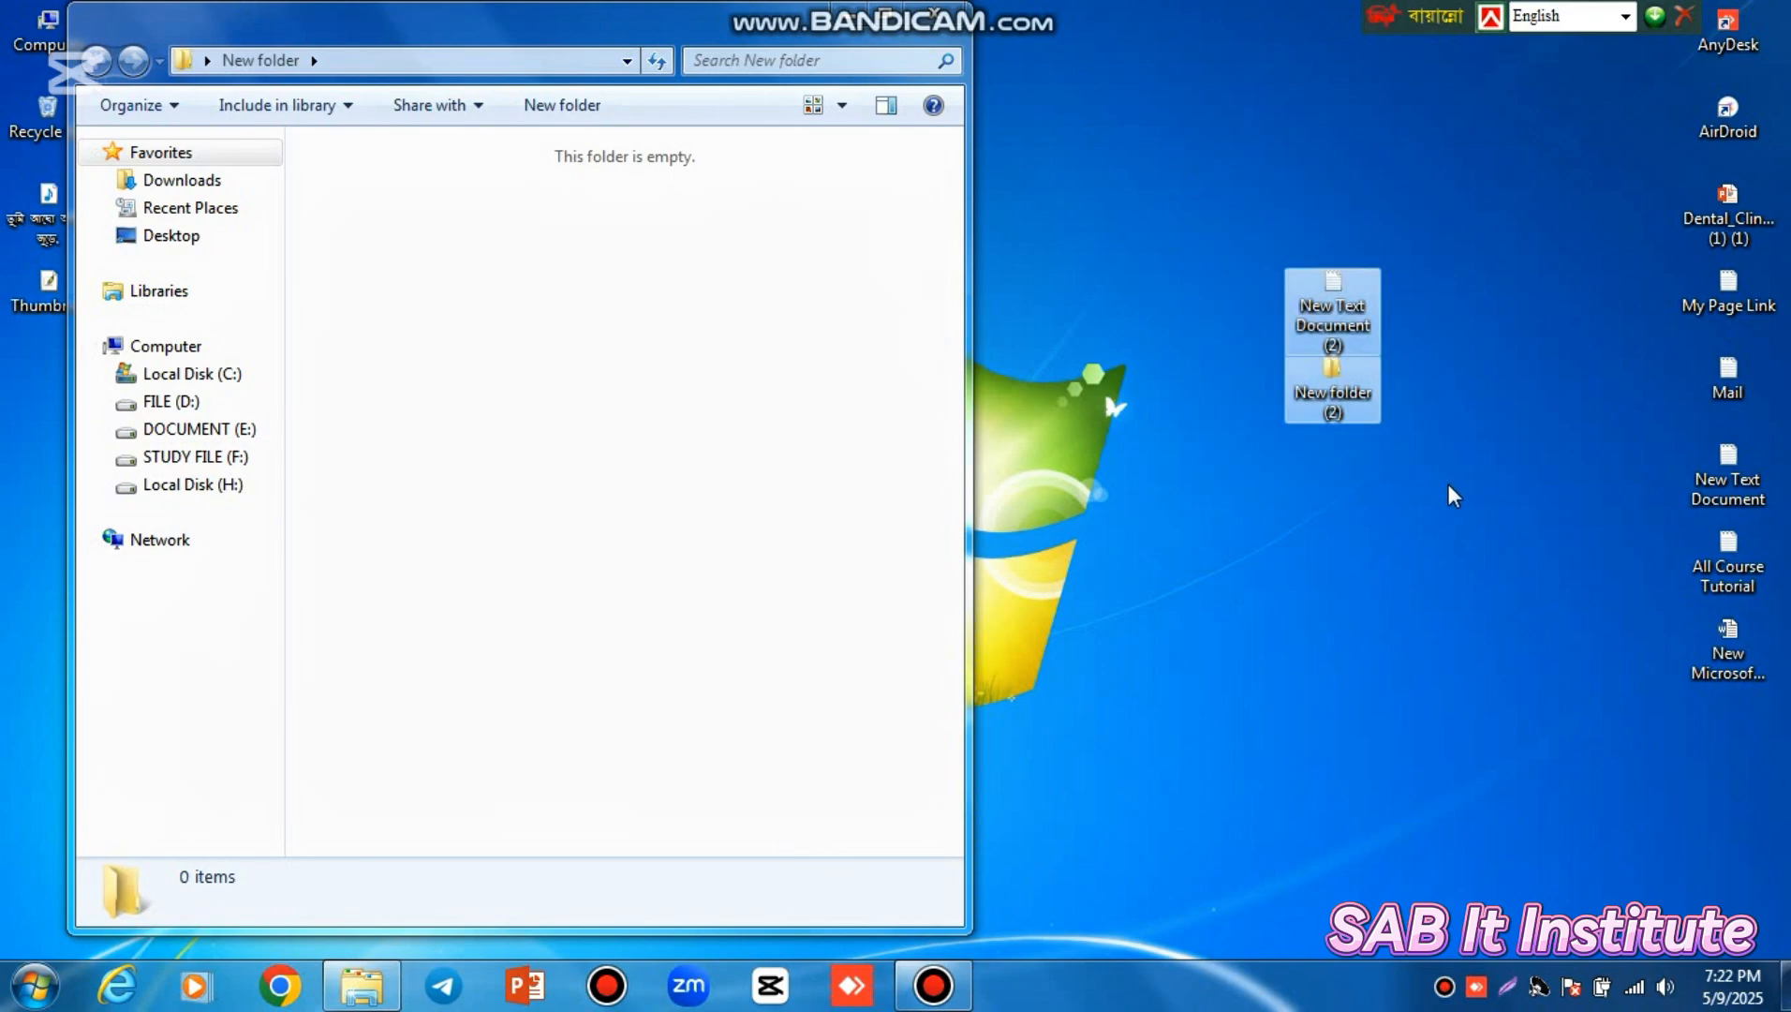
key(ctrl+c)
key(ctrl+x)
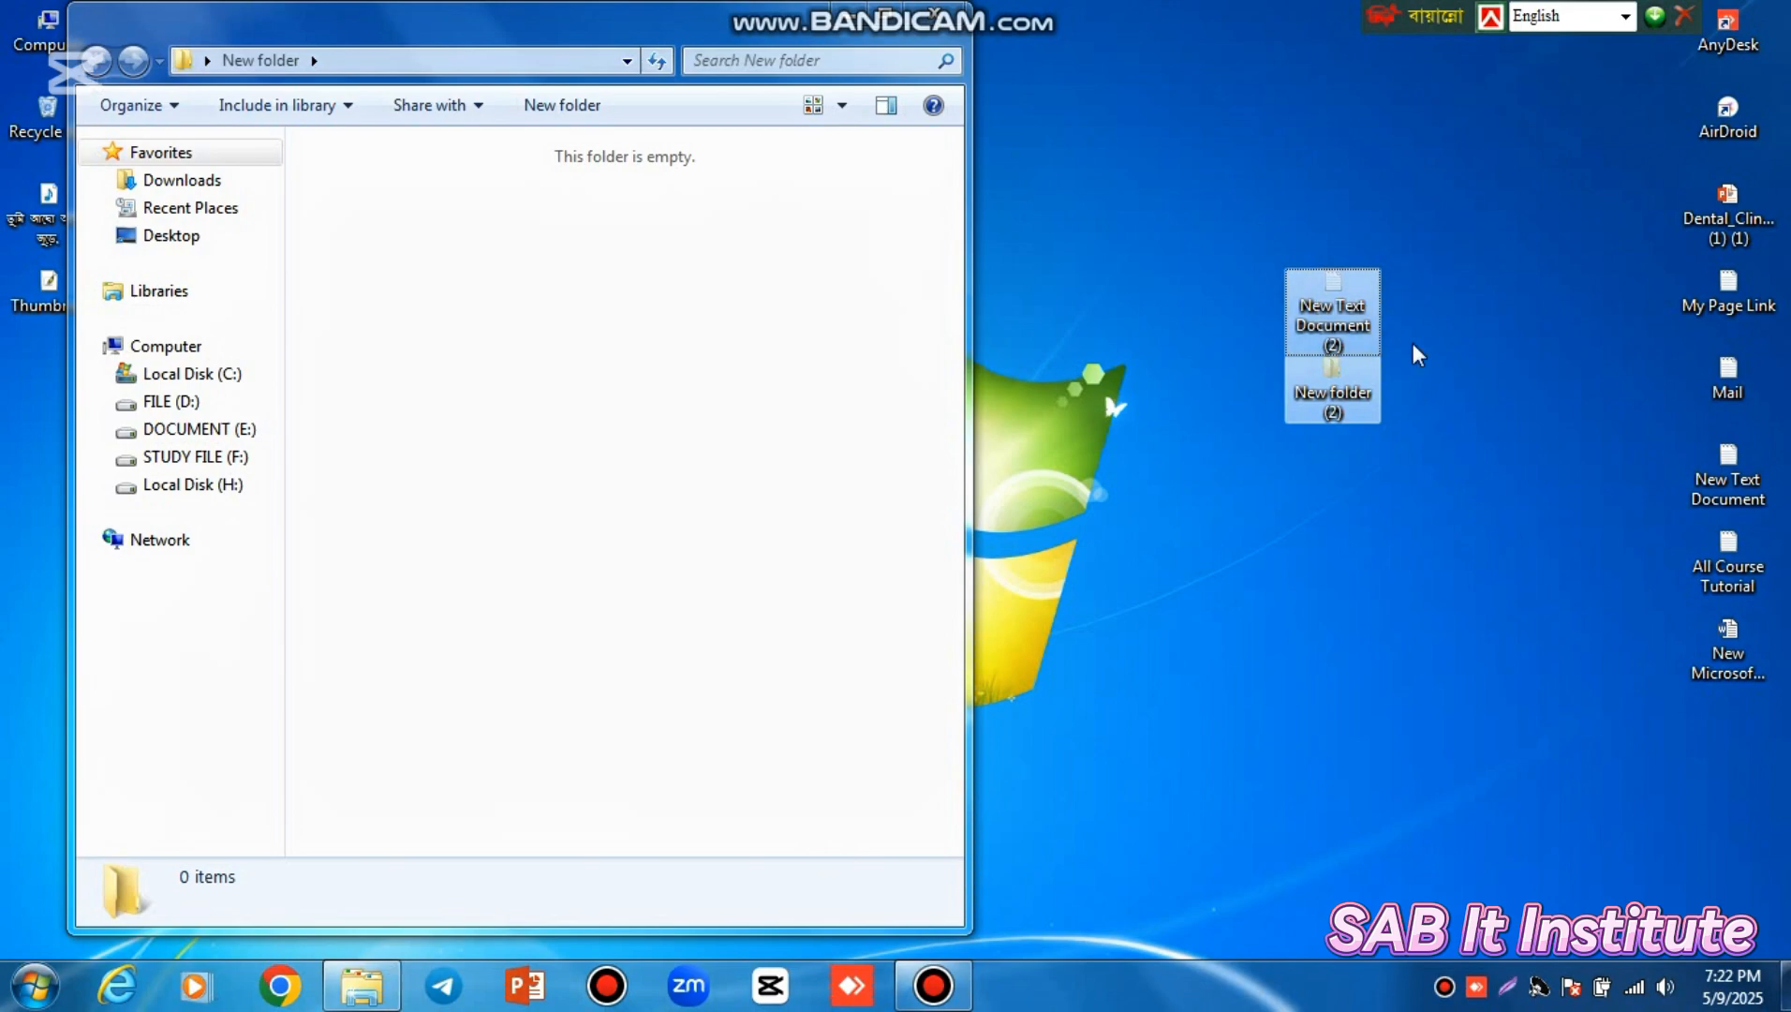
click(448, 233)
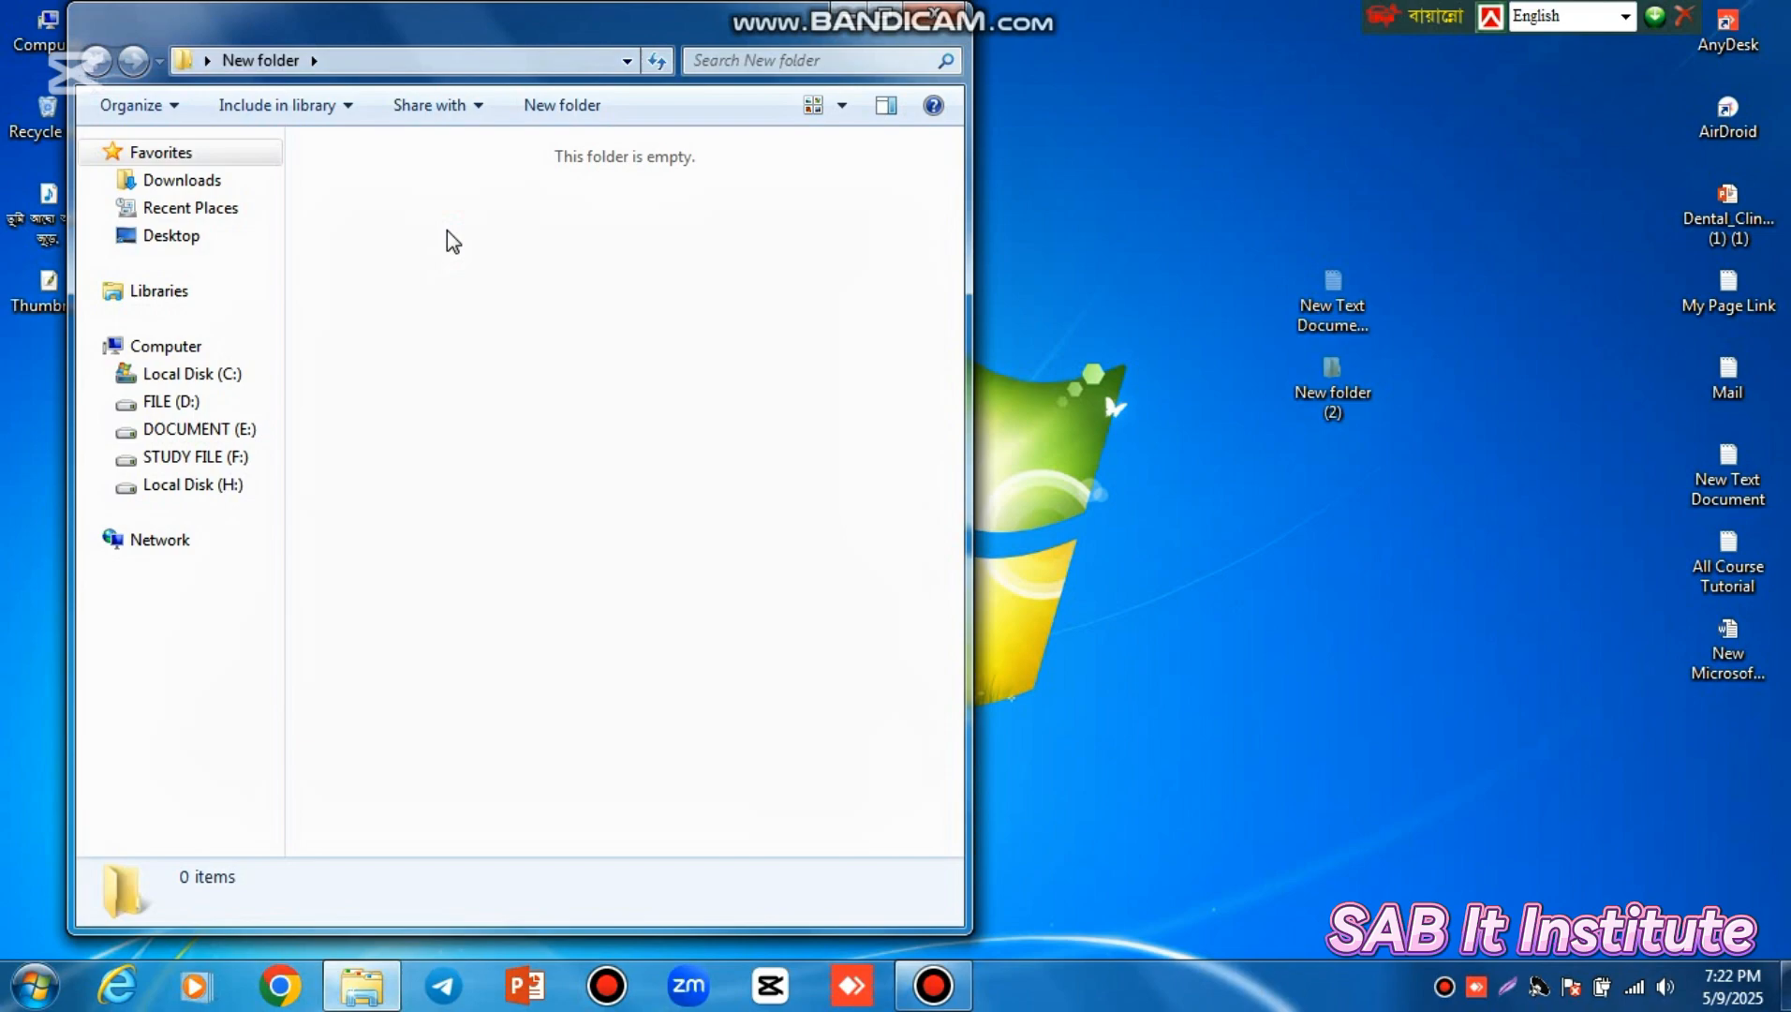
click(609, 314)
key(ctrl+v)
click(662, 326)
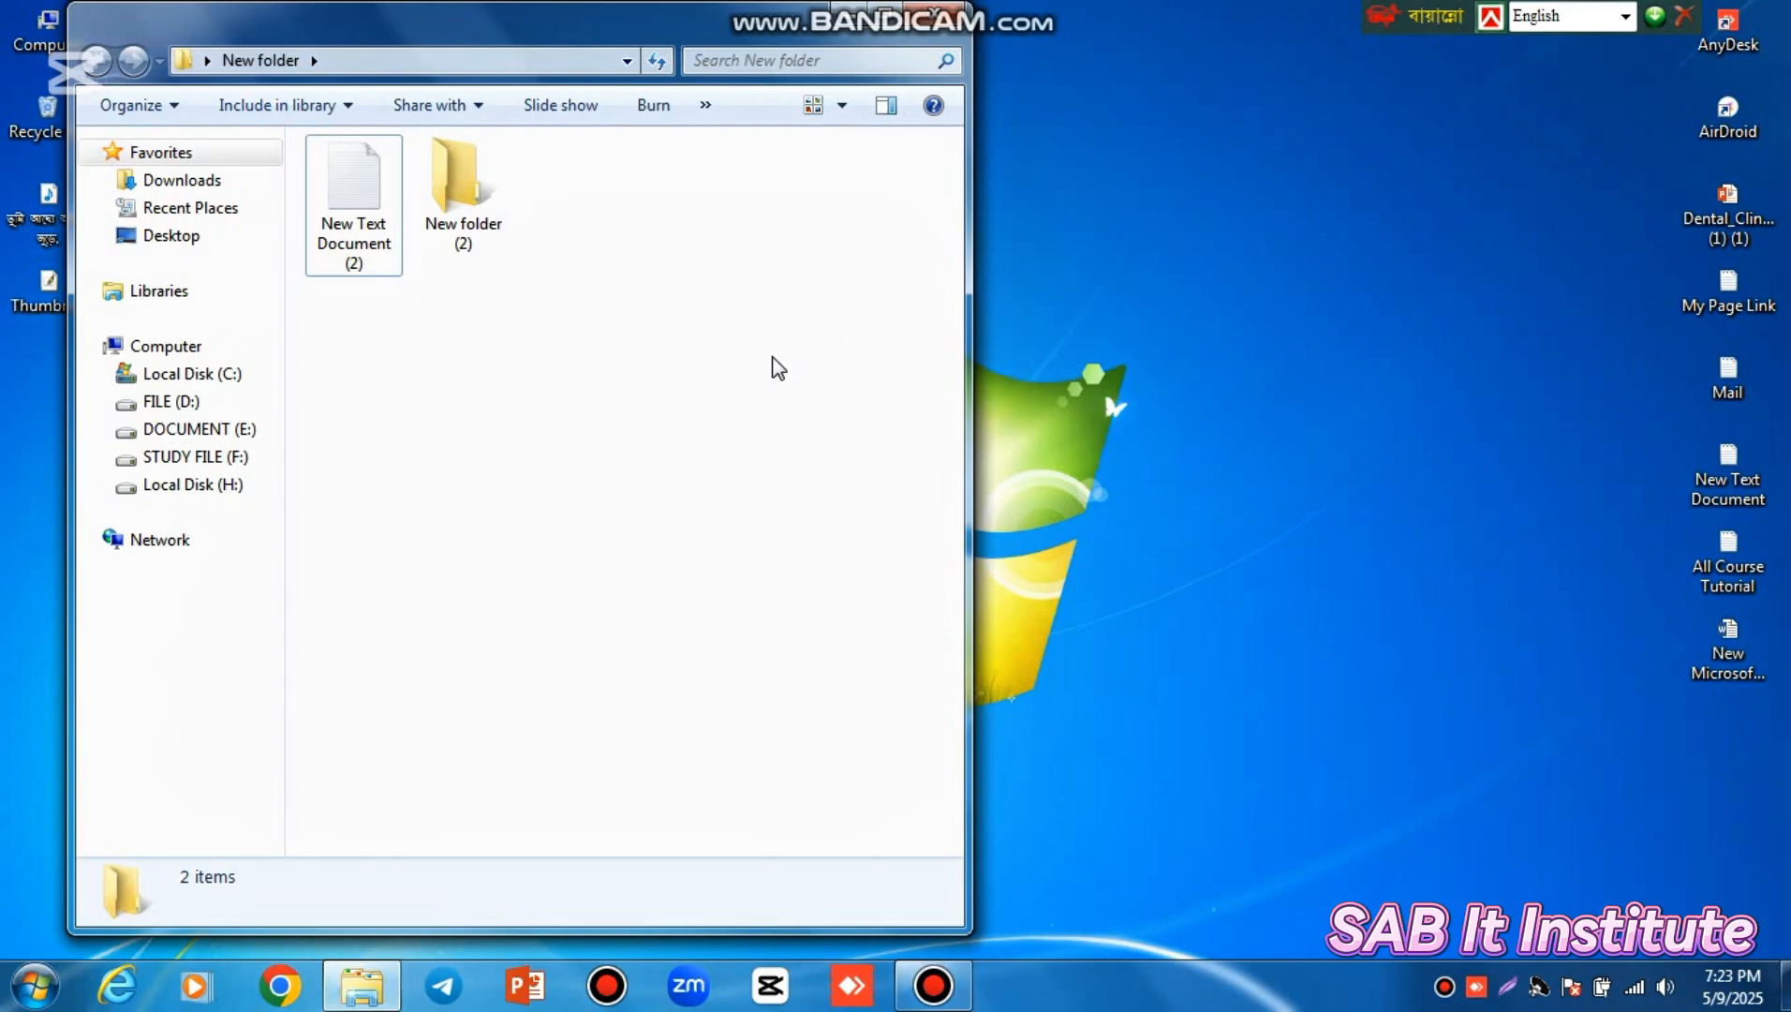
Close New folder and place its icon beside AnyDesk on the desktop, shifting the English language toolbar clear of it
click(953, 11)
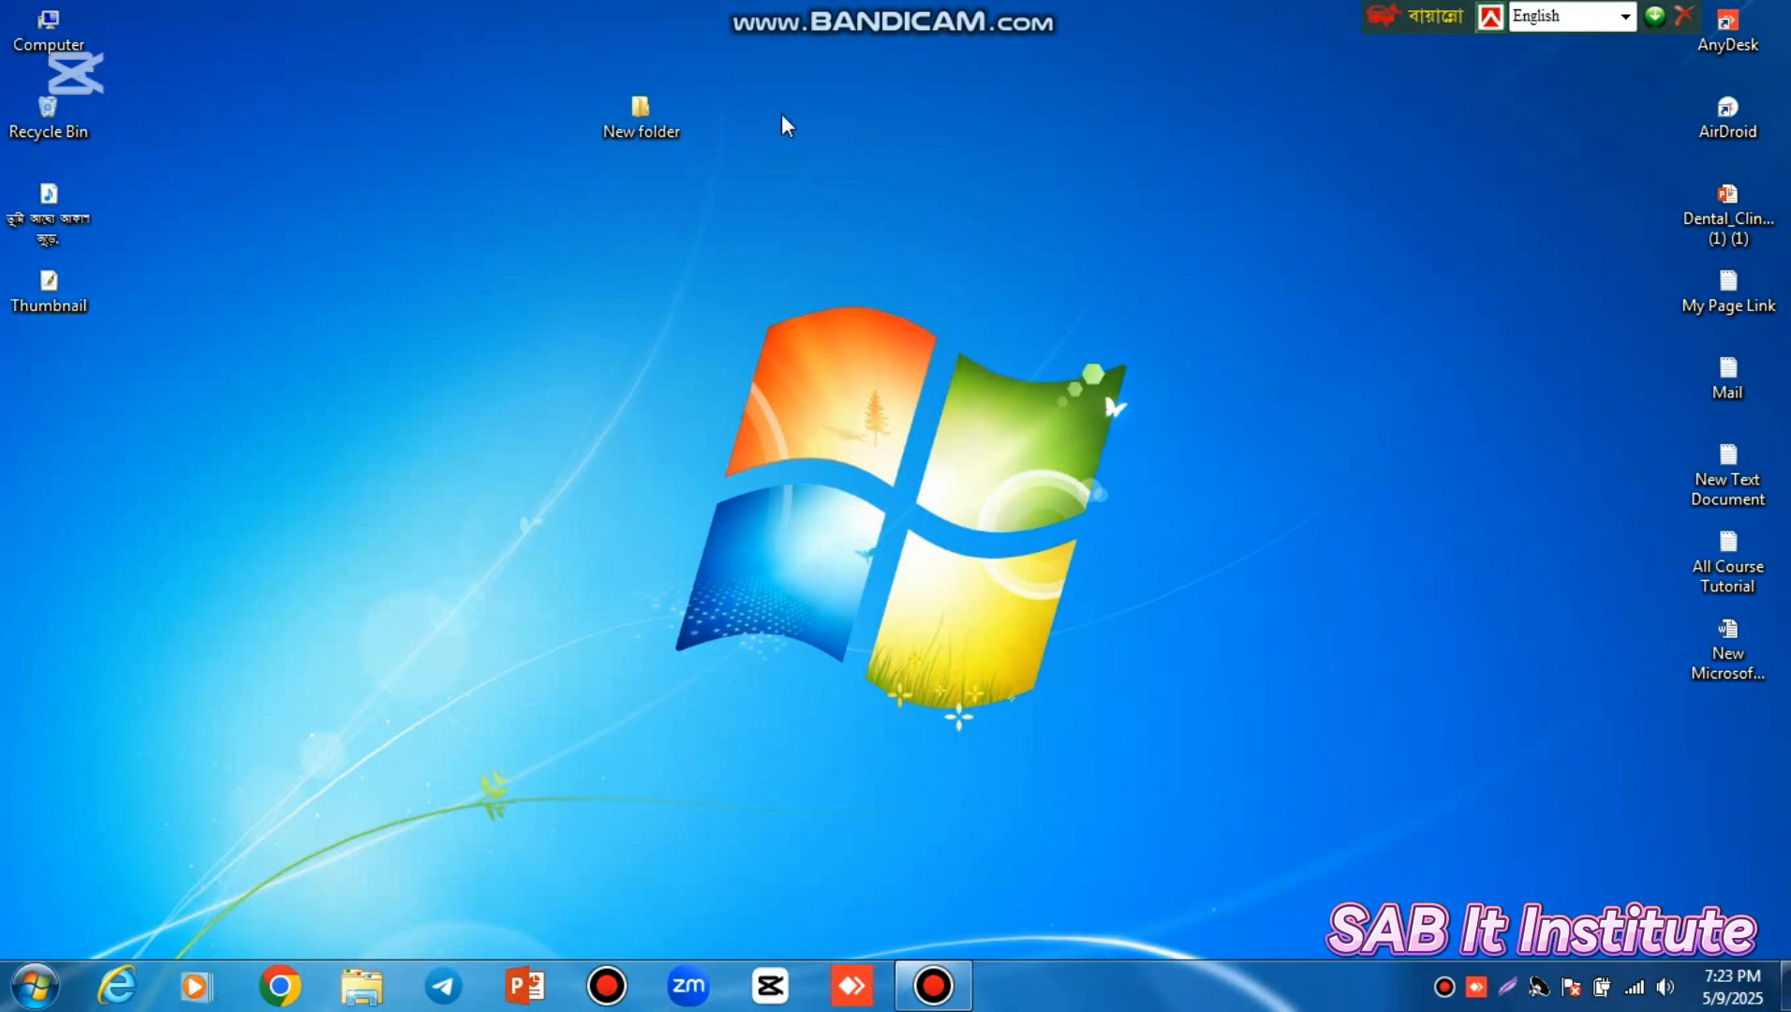
drag(629, 184, 1113, 193)
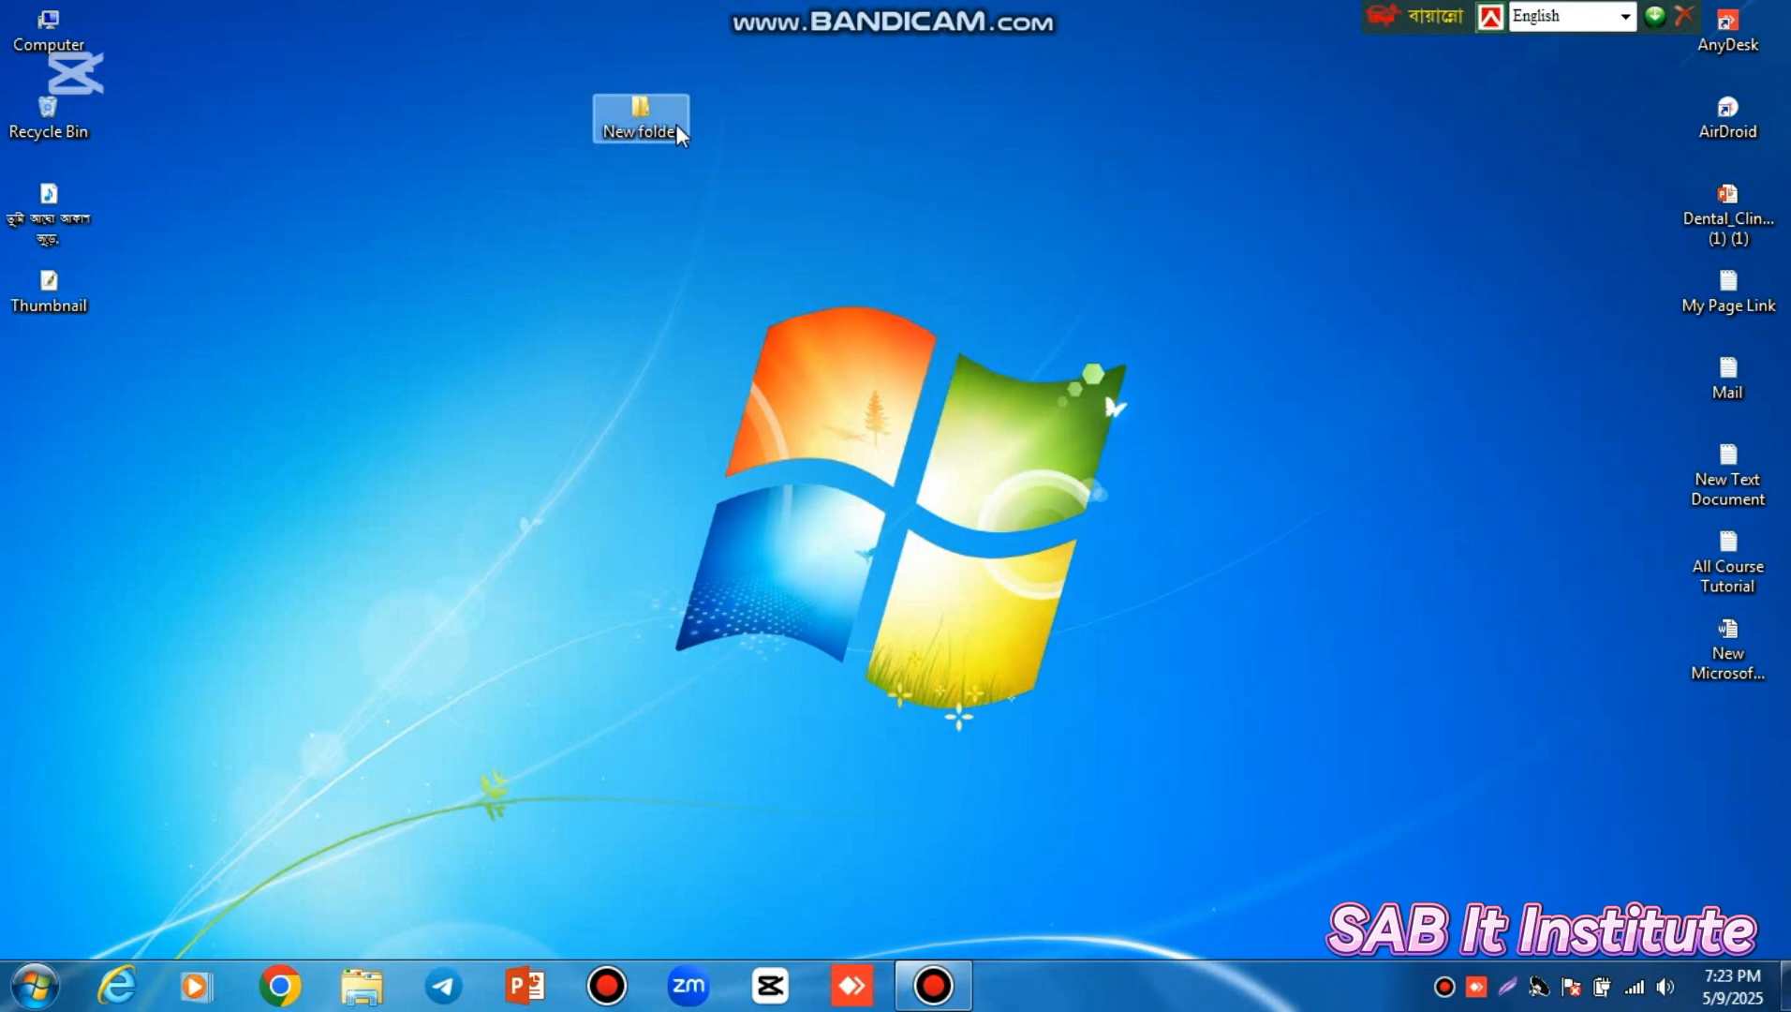
drag(676, 123, 1571, 102)
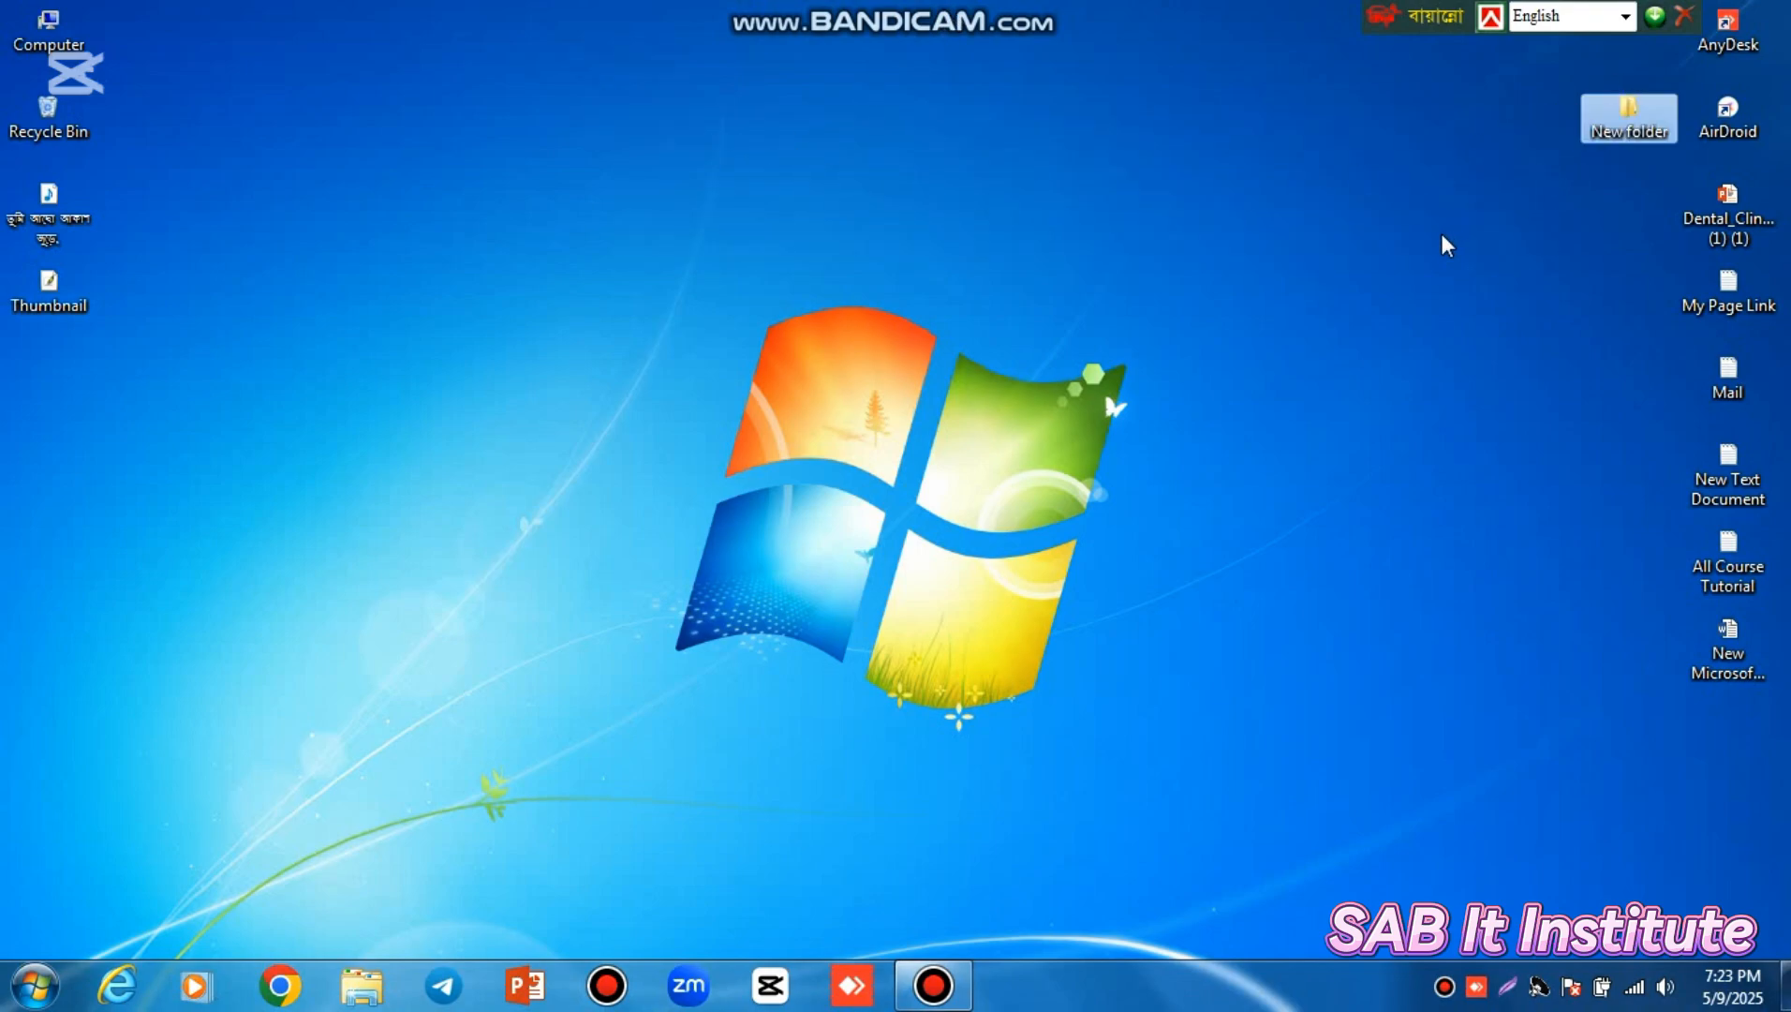
drag(1402, 13, 1043, 13)
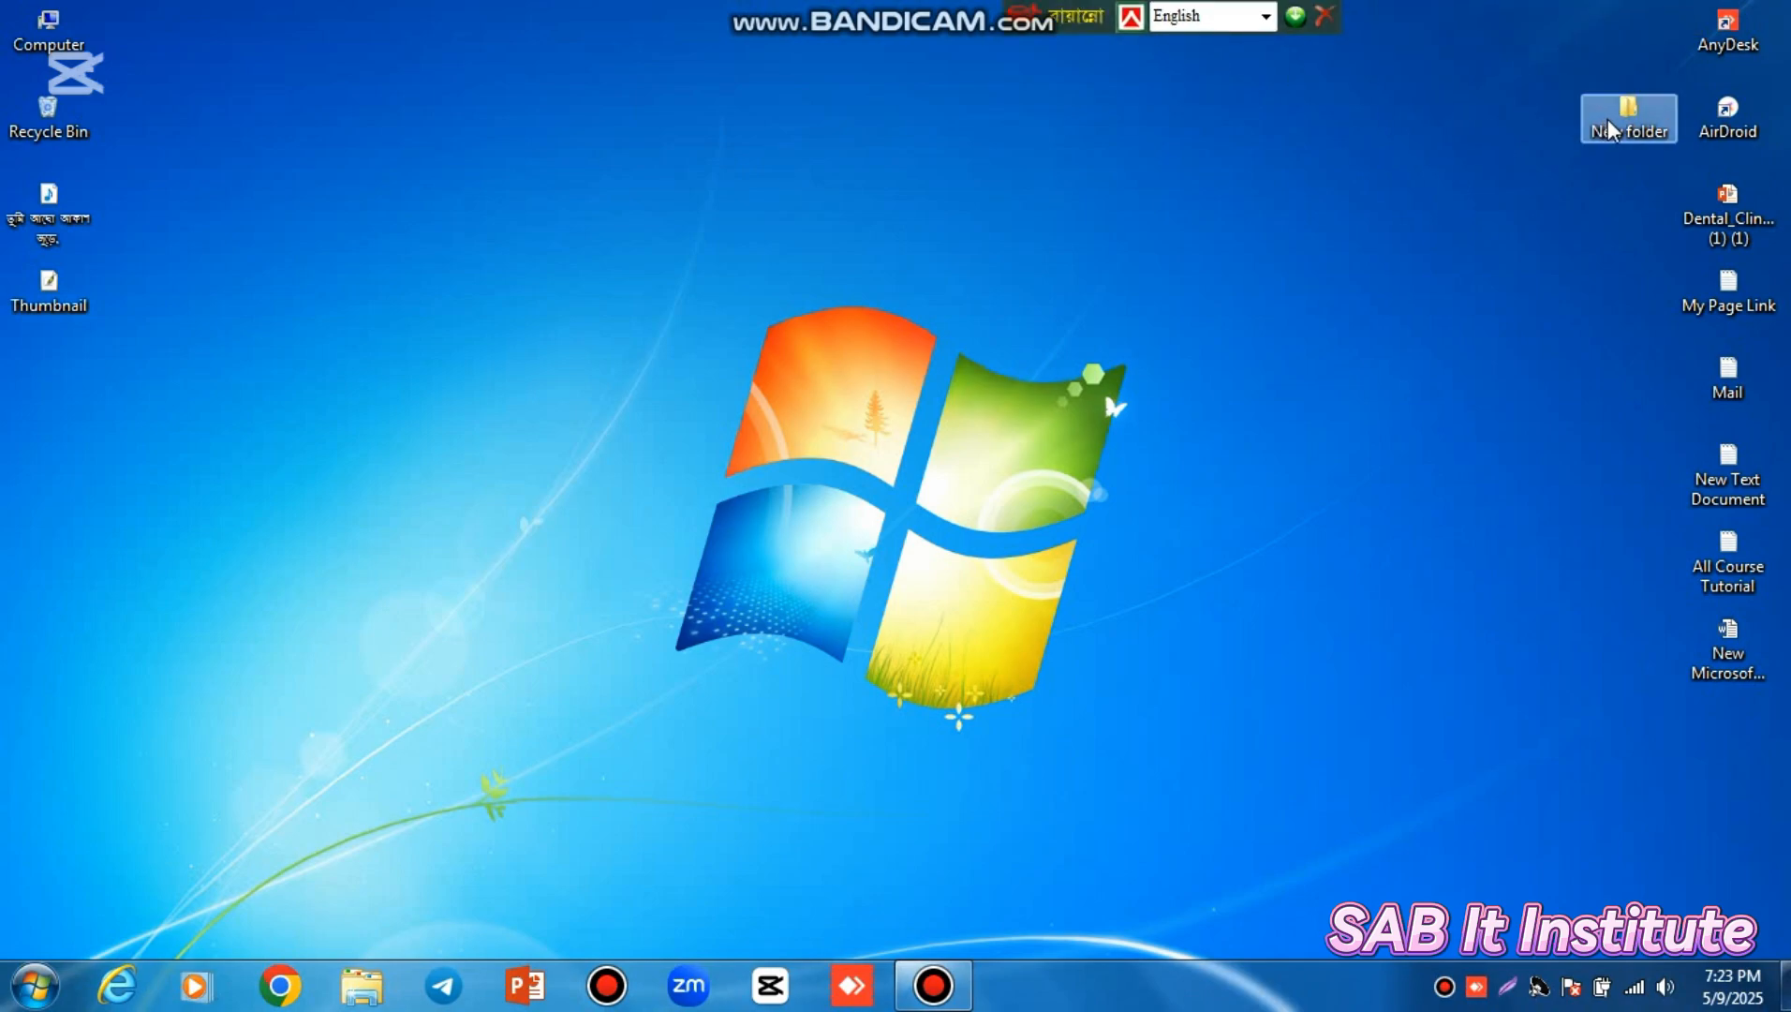
drag(1609, 116, 1611, 31)
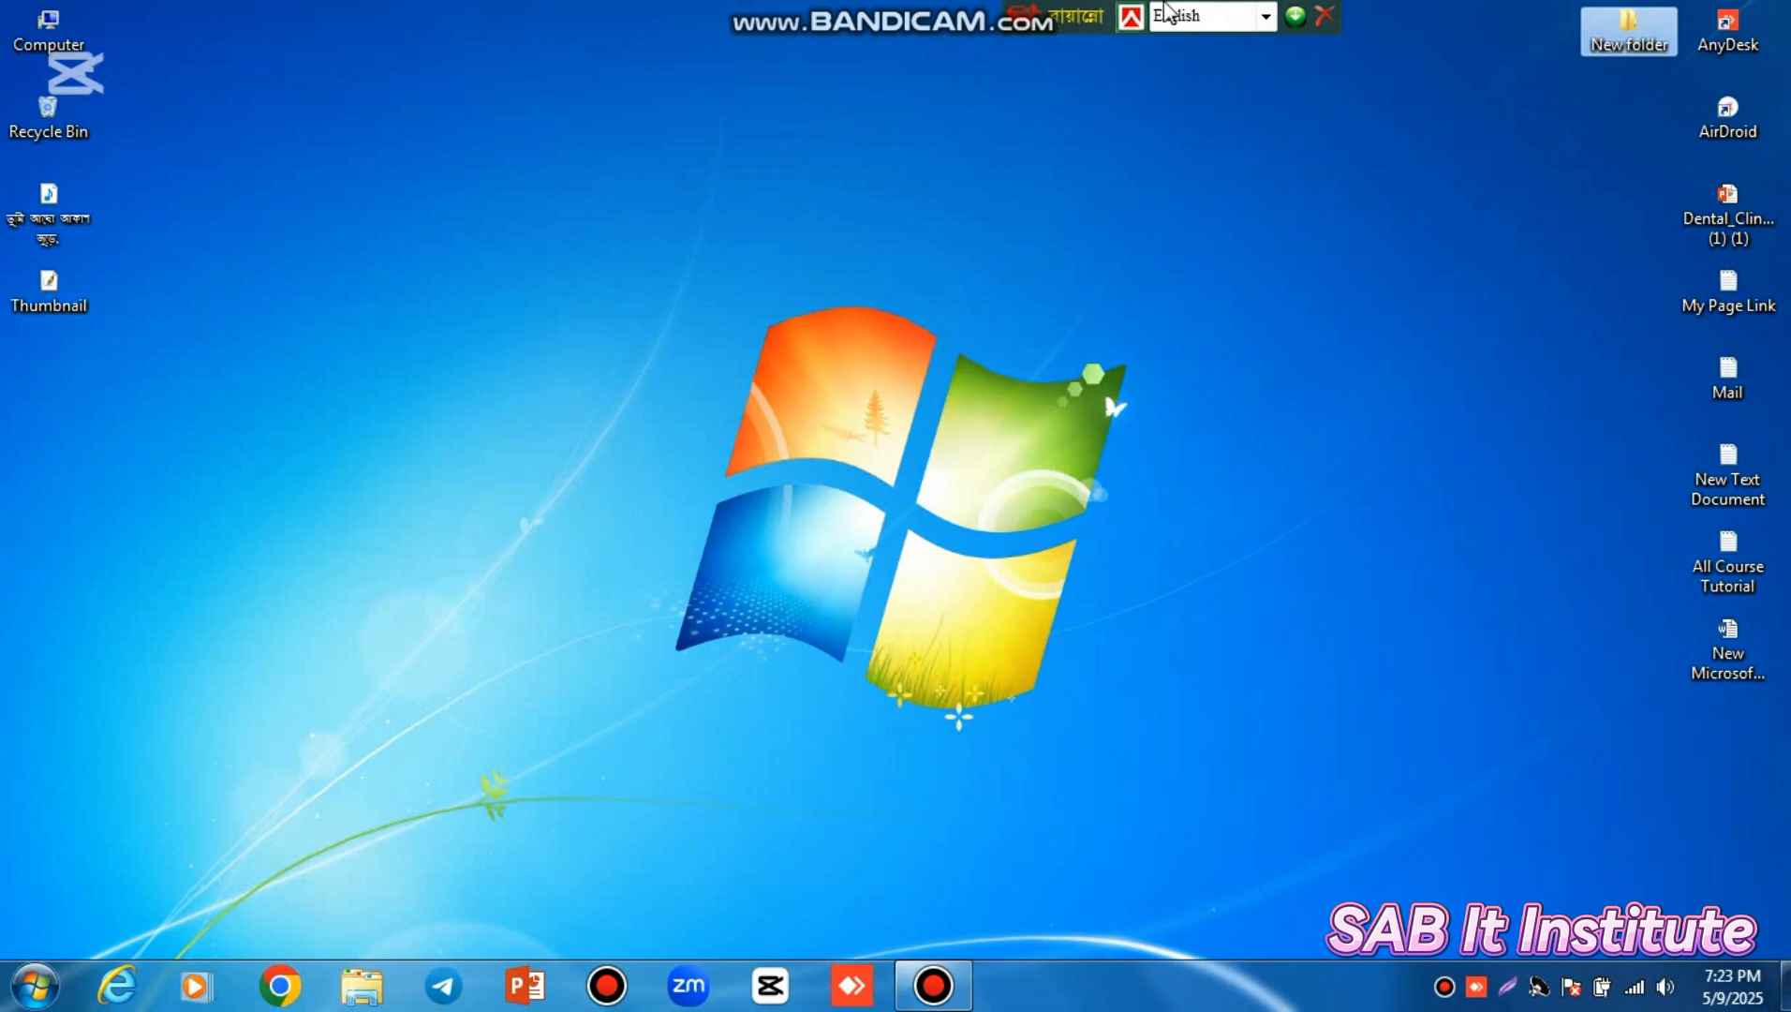
drag(1037, 15, 1291, 16)
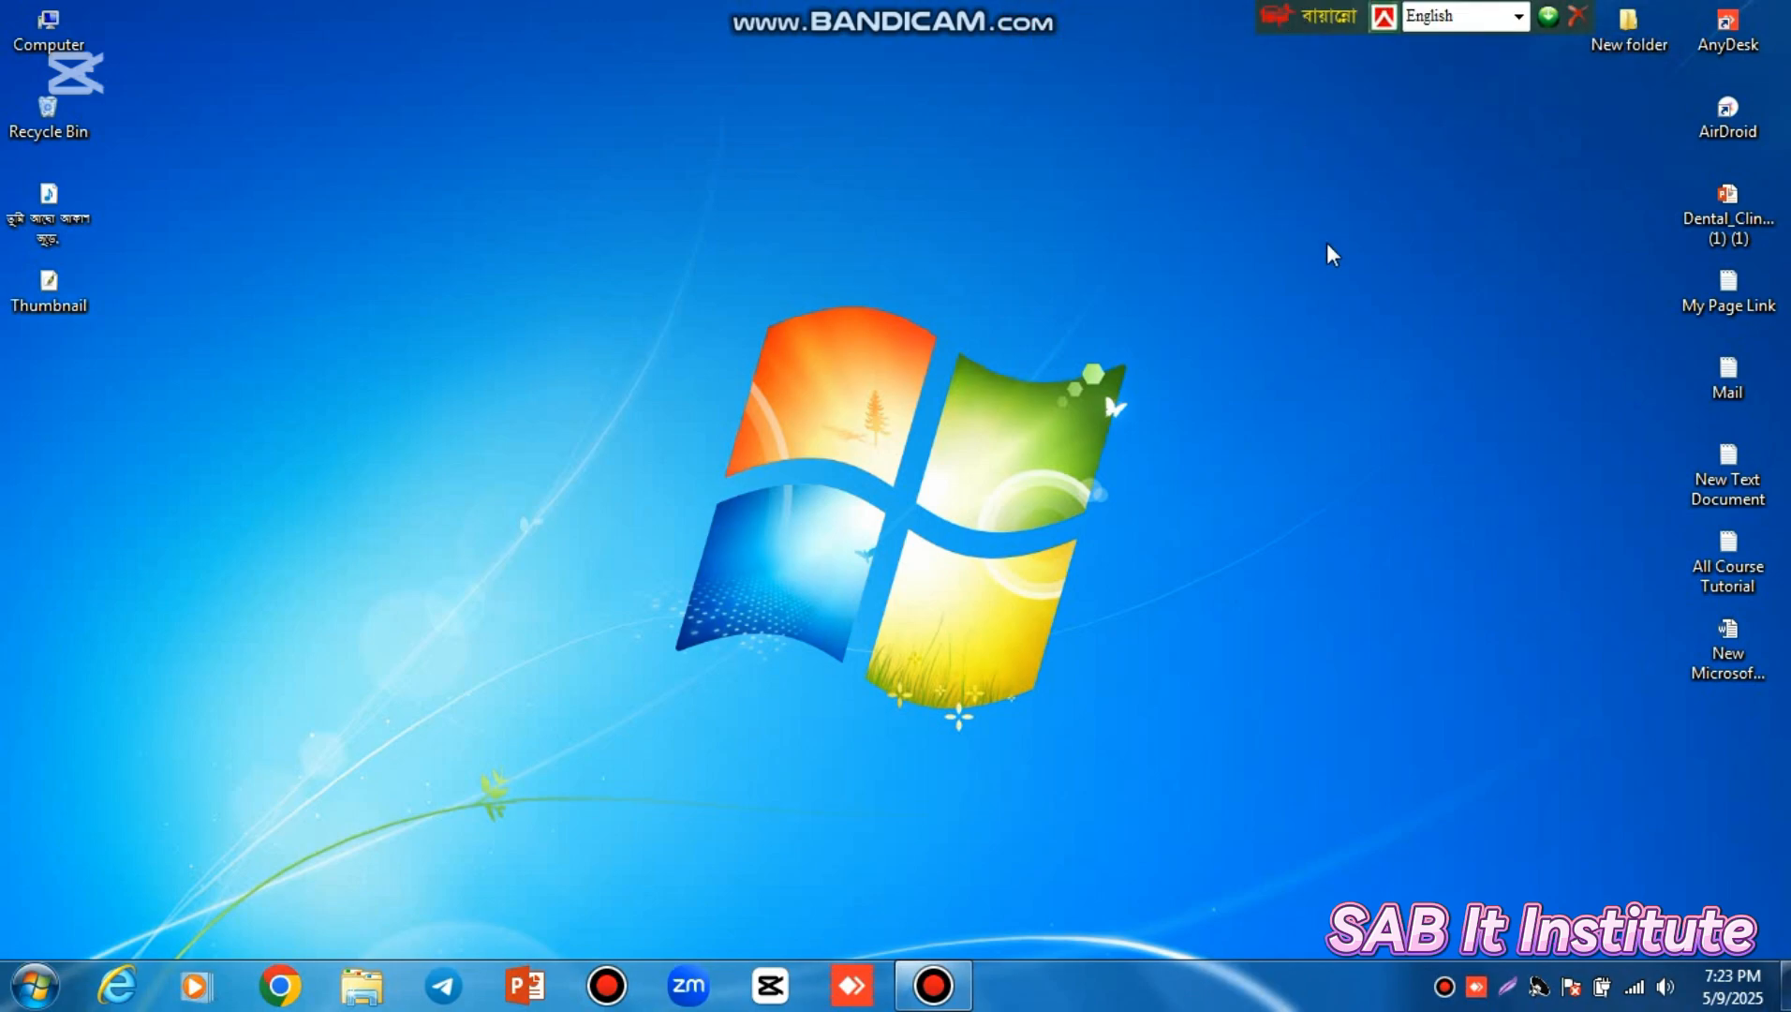